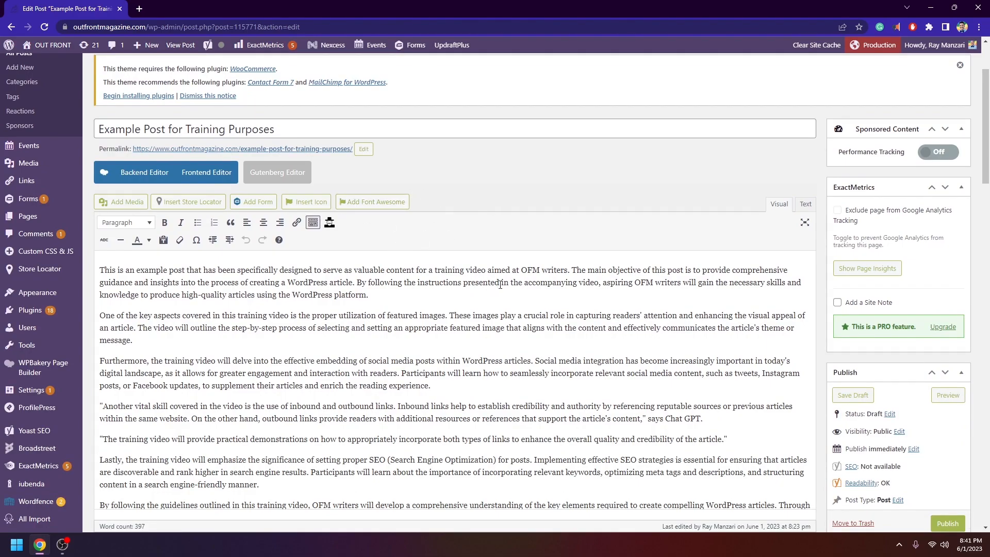
Look over the title and body paragraphs of the example training post.
{"action": "scroll", "coordinate": [446, 232], "scroll_direction": "up", "scroll_amount": 1}
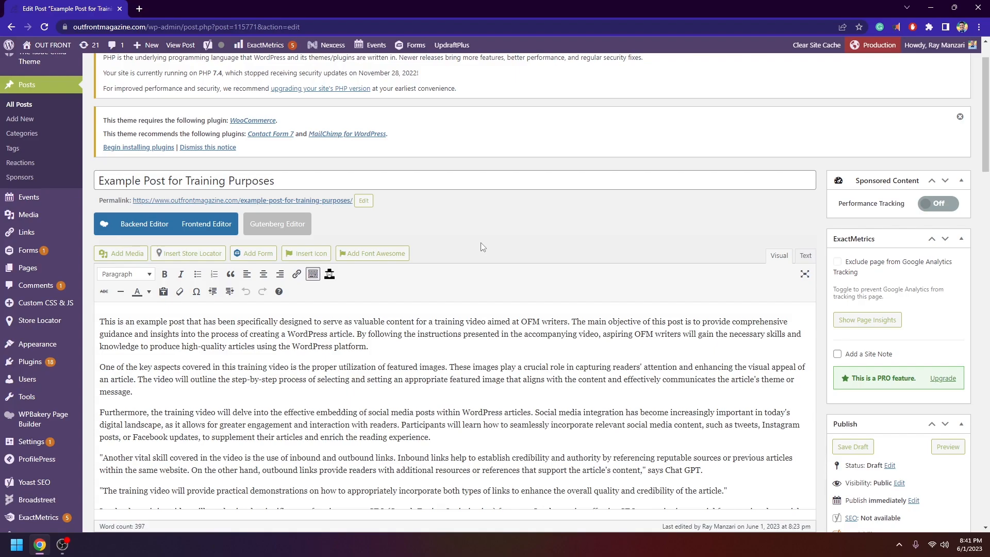
{"action": "scroll", "coordinate": [481, 245], "scroll_direction": "down", "scroll_amount": 1}
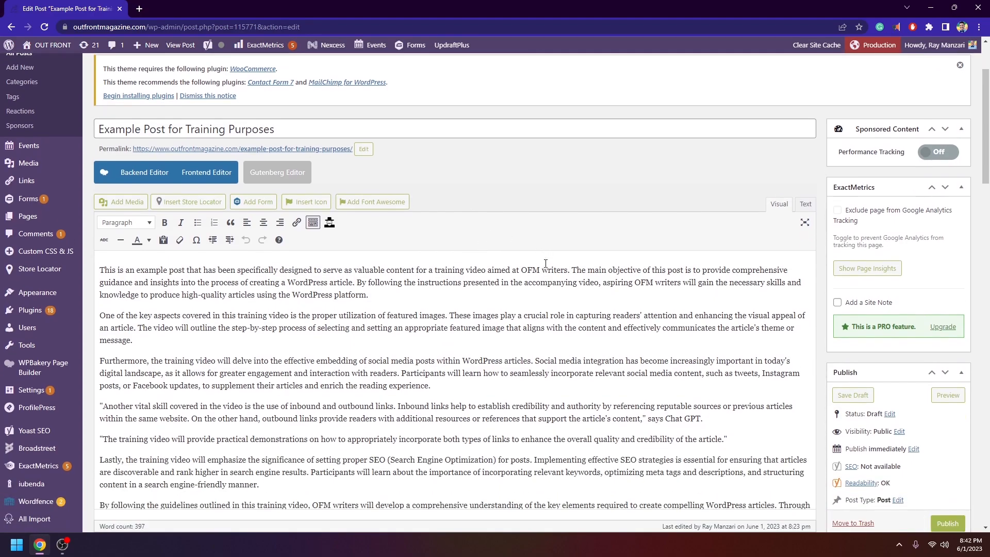
{"action": "scroll", "coordinate": [510, 302], "scroll_direction": "up", "scroll_amount": 1}
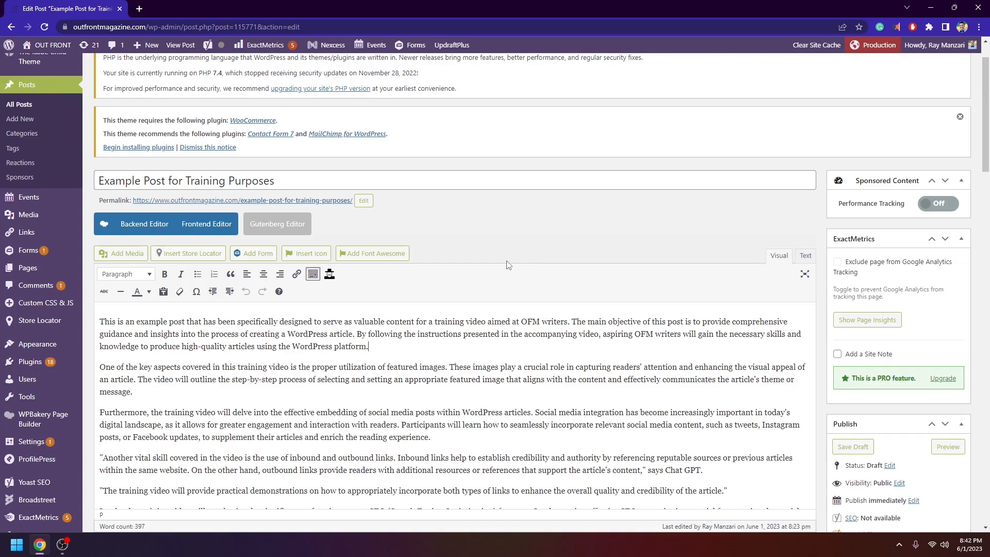
{"action": "scroll", "coordinate": [508, 264], "scroll_direction": "down", "scroll_amount": 3}
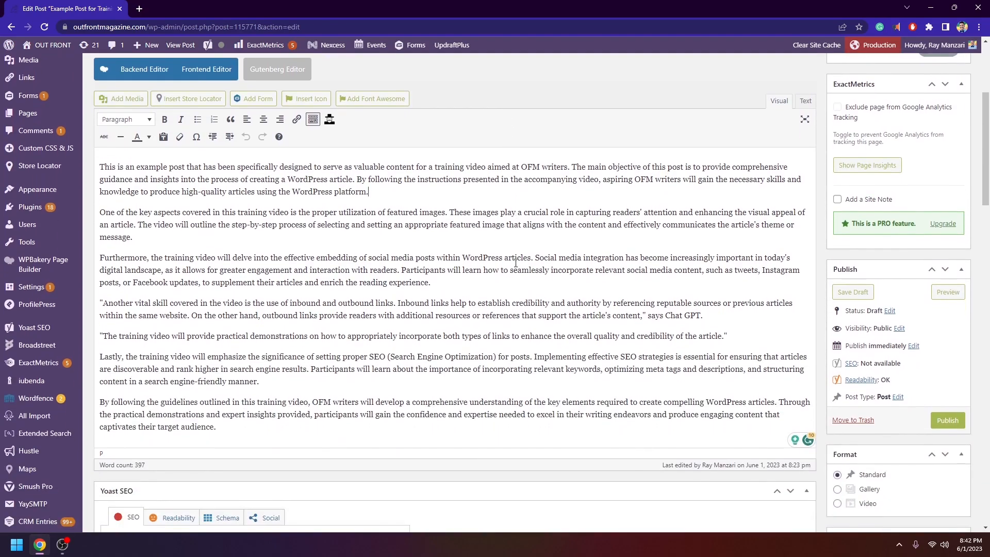
{"action": "scroll", "coordinate": [771, 338], "scroll_direction": "up", "scroll_amount": 2}
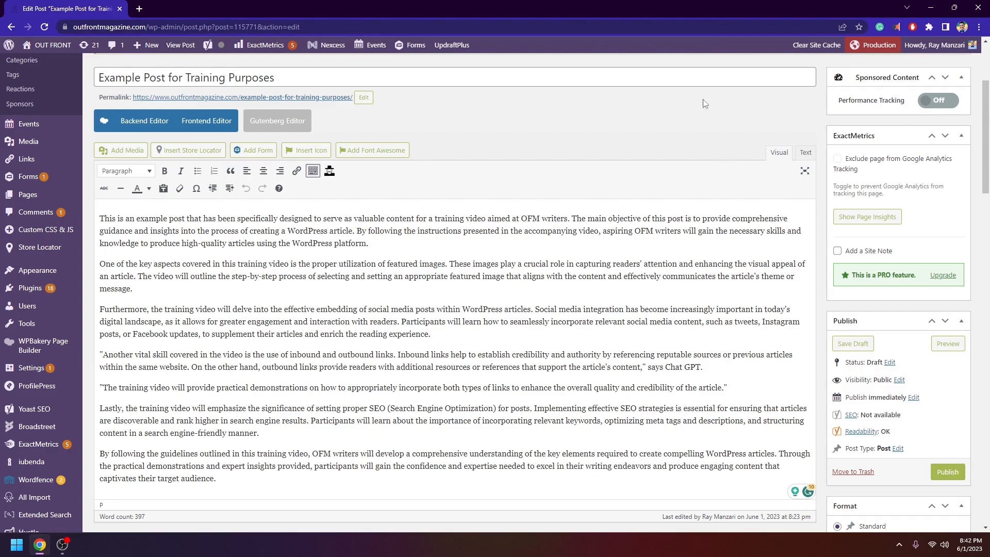
{"action": "scroll", "coordinate": [608, 138], "scroll_direction": "up", "scroll_amount": 1}
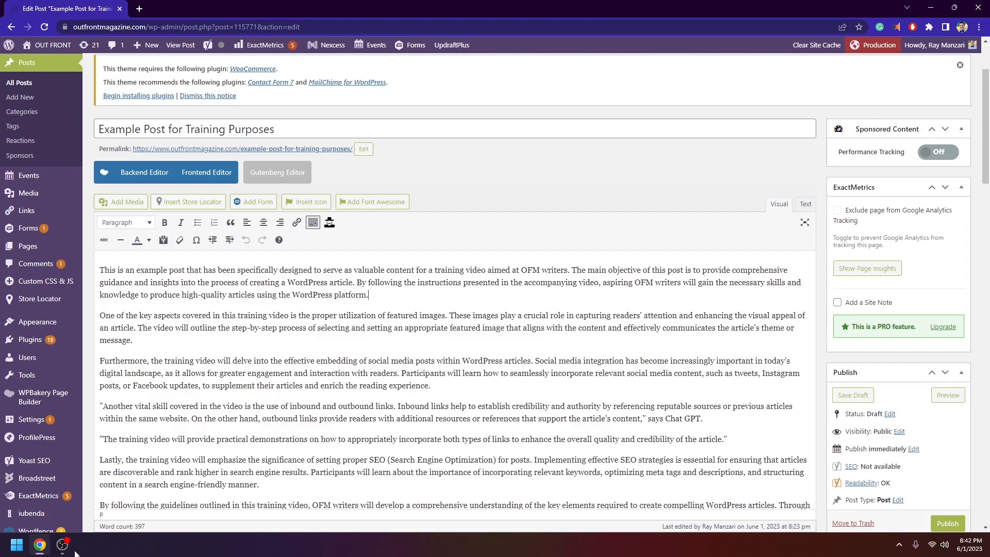
{"action": "scroll", "coordinate": [324, 322], "scroll_direction": "down", "scroll_amount": 1}
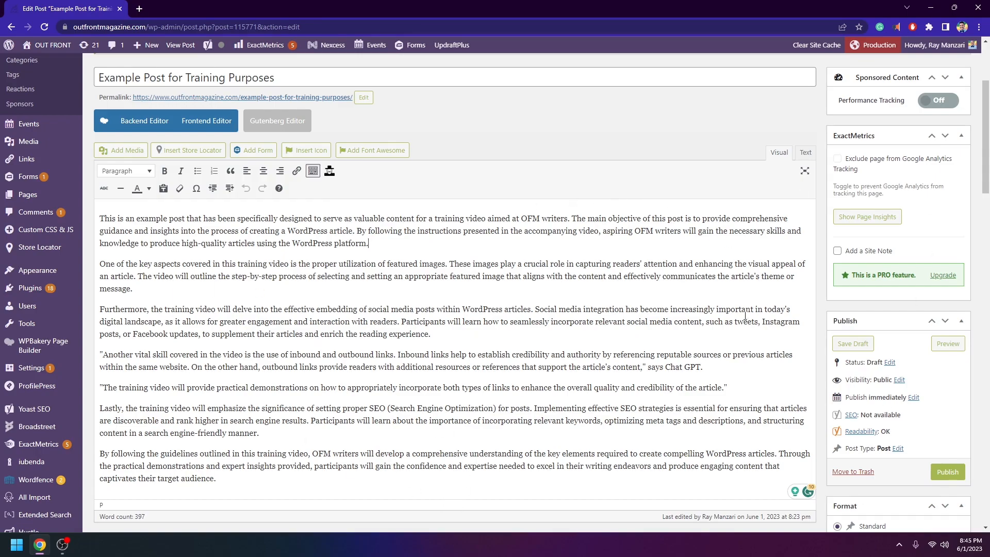
{"action": "scroll", "coordinate": [659, 401], "scroll_direction": "up", "scroll_amount": 1}
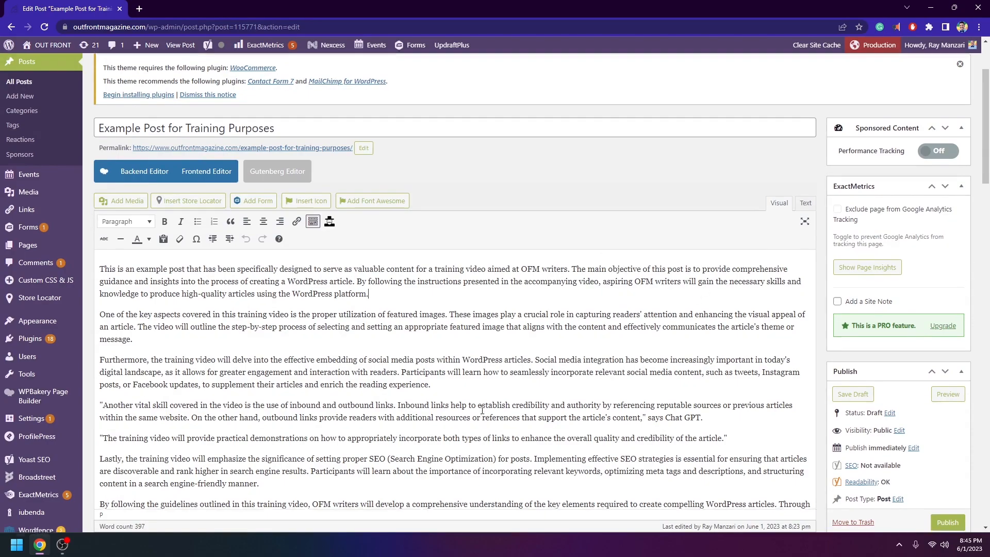
Examine the quoted paragraphs, the "says Chat GPT" attribution and the mention of featured images in the post body.
{"action": "scroll", "coordinate": [483, 412], "scroll_direction": "down", "scroll_amount": 3}
{"action": "left_click_drag", "start_coordinate": [105, 252], "coordinate": [742, 283]}
{"action": "left_click", "coordinate": [760, 287]}
{"action": "scroll", "coordinate": [758, 284], "scroll_direction": "up", "scroll_amount": 2}
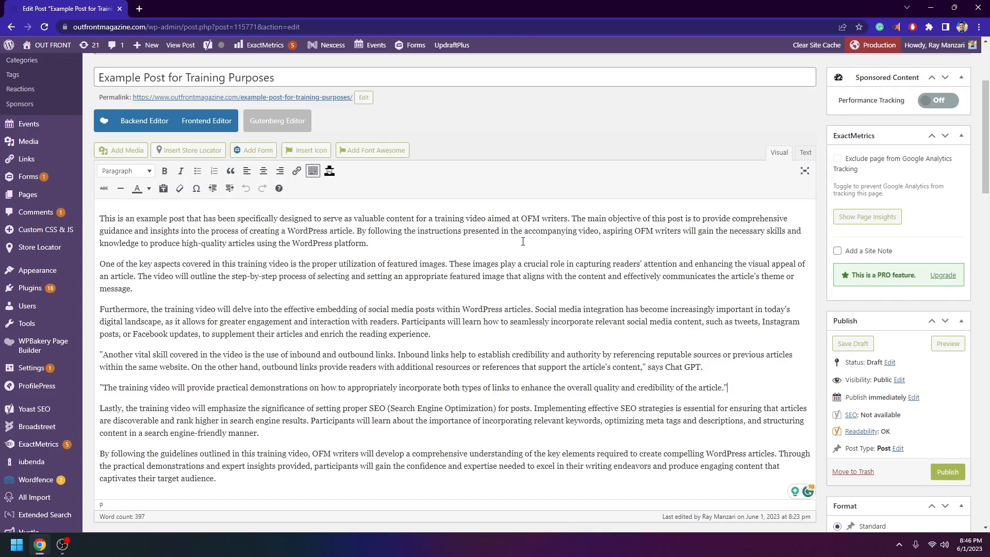
{"action": "scroll", "coordinate": [253, 308], "scroll_direction": "down", "scroll_amount": 1}
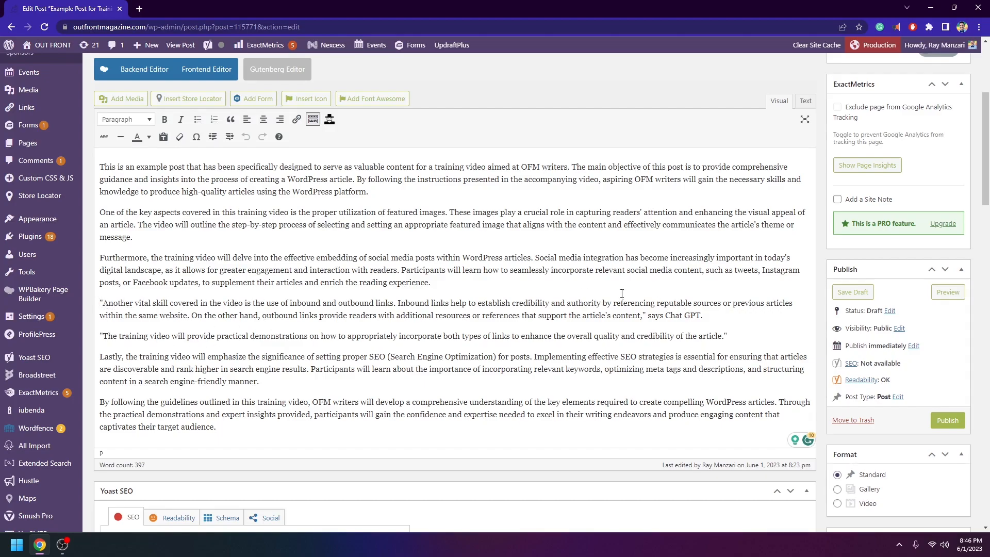
{"action": "left_click_drag", "start_coordinate": [648, 316], "coordinate": [713, 316]}
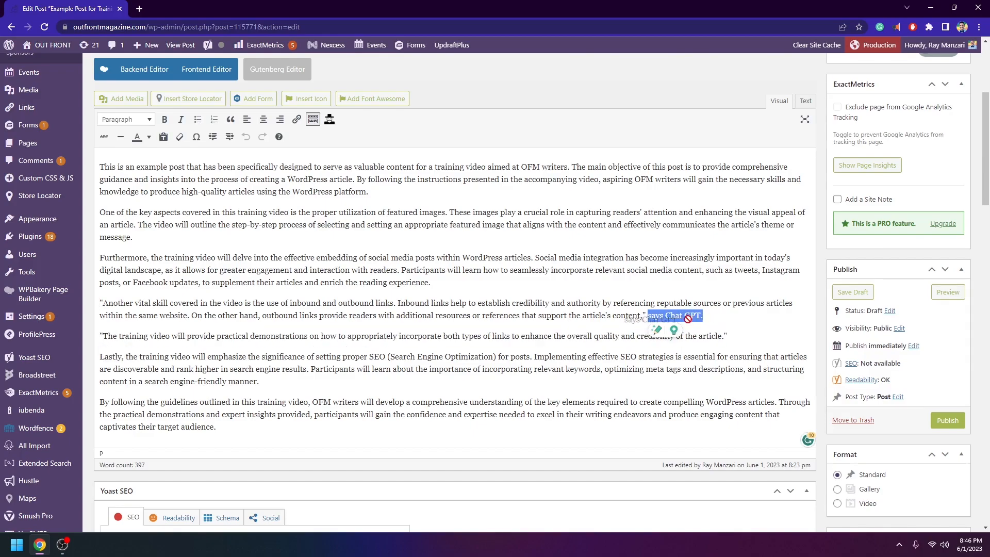
{"action": "left_click", "coordinate": [280, 336]}
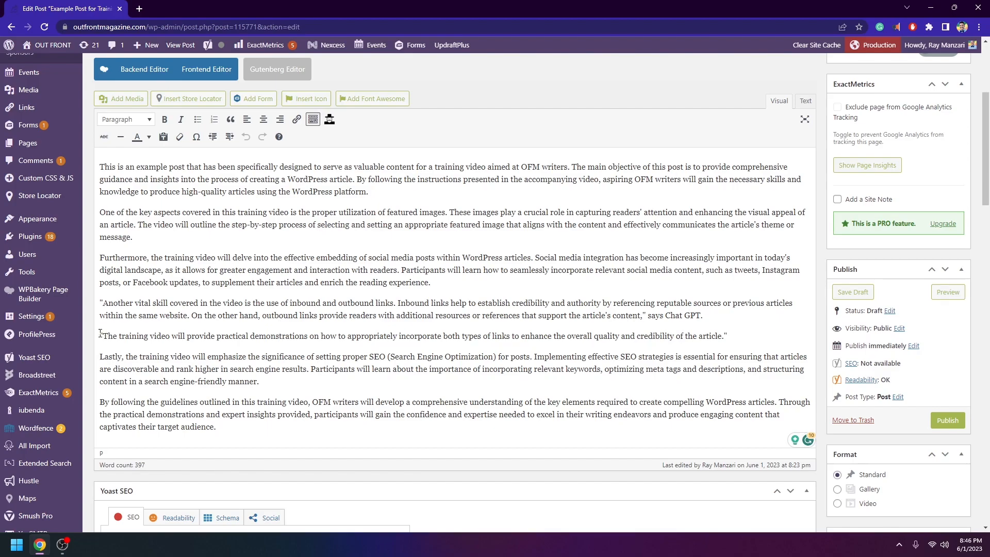
{"action": "left_click", "coordinate": [100, 336]}
{"action": "scroll", "coordinate": [680, 324], "scroll_direction": "up", "scroll_amount": 1}
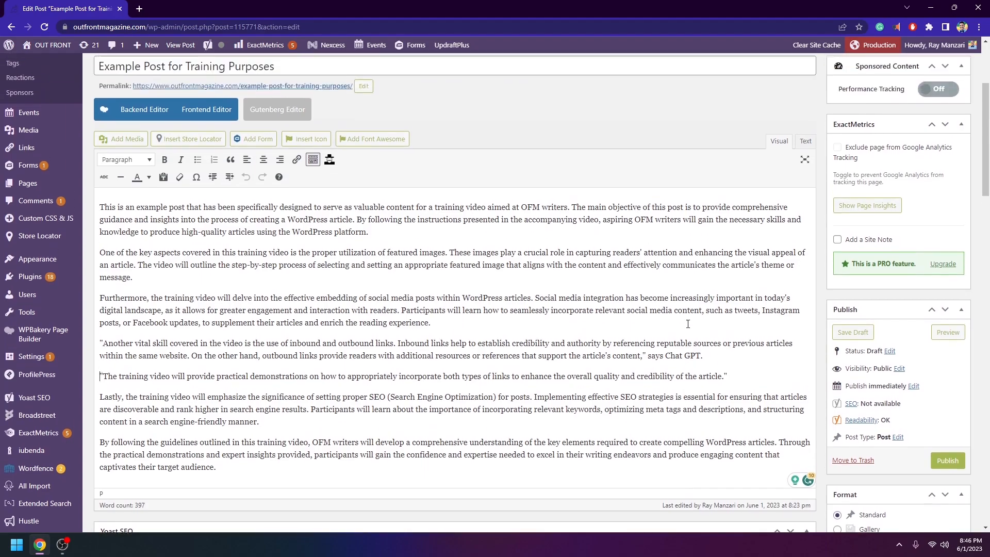
{"action": "scroll", "coordinate": [408, 243], "scroll_direction": "up", "scroll_amount": 1}
{"action": "scroll", "coordinate": [410, 245], "scroll_direction": "down", "scroll_amount": 1}
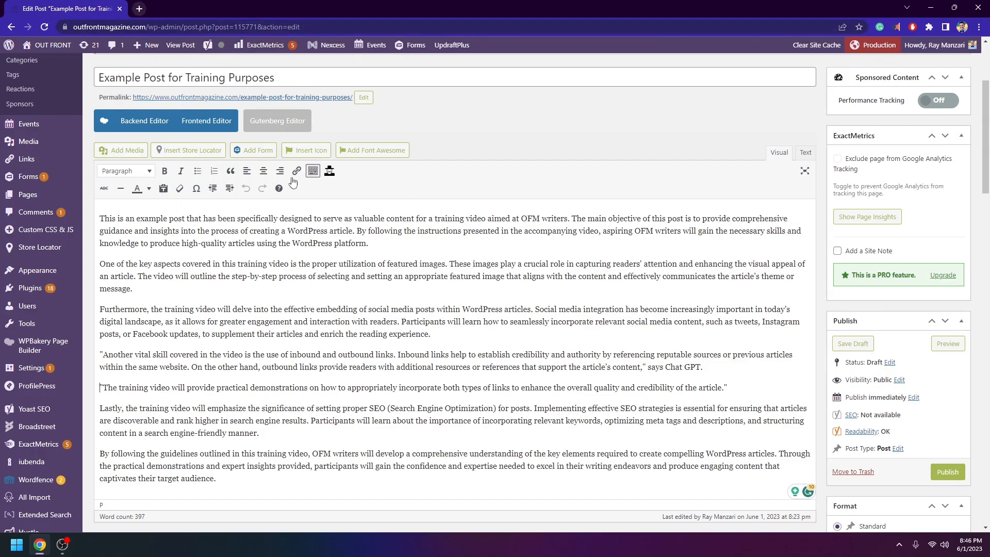
{"action": "left_click_drag", "start_coordinate": [388, 263], "coordinate": [445, 264]}
{"action": "left_click", "coordinate": [453, 260]}
Open the bookmarked Unsplash free images site in a new browser tab.
{"action": "left_click", "coordinate": [140, 10]}
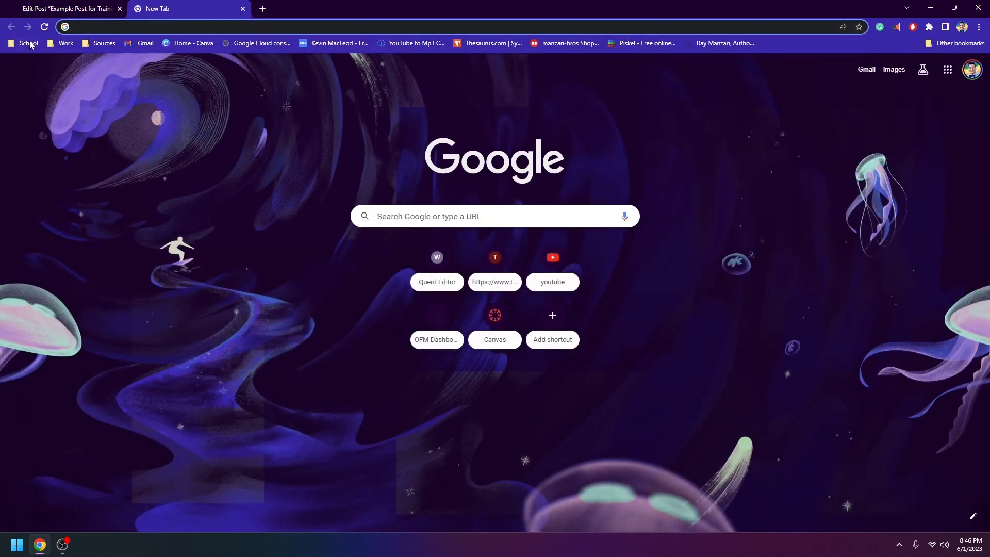
{"action": "left_click", "coordinate": [66, 43]}
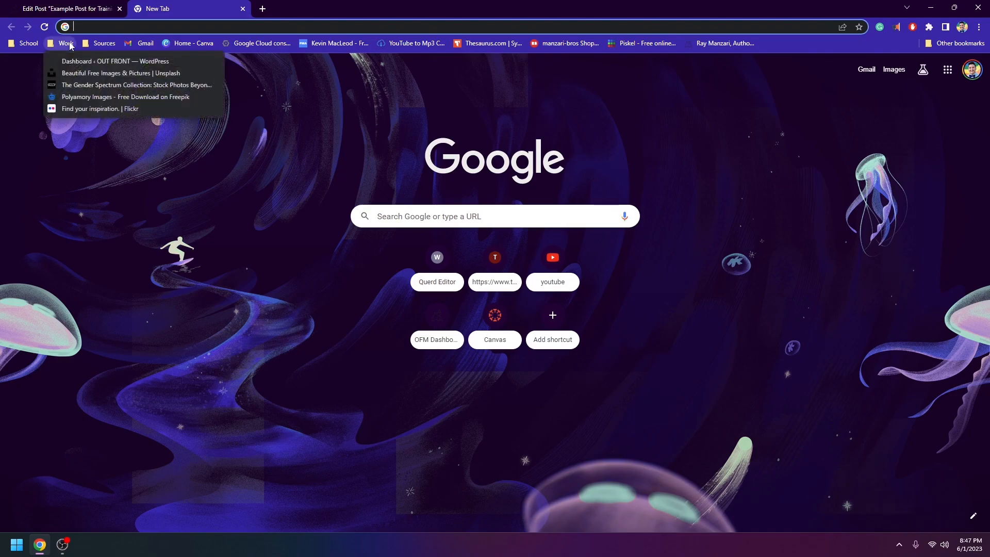
{"action": "left_click", "coordinate": [70, 74]}
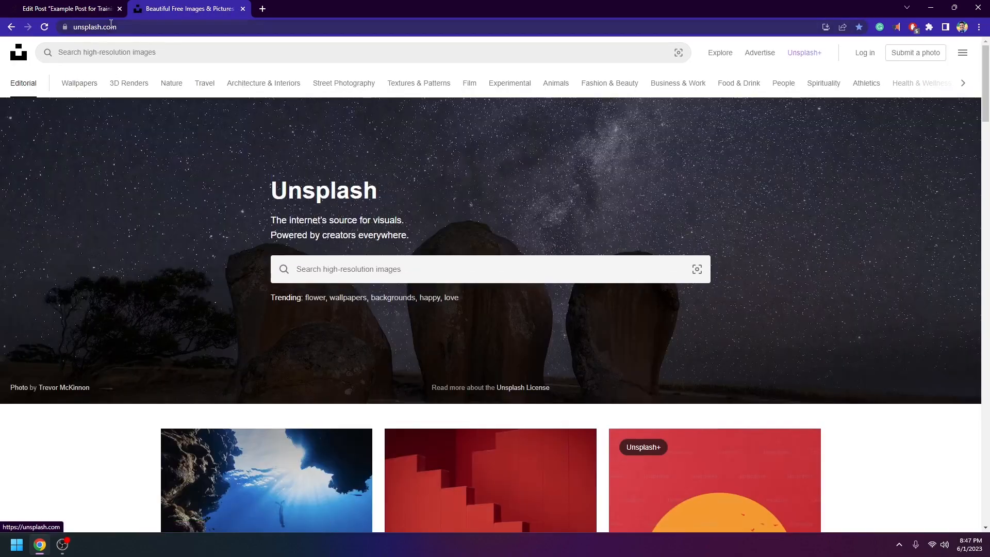
{"action": "left_click", "coordinate": [111, 26]}
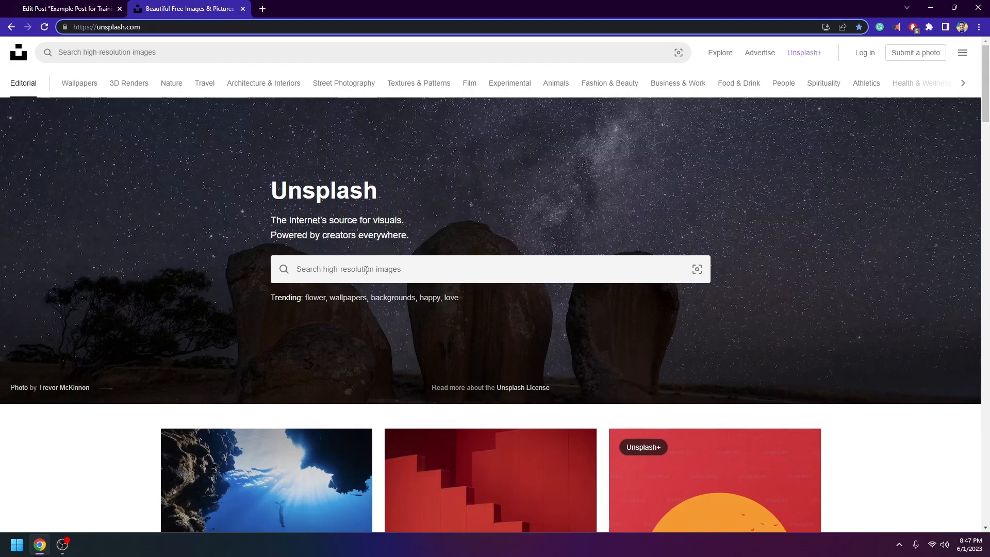
{"action": "left_click", "coordinate": [364, 269]}
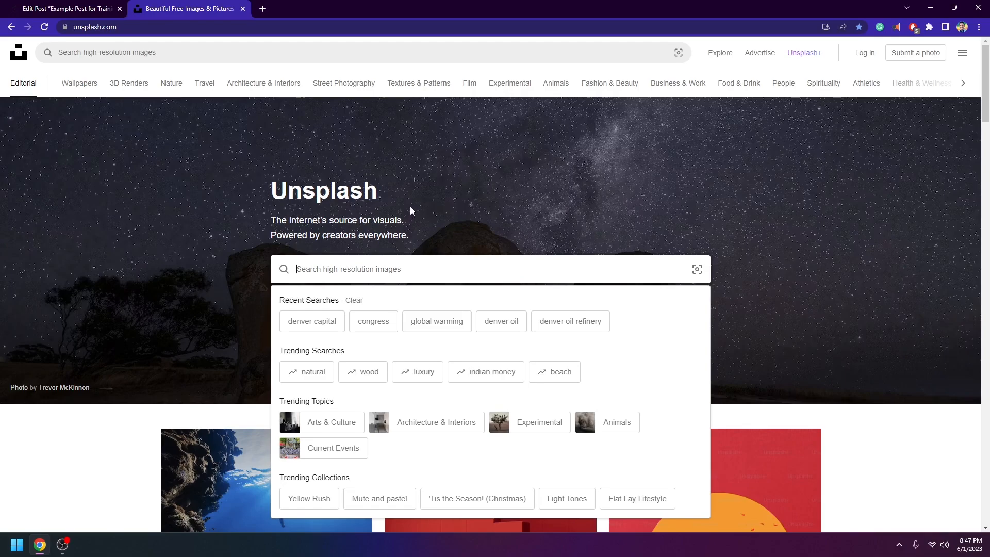
{"action": "left_click", "coordinate": [423, 202]}
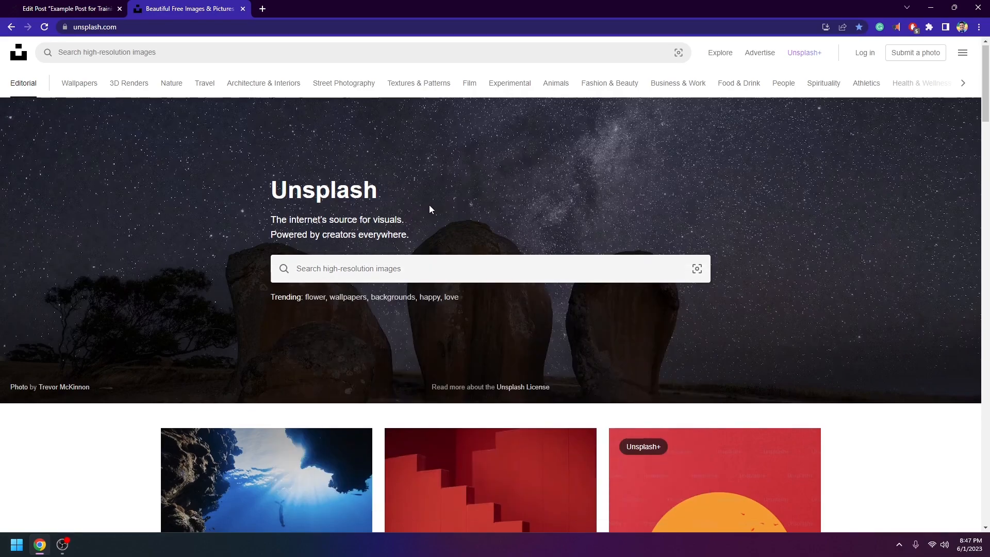
{"action": "scroll", "coordinate": [429, 208], "scroll_direction": "down", "scroll_amount": 3}
{"action": "scroll", "coordinate": [429, 209], "scroll_direction": "up", "scroll_amount": 3}
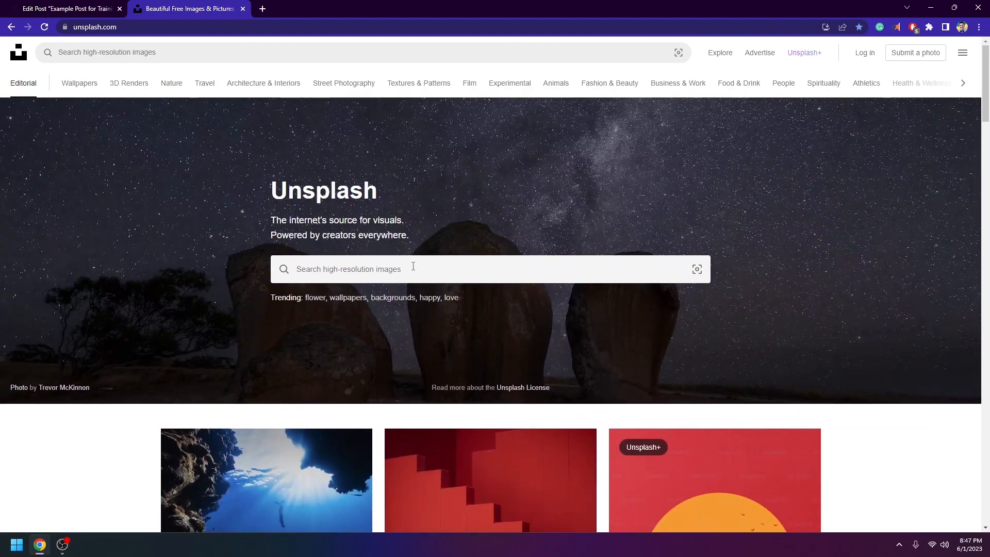
Search Unsplash for "computer" photos.
{"action": "left_click", "coordinate": [413, 266]}
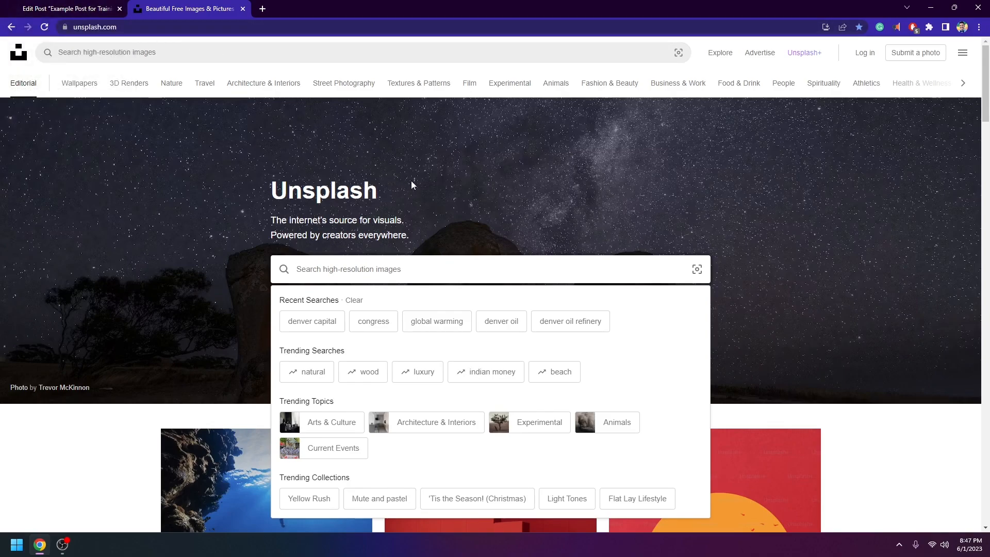
{"action": "type", "text": "comp"}
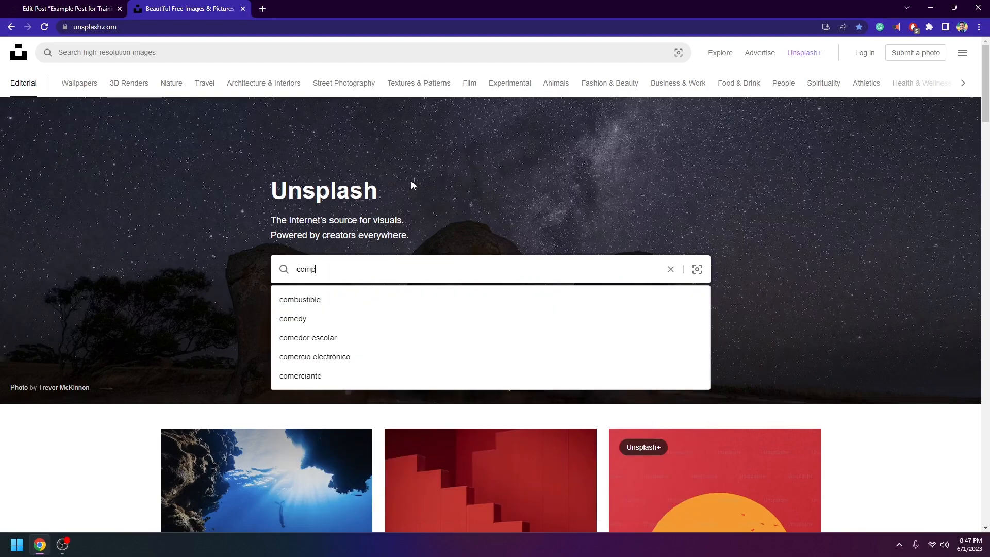
{"action": "type", "text": "uter"}
{"action": "key", "text": "Return"}
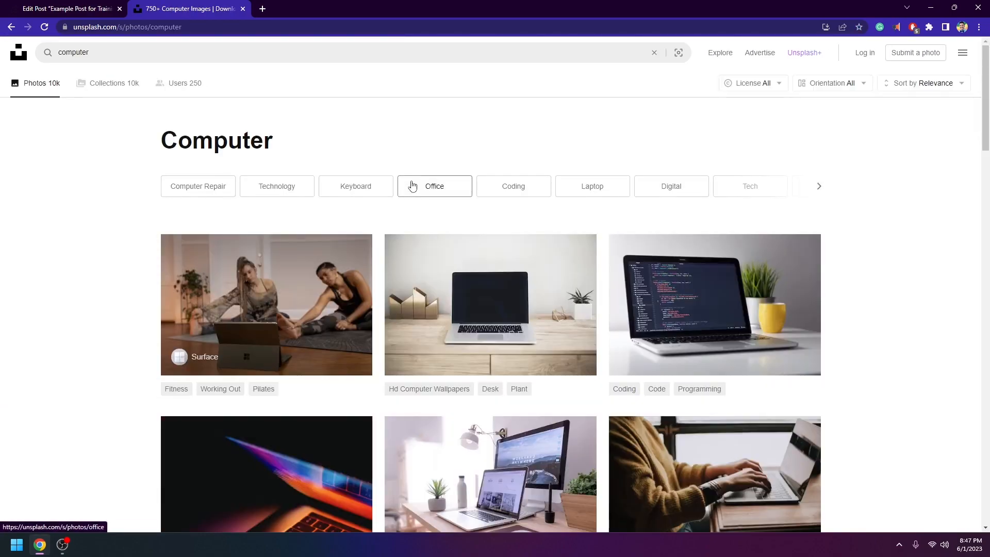
Download the free photo of the open laptop with a dark screen on a light wooden desk.
{"action": "scroll", "coordinate": [626, 170], "scroll_direction": "down", "scroll_amount": 1}
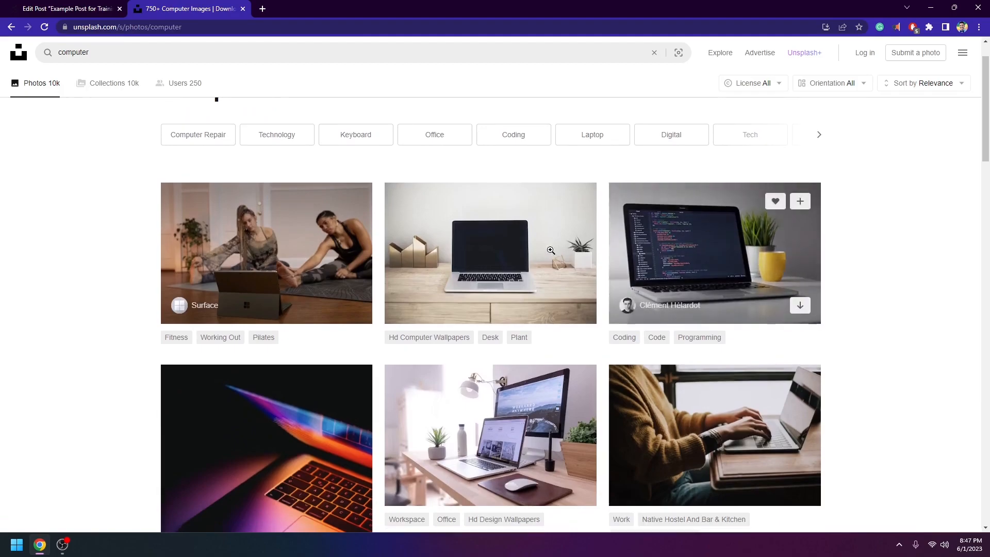
{"action": "left_click", "coordinate": [499, 254]}
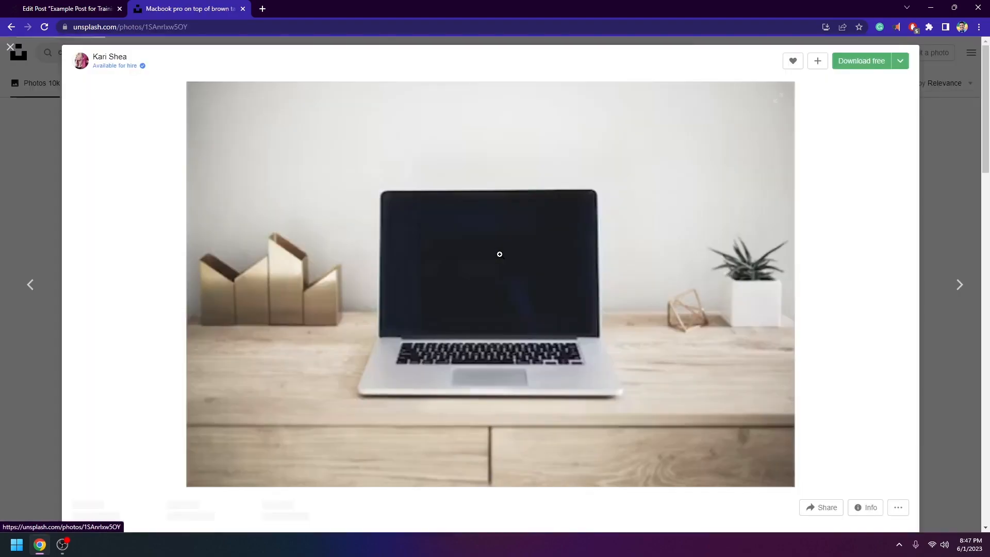
{"action": "left_click", "coordinate": [862, 61]}
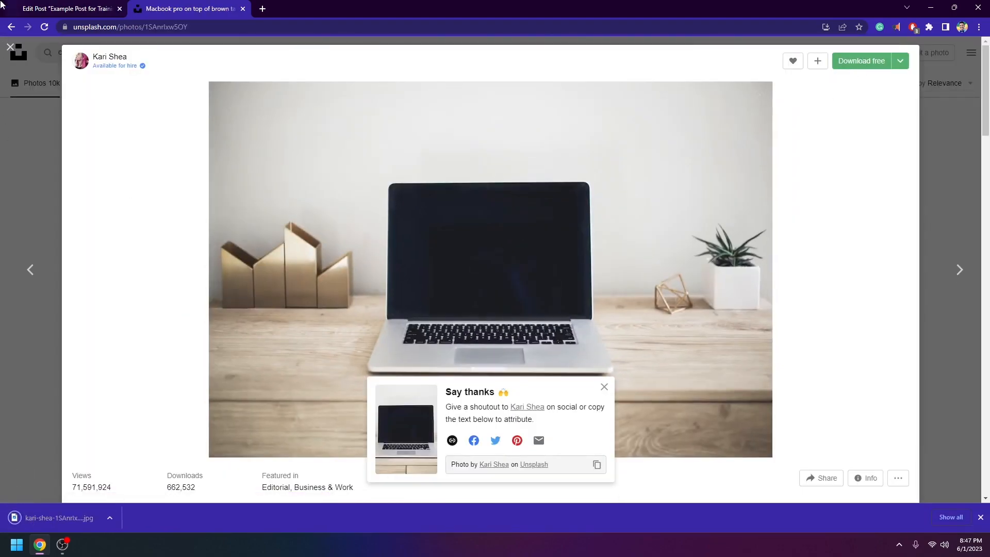
Return to the example post in WordPress and open the file upload for its featured image.
{"action": "left_click", "coordinate": [67, 9]}
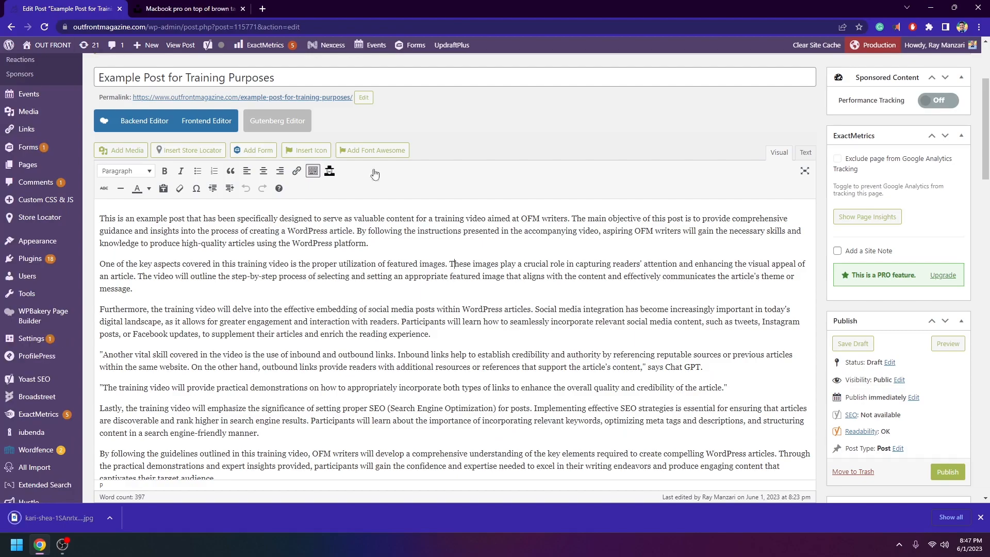
{"action": "left_click", "coordinate": [980, 518]}
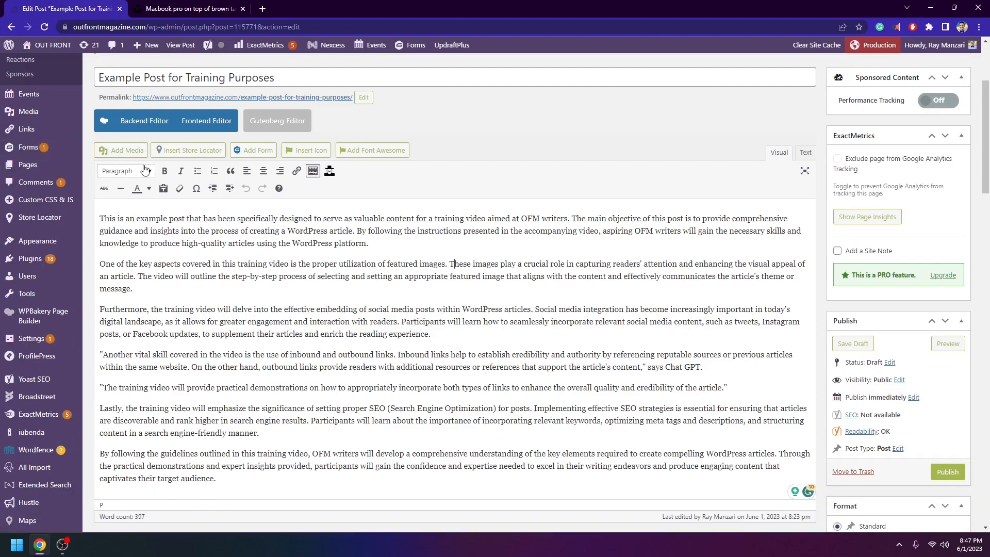
{"action": "left_click", "coordinate": [113, 155]}
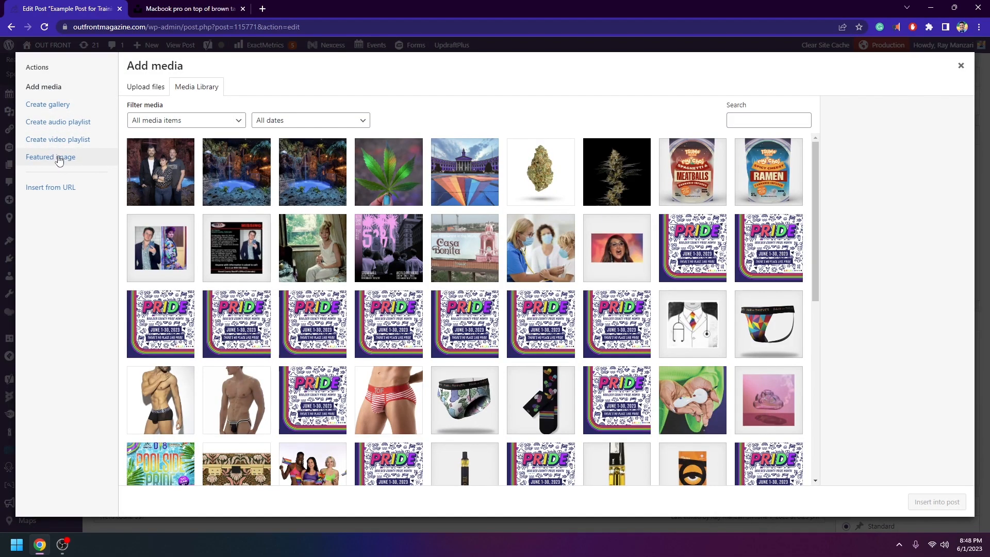
{"action": "left_click", "coordinate": [60, 162]}
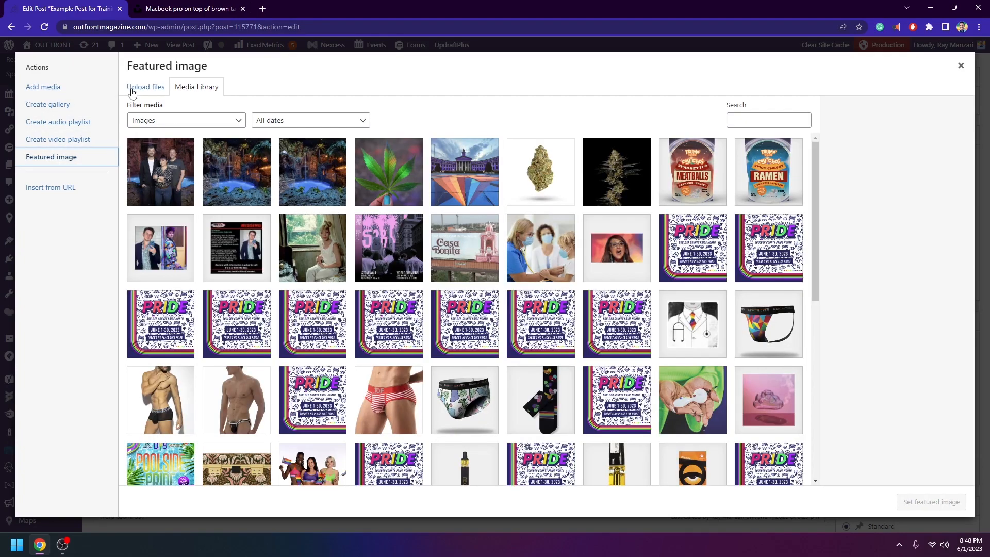
{"action": "left_click", "coordinate": [132, 92]}
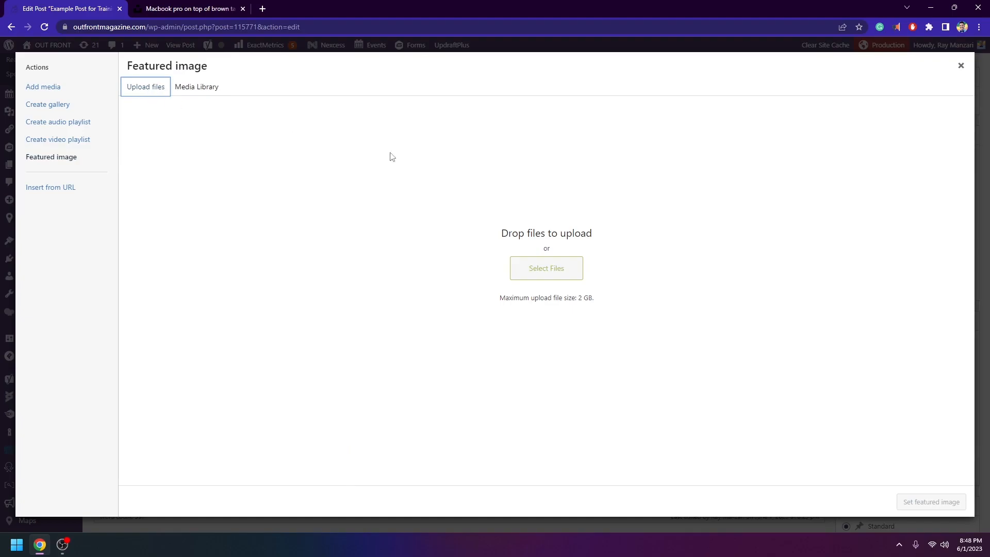
Upload the downloaded laptop photo, set it as the post's featured image, and check it in the post settings.
{"action": "left_click", "coordinate": [545, 267]}
{"action": "double_click", "coordinate": [163, 115]}
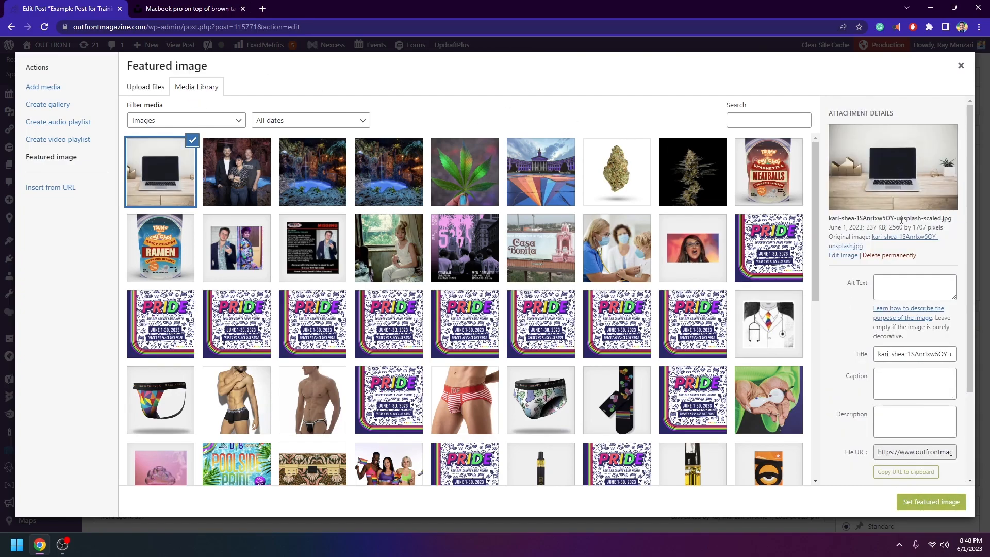
{"action": "left_click", "coordinate": [933, 508]}
{"action": "scroll", "coordinate": [820, 350], "scroll_direction": "down", "scroll_amount": 10}
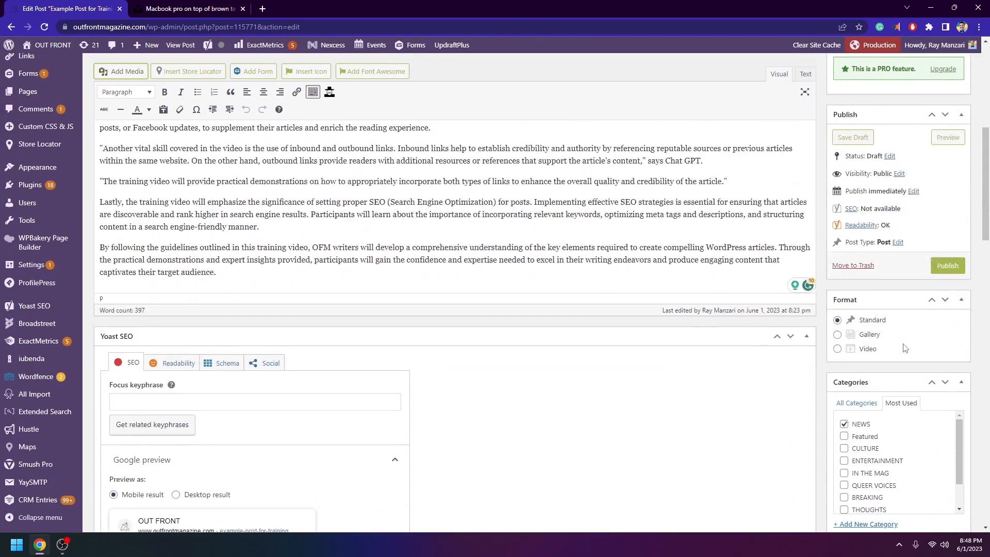
{"action": "scroll", "coordinate": [904, 347], "scroll_direction": "down", "scroll_amount": 3}
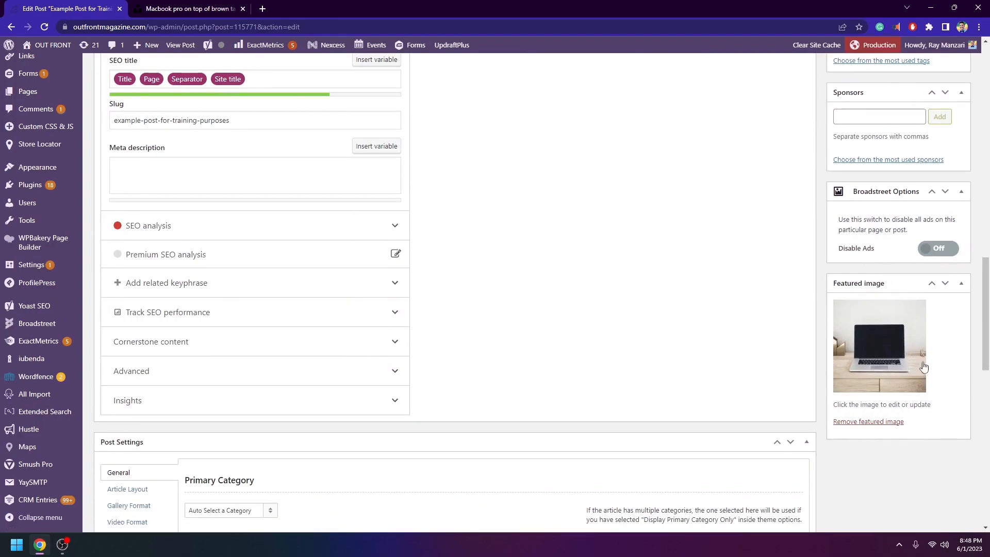
Insert the uploaded laptop photo from the media library on a new line after the post's second paragraph.
{"action": "scroll", "coordinate": [778, 356], "scroll_direction": "up", "scroll_amount": 3}
{"action": "scroll", "coordinate": [761, 356], "scroll_direction": "up", "scroll_amount": 10}
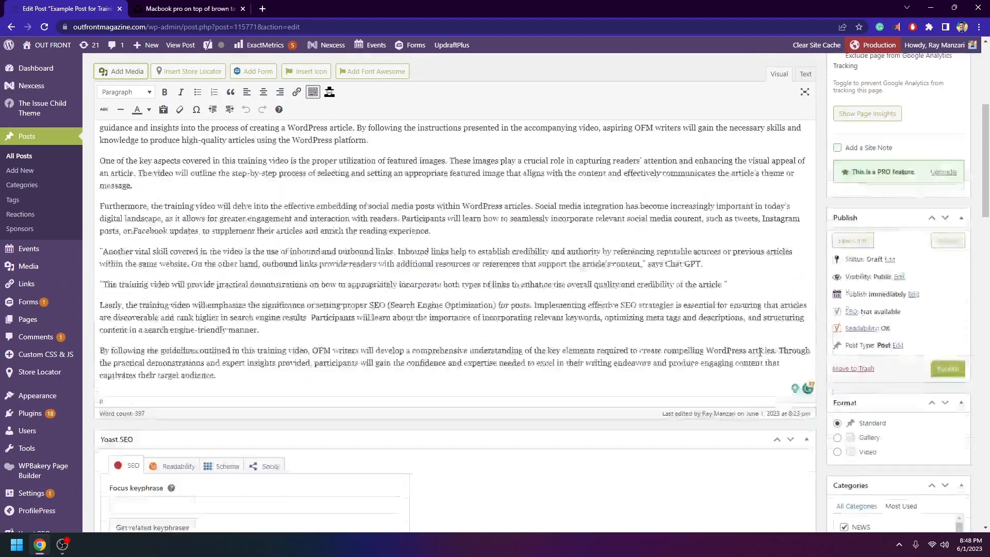
{"action": "scroll", "coordinate": [761, 352], "scroll_direction": "down", "scroll_amount": 1}
{"action": "scroll", "coordinate": [760, 352], "scroll_direction": "up", "scroll_amount": 1}
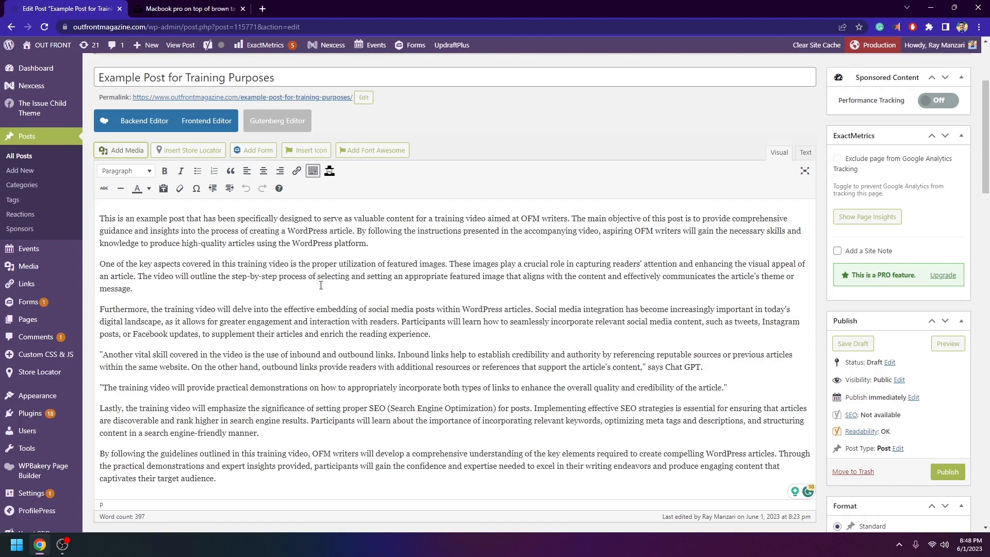
{"action": "left_click", "coordinate": [263, 291]}
{"action": "key", "text": "Return"}
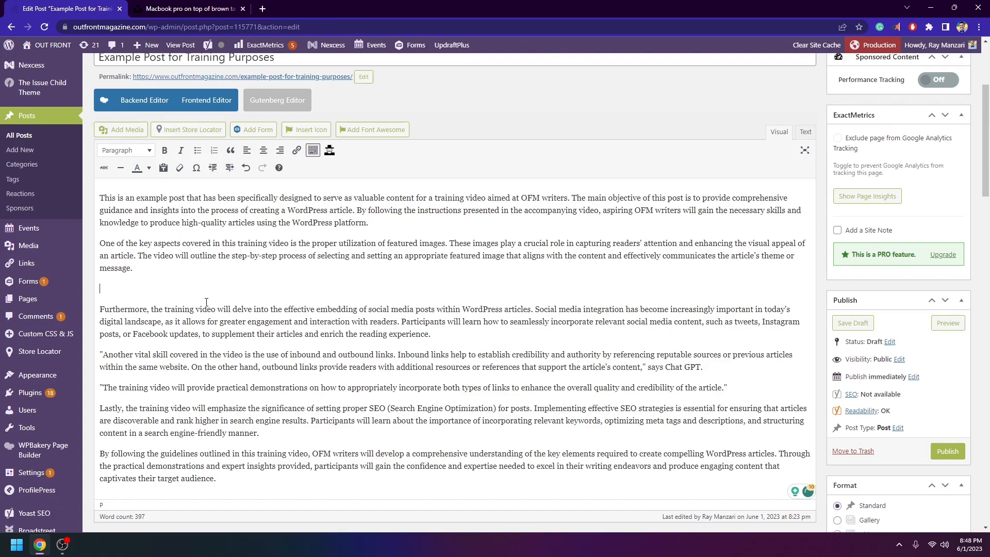
{"action": "left_click", "coordinate": [124, 131]}
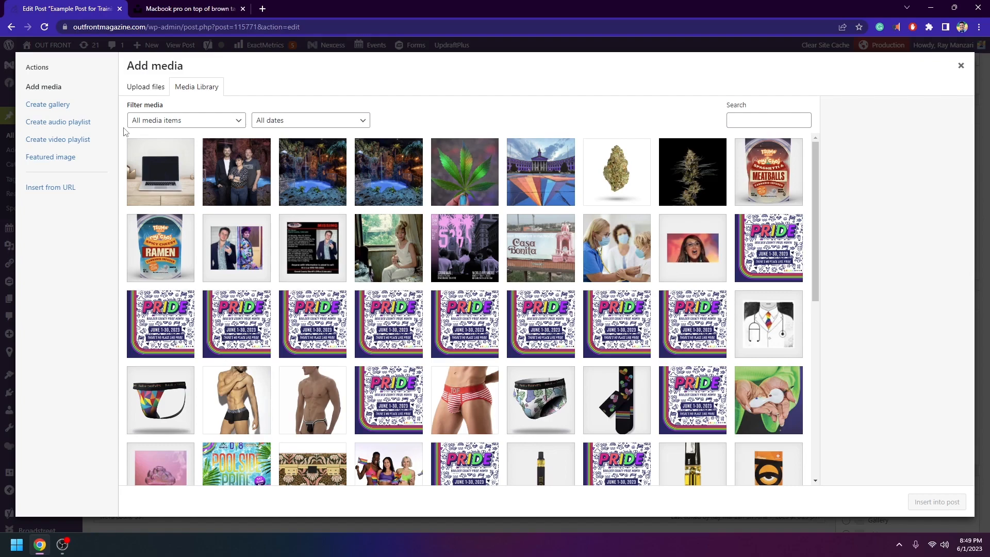
{"action": "left_click", "coordinate": [168, 175]}
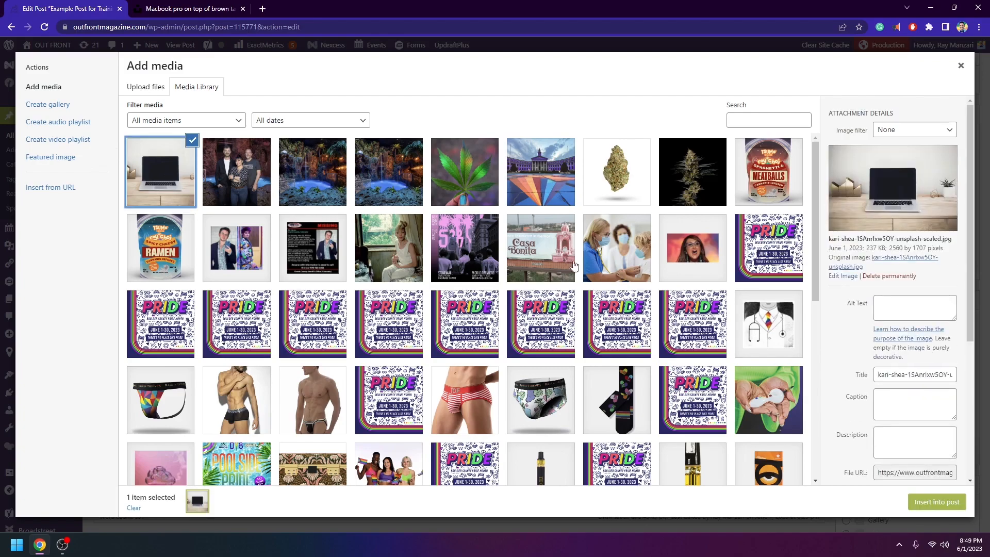
{"action": "left_click", "coordinate": [936, 502]}
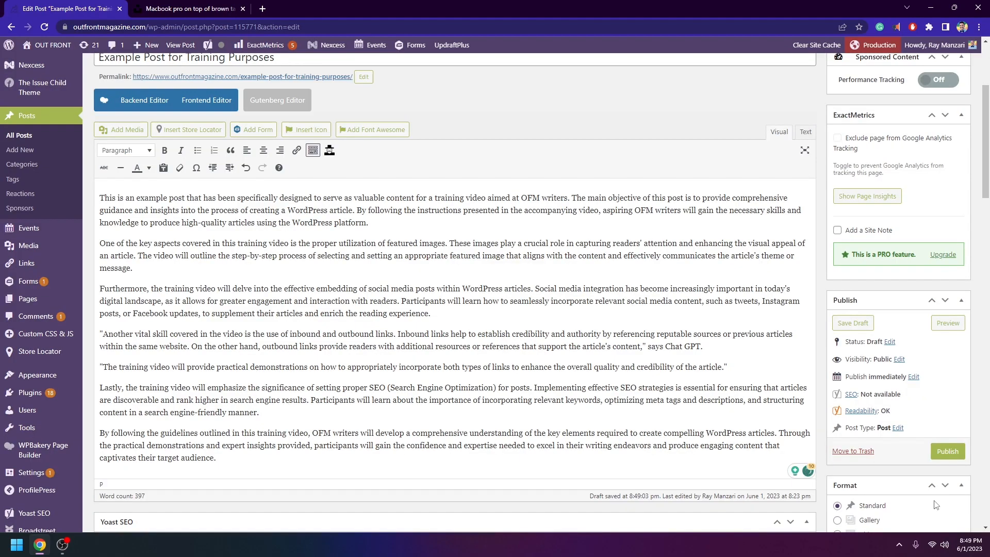
Shrink the inserted laptop photo to about half its width and move the "Furthermore" paragraph onto its own line below it.
{"action": "left_click", "coordinate": [569, 356]}
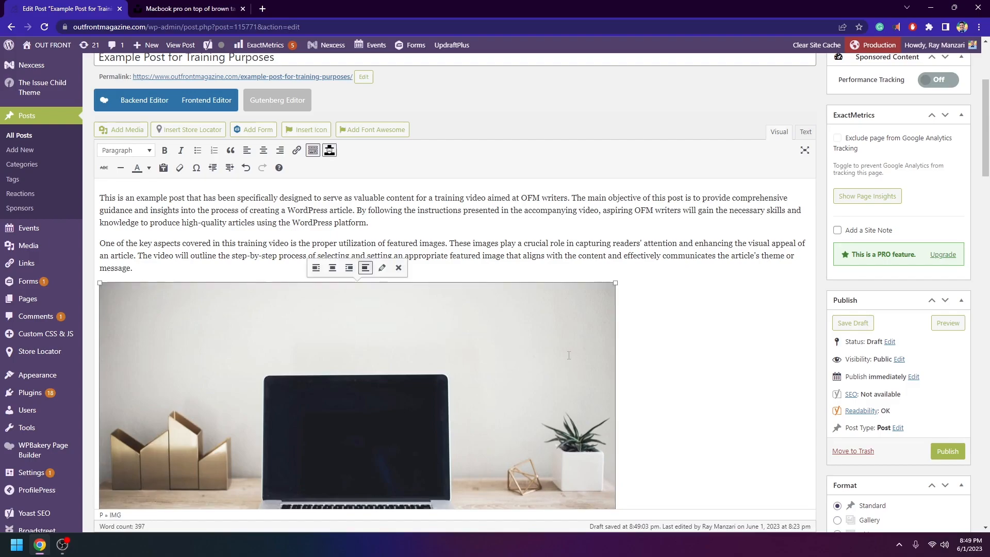
{"action": "left_click_drag", "start_coordinate": [615, 284], "coordinate": [372, 392]}
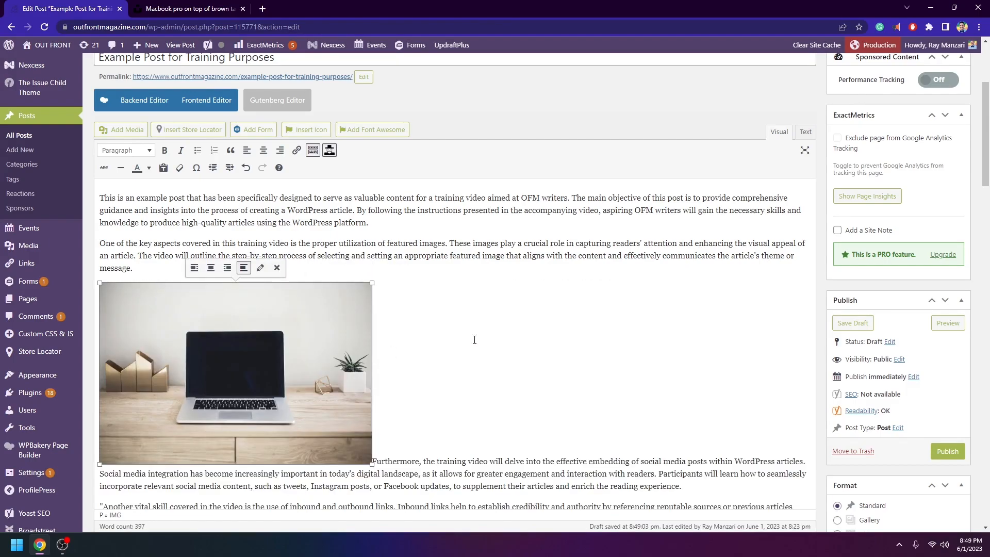
{"action": "left_click", "coordinate": [210, 267]}
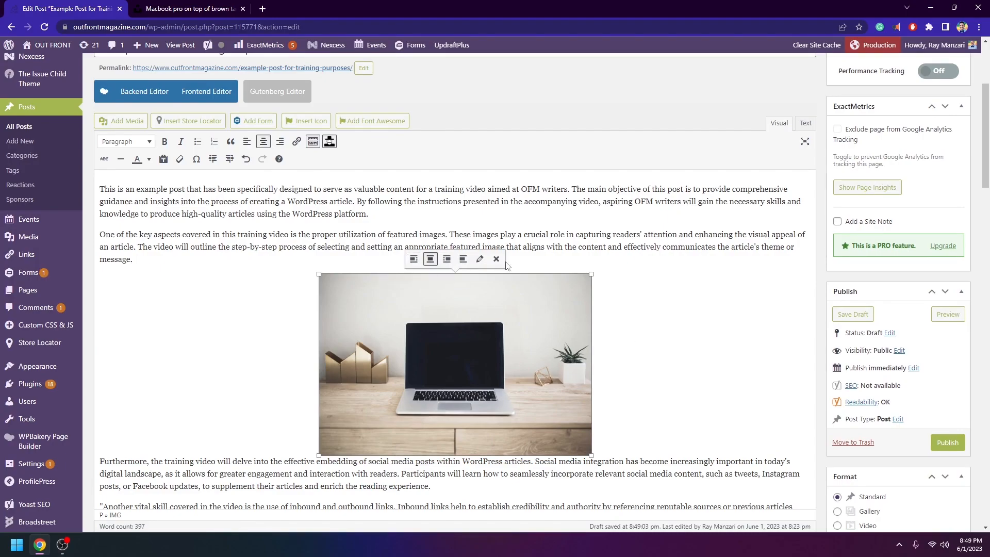
{"action": "left_click", "coordinate": [463, 259]}
{"action": "left_click", "coordinate": [372, 432]}
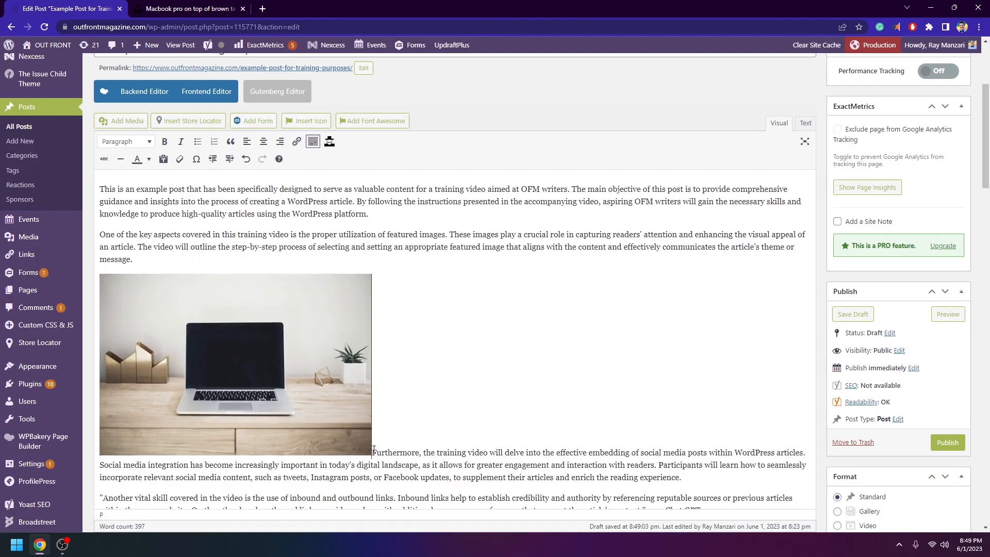
{"action": "key", "text": "Return"}
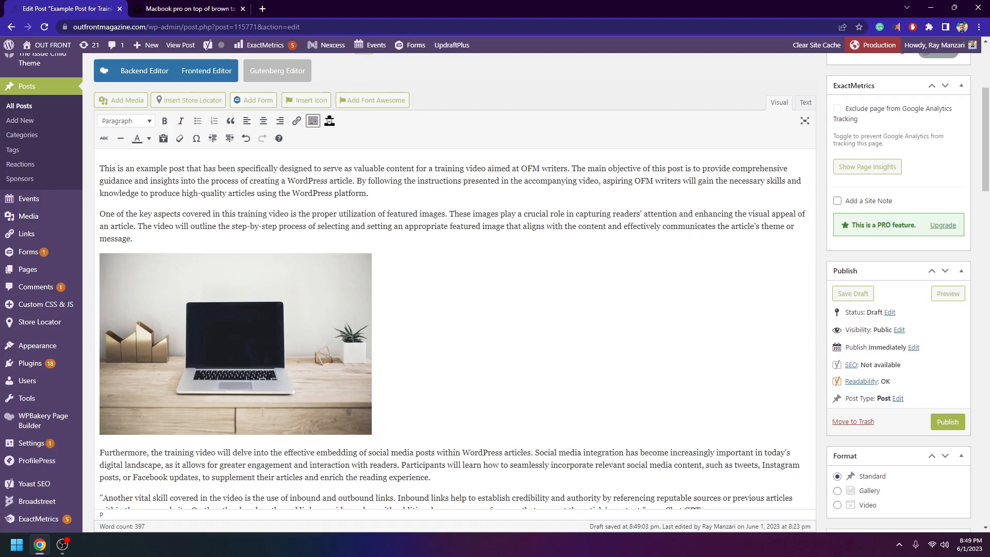
Try right and center alignment on the laptop photo and return it to no alignment.
{"action": "left_click", "coordinate": [327, 325]}
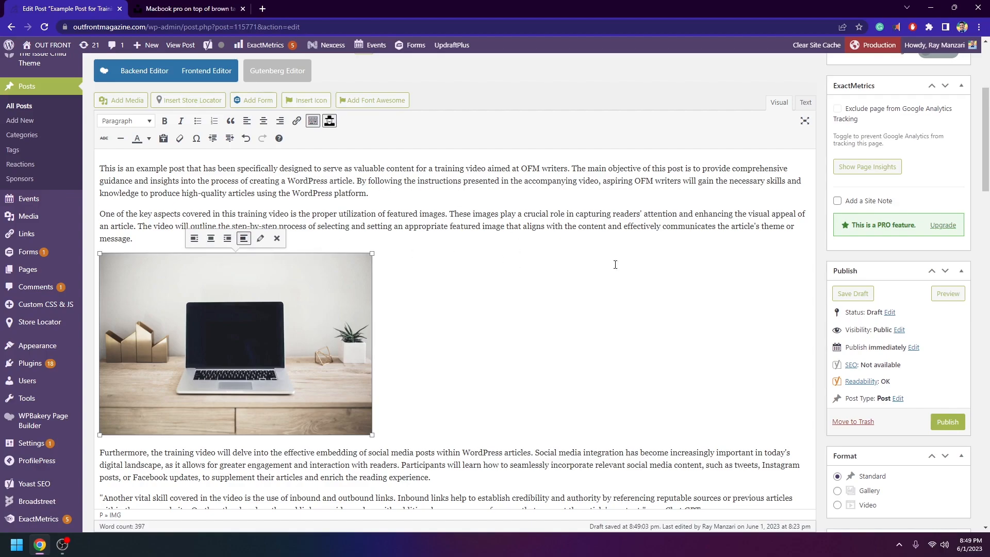
{"action": "left_click", "coordinate": [227, 238]}
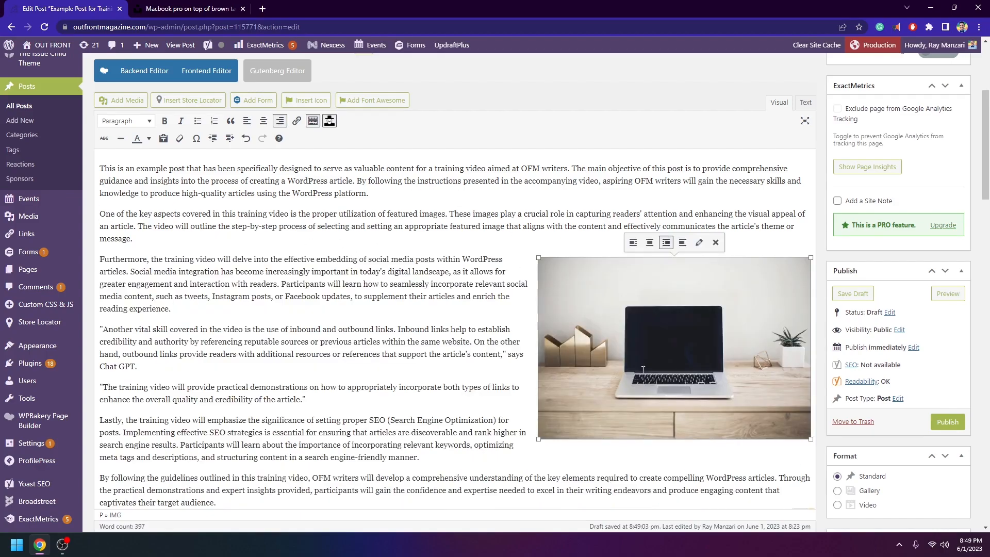
{"action": "left_click", "coordinate": [650, 242]}
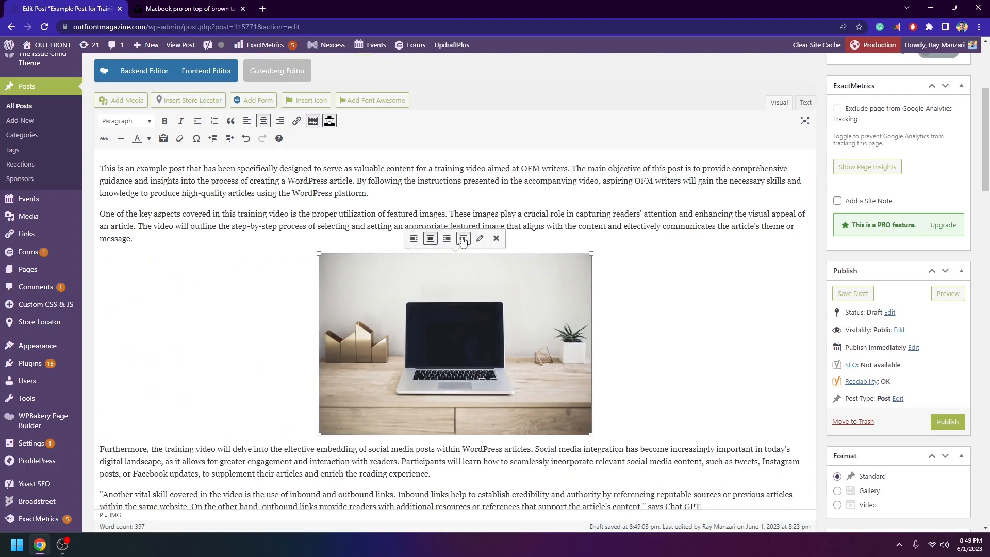
{"action": "left_click", "coordinate": [463, 238]}
{"action": "scroll", "coordinate": [480, 314], "scroll_direction": "down", "scroll_amount": 3}
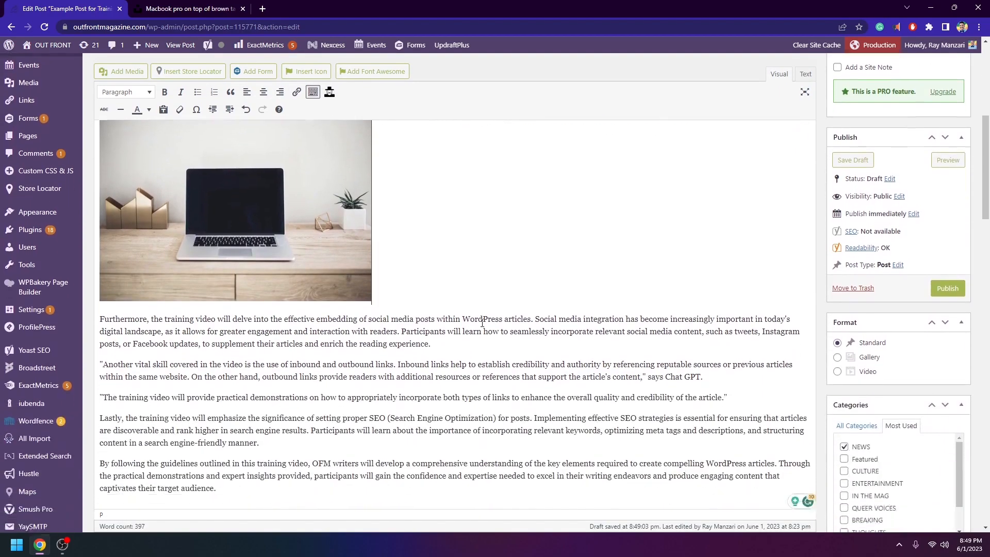
{"action": "scroll", "coordinate": [482, 320], "scroll_direction": "up", "scroll_amount": 3}
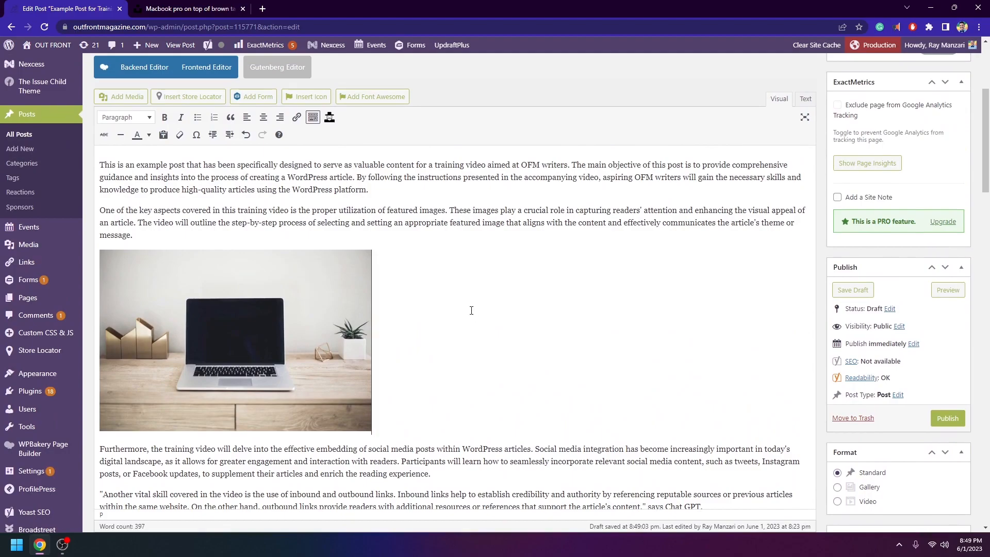
Add an empty line after the "Furthermore" paragraph about embedding social media posts.
{"action": "scroll", "coordinate": [482, 323], "scroll_direction": "down", "scroll_amount": 1}
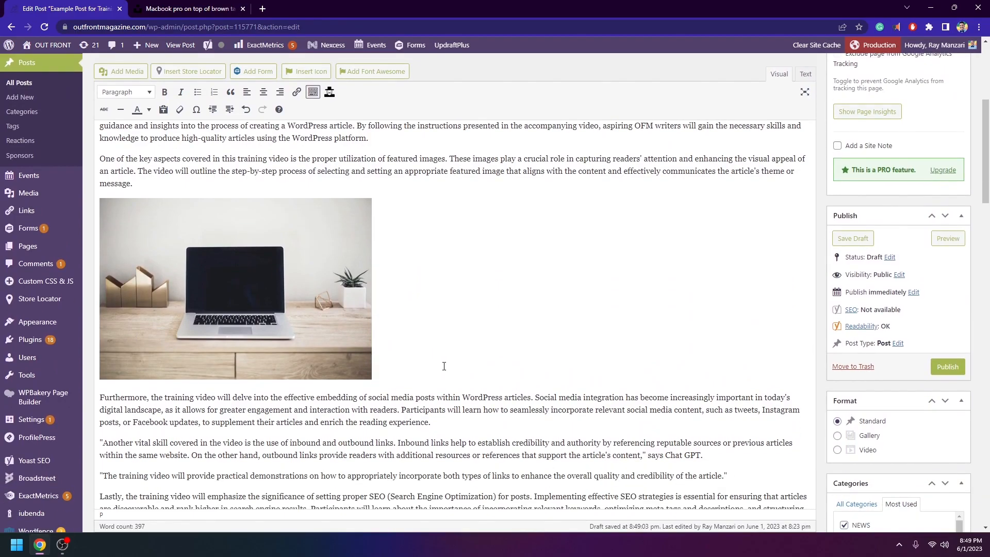
{"action": "left_click_drag", "start_coordinate": [317, 397], "coordinate": [415, 400]}
{"action": "left_click", "coordinate": [452, 426]}
{"action": "key", "text": "Return"}
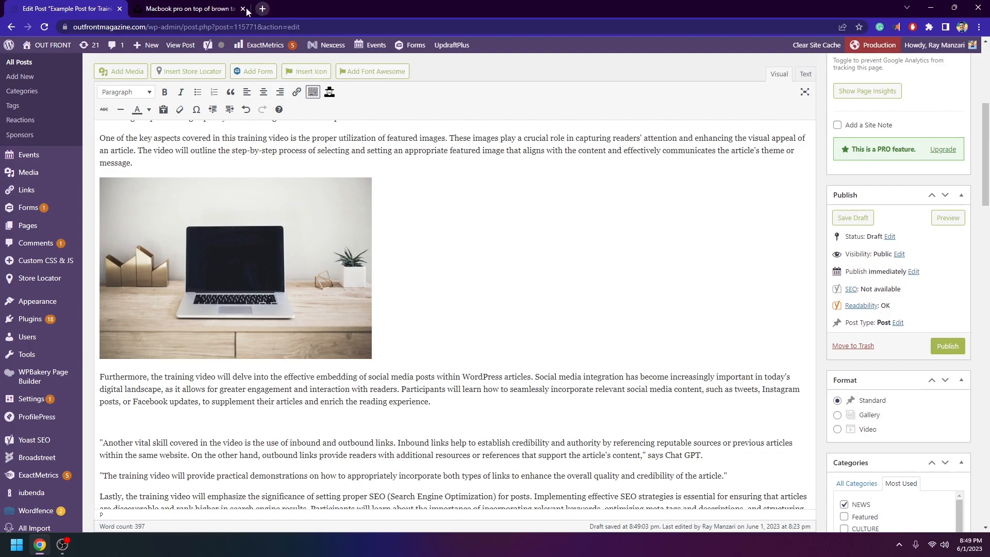
In the Unsplash browser tab, search the web for "youtube.com out front magazine" and open the OUT FRONT Magazine YouTube channel.
{"action": "left_click", "coordinate": [230, 9]}
{"action": "left_click", "coordinate": [258, 21]}
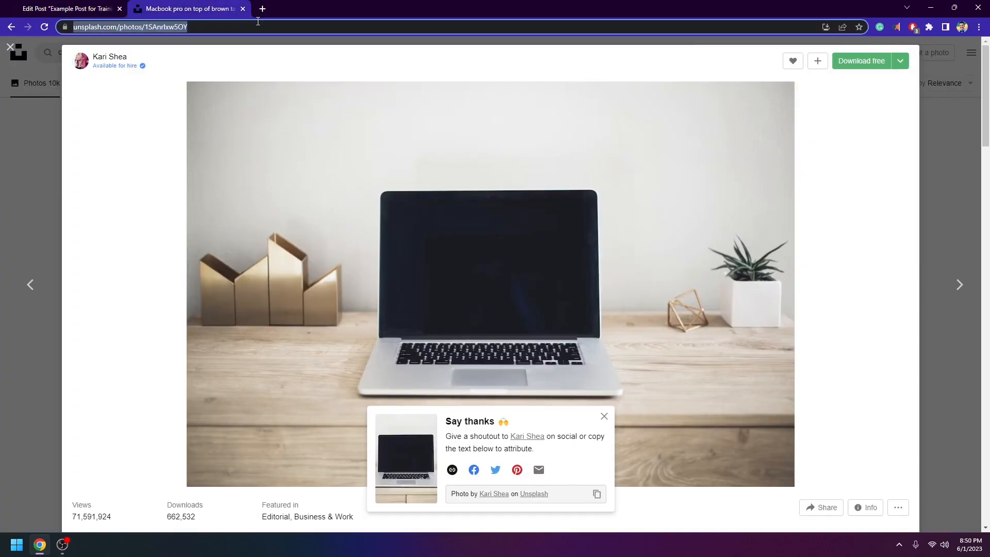
{"action": "type", "text": "youtube"}
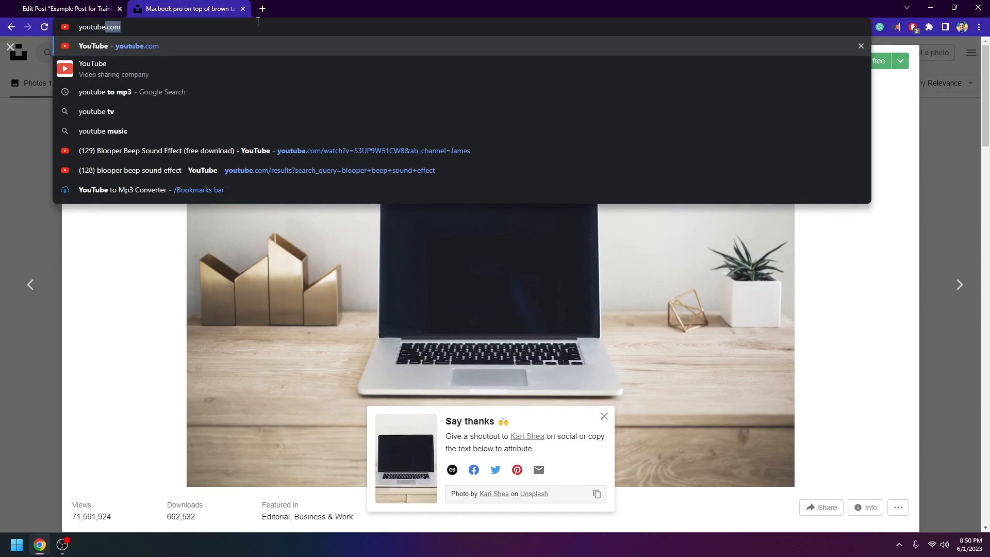
{"action": "type", "text": ".com out "}
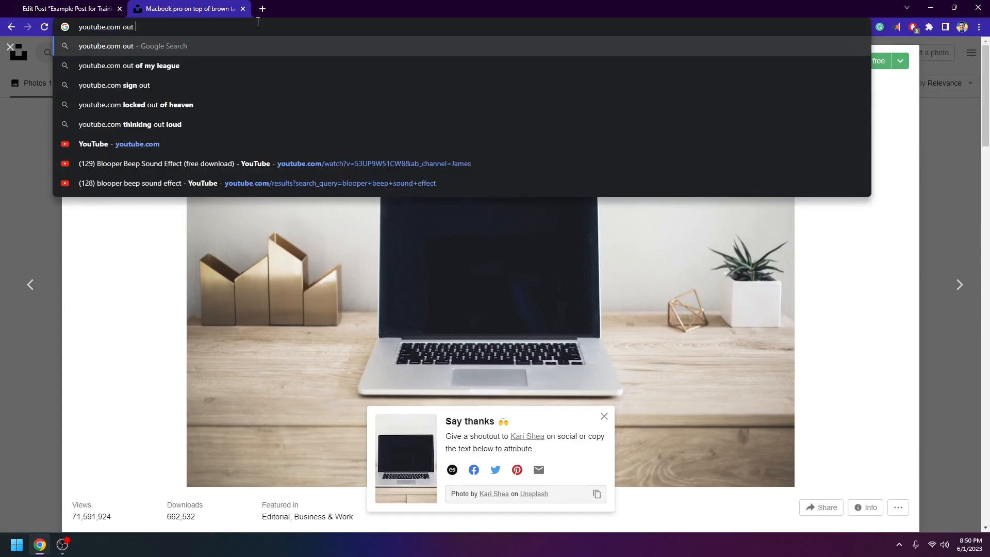
{"action": "type", "text": "front "}
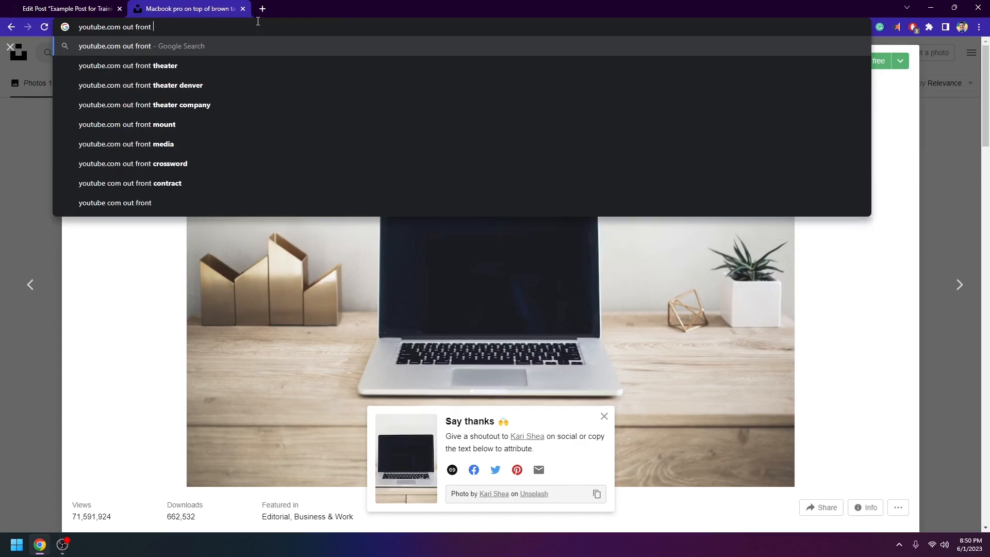
{"action": "type", "text": "magazine"}
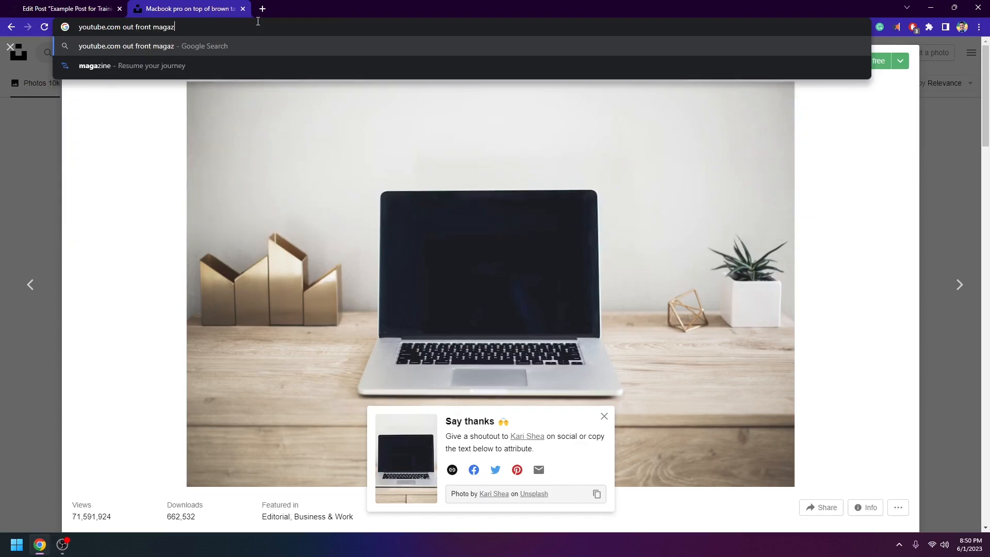
{"action": "key", "text": "Return"}
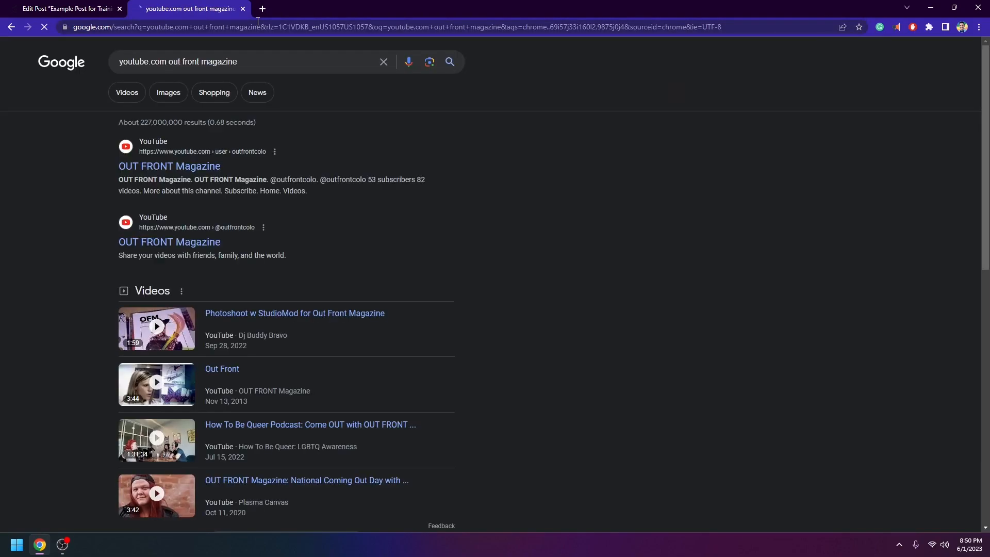
{"action": "left_click", "coordinate": [194, 165]}
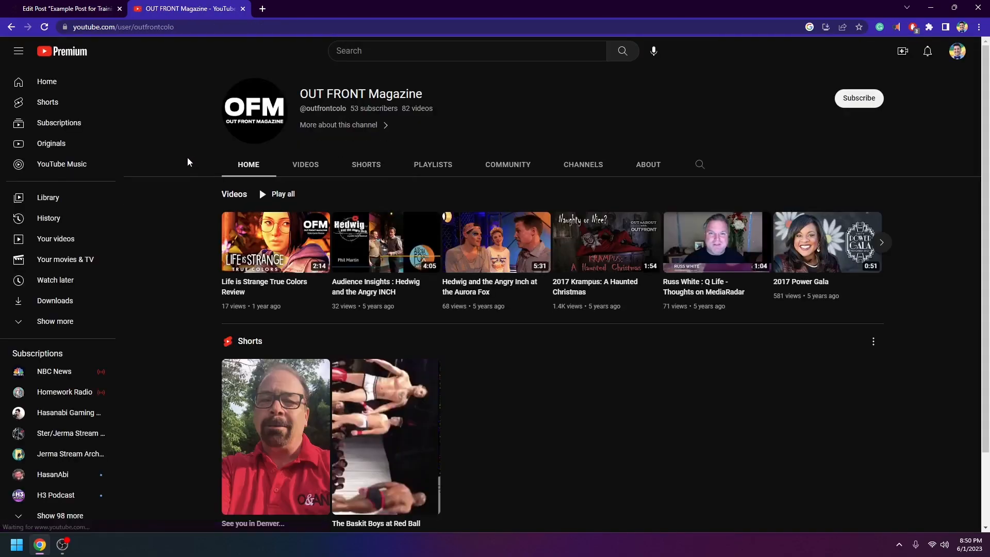
Subscribe to the OUT FRONT Magazine channel and open its "2017 Power Gala" video, leaving it paused.
{"action": "left_click", "coordinate": [859, 98]}
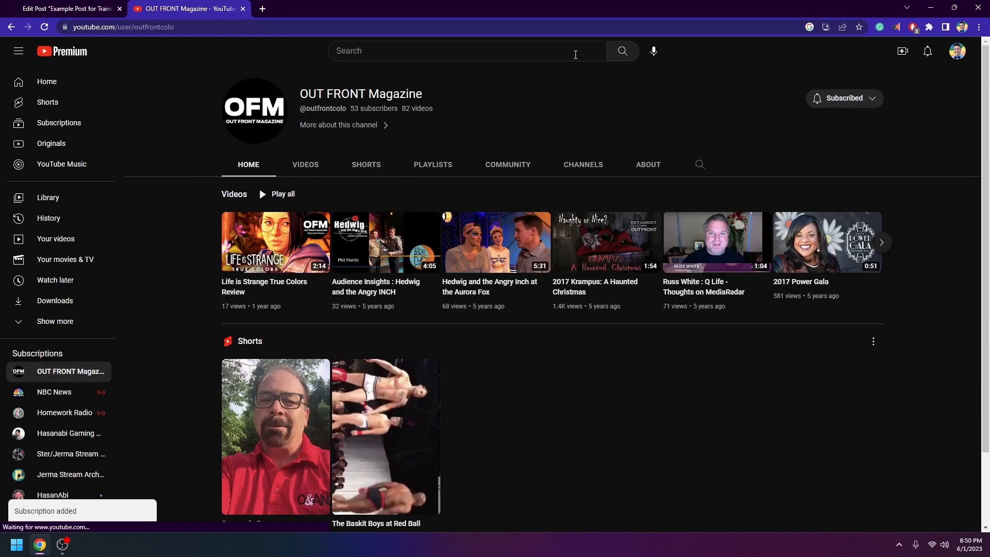
{"action": "left_click", "coordinate": [827, 253]}
{"action": "left_click", "coordinate": [69, 437]}
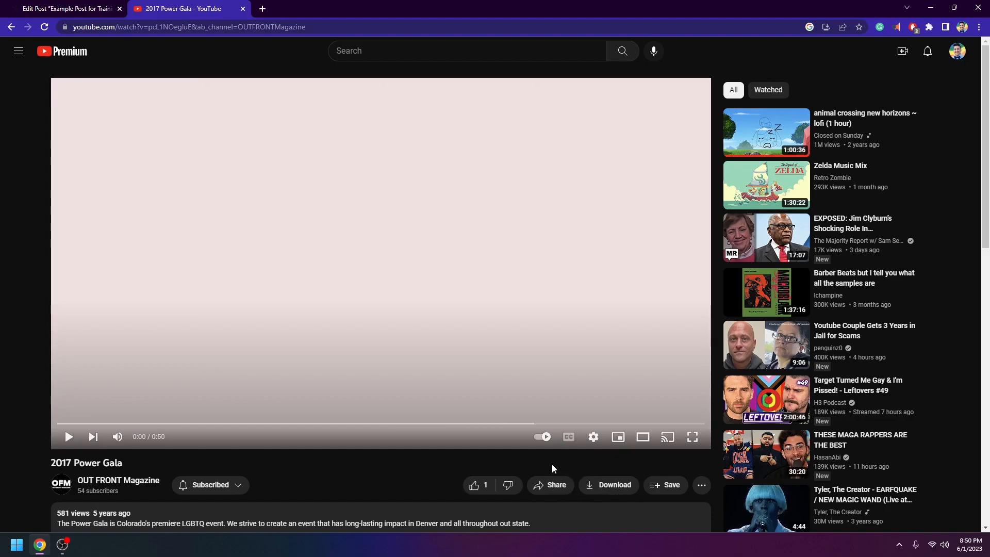
Copy the full iframe embed code of the "2017 Power Gala" video and return to the example post in WordPress.
{"action": "left_click", "coordinate": [562, 486]}
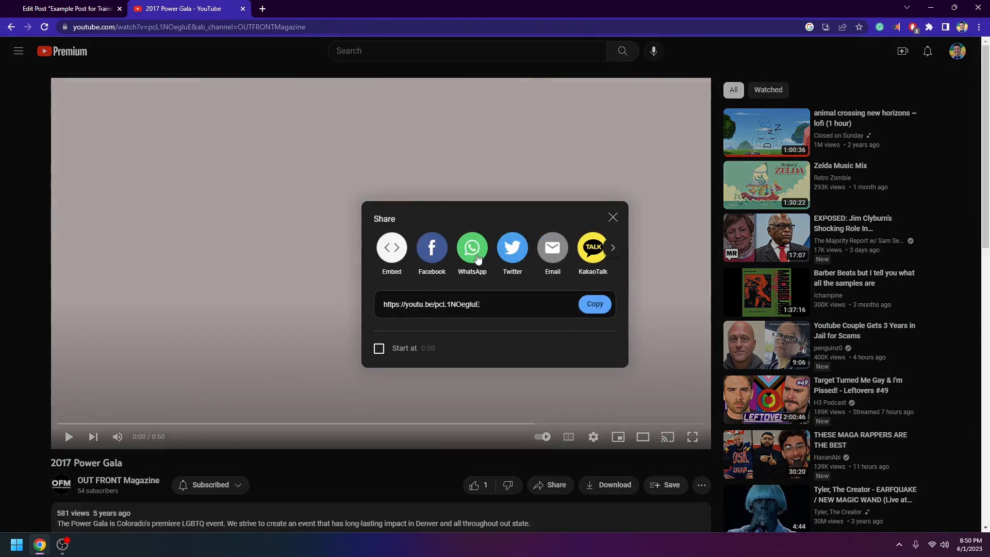
{"action": "left_click", "coordinate": [392, 249]}
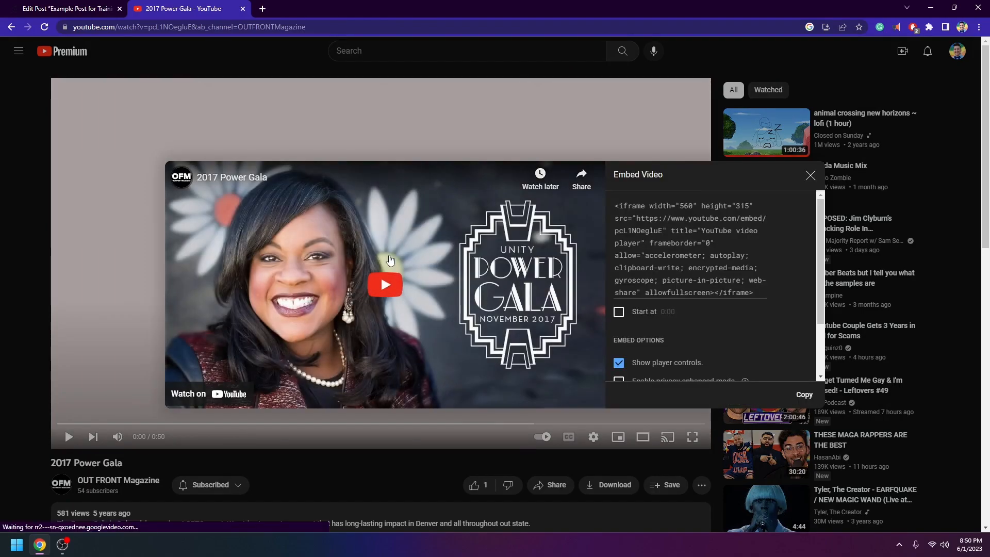
{"action": "left_click_drag", "start_coordinate": [615, 206], "coordinate": [760, 292]}
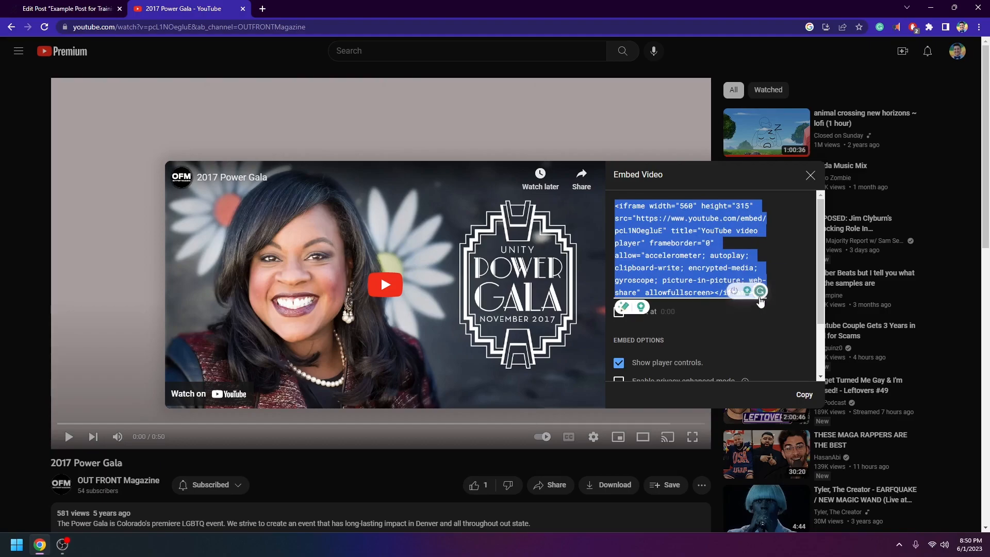
{"action": "key", "text": "Escape"}
{"action": "left_click", "coordinate": [549, 486]}
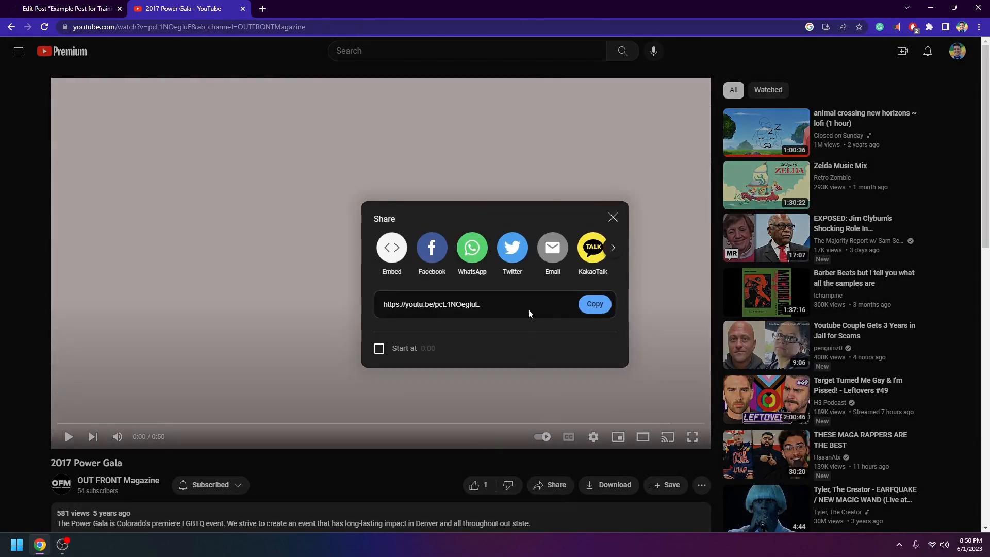
{"action": "left_click", "coordinate": [393, 248]}
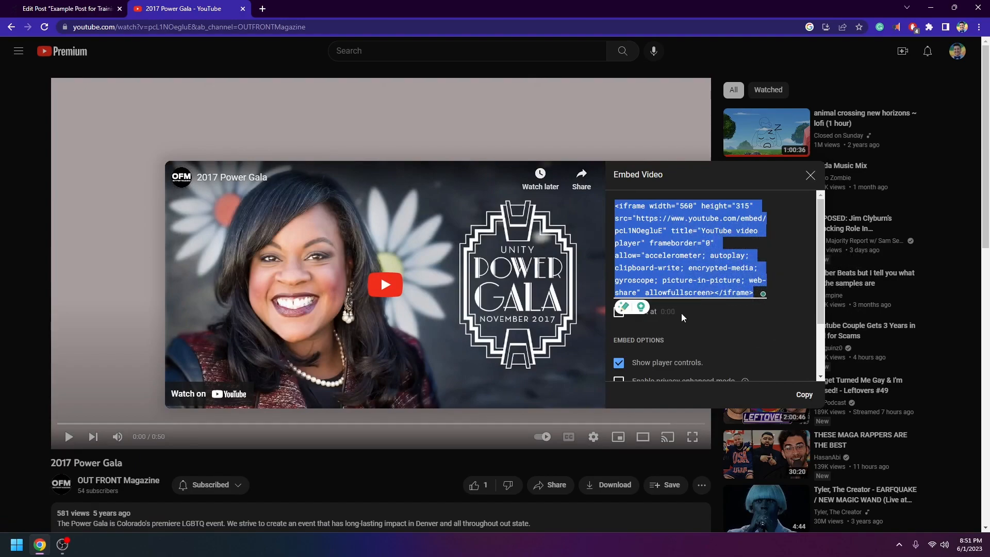
{"action": "left_click", "coordinate": [721, 315]}
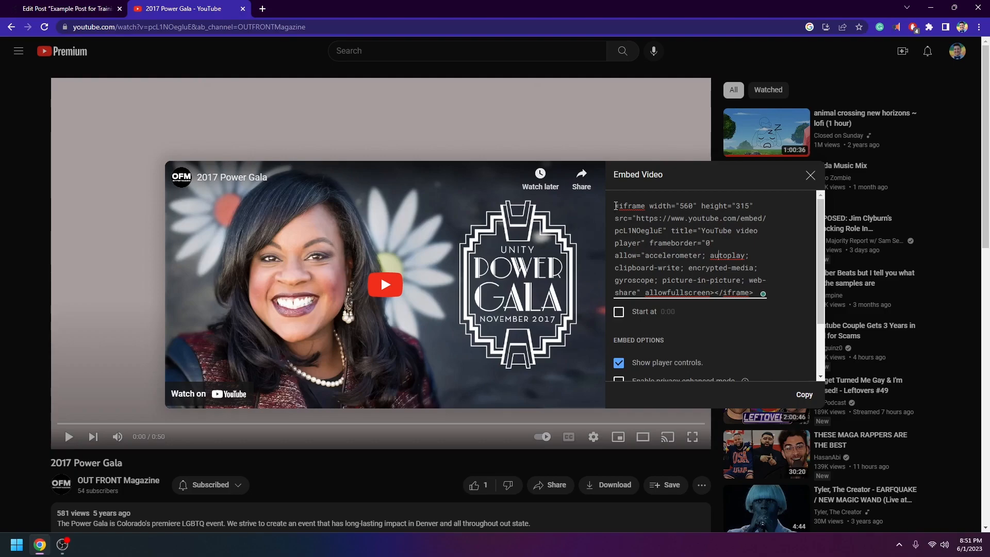
{"action": "left_click_drag", "start_coordinate": [615, 205], "coordinate": [755, 297]}
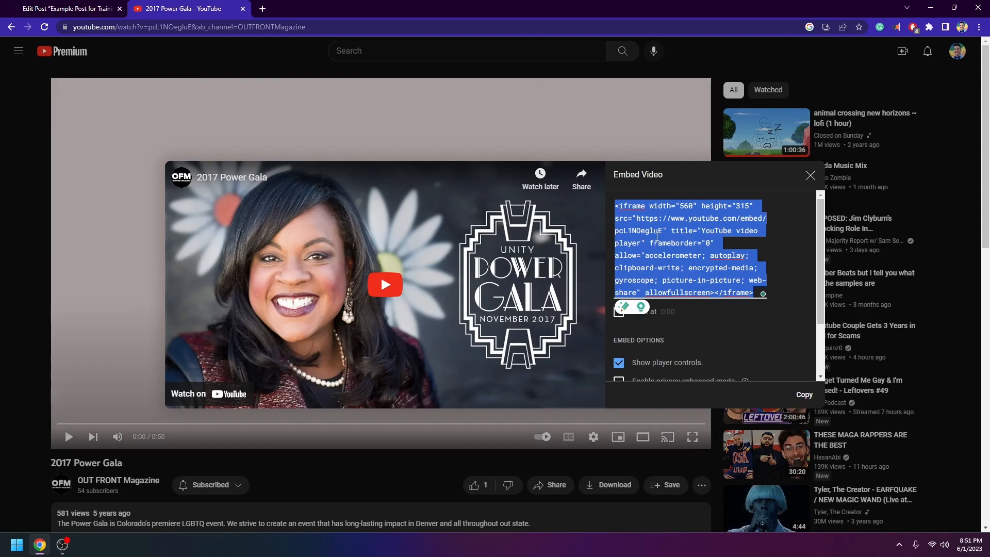
{"action": "right_click", "coordinate": [657, 237]}
{"action": "left_click", "coordinate": [712, 277]}
{"action": "left_click", "coordinate": [67, 8]}
{"action": "scroll", "coordinate": [560, 397], "scroll_direction": "up", "scroll_amount": 1}
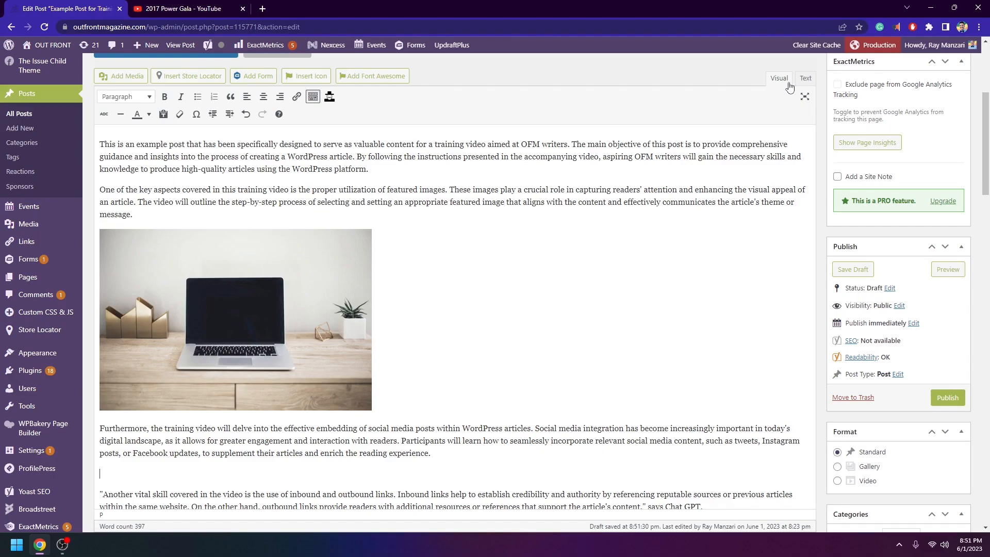
In the post's HTML source, paste the YouTube iframe code before the "&nbsp;" placeholder below the "Furthermore" paragraph and separate them with a blank line.
{"action": "left_click", "coordinate": [806, 79]}
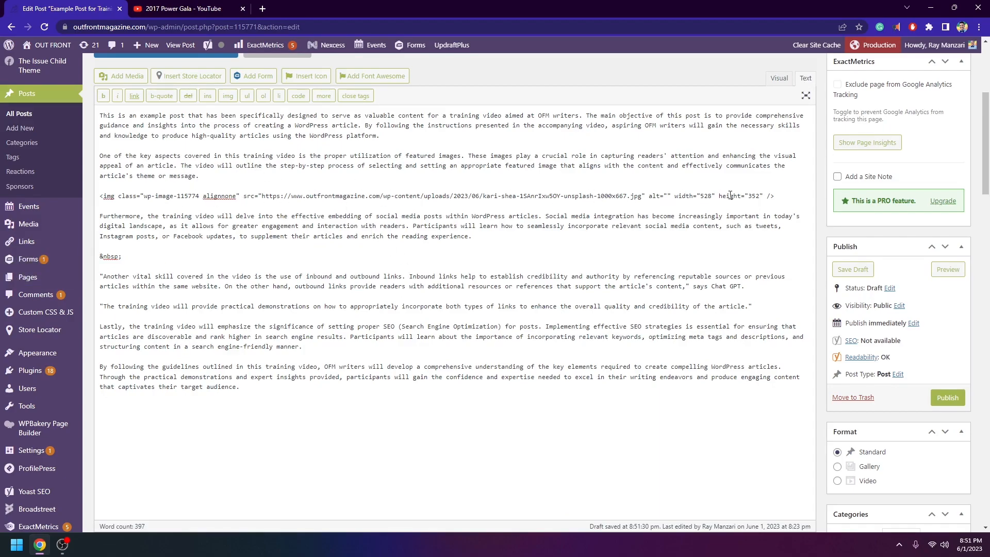
{"action": "right_click", "coordinate": [100, 256]}
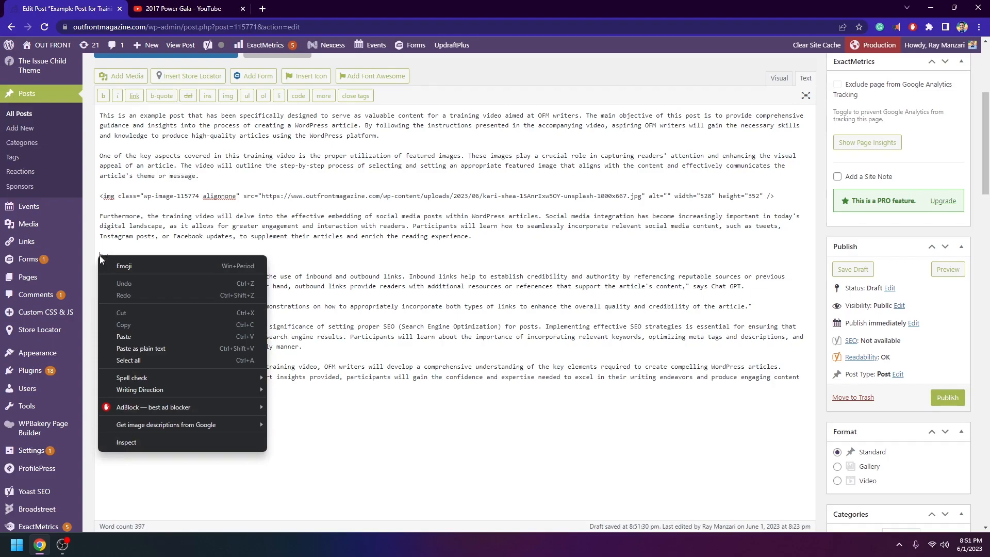
{"action": "left_click", "coordinate": [154, 336]}
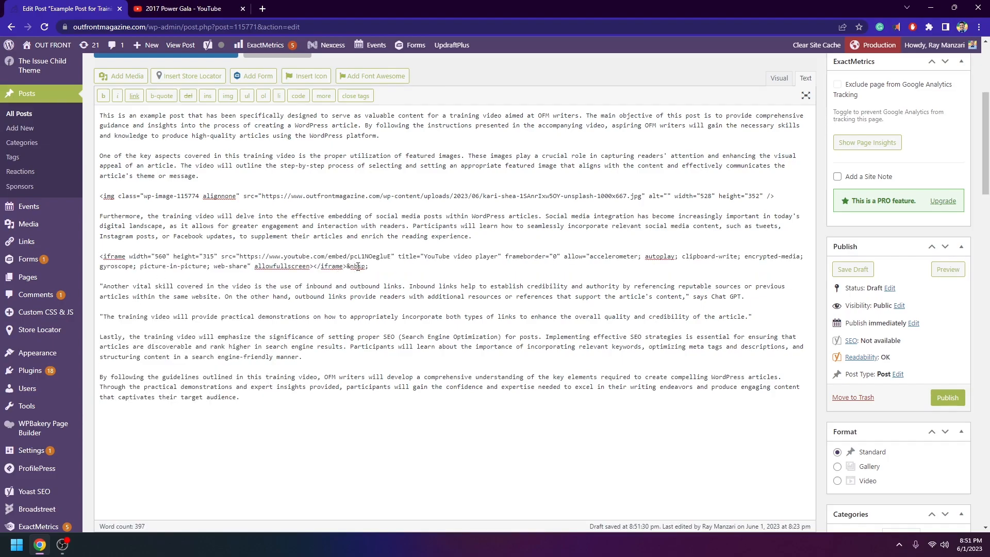
{"action": "key", "text": "Return"}
{"action": "key", "text": "Return"}
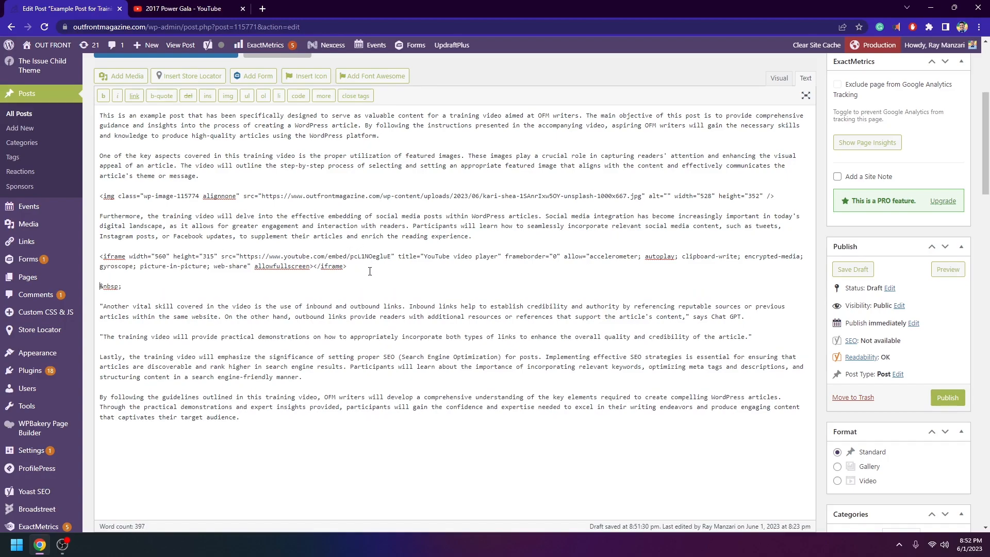
Return to the visual view and delete the extra empty paragraph beneath the embedded "2017 Power Gala" video.
{"action": "left_click_drag", "start_coordinate": [396, 264], "coordinate": [82, 257]}
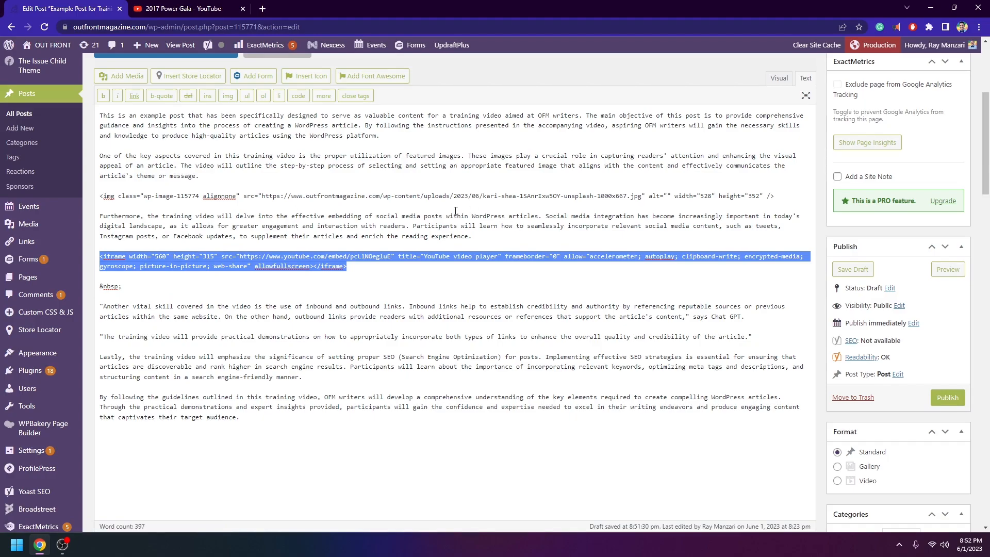
{"action": "left_click", "coordinate": [779, 78]}
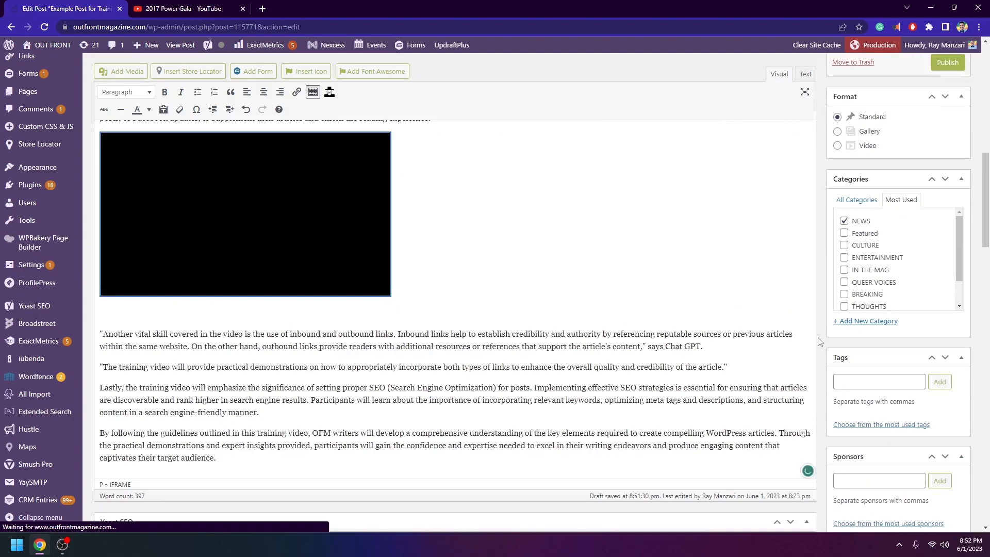
{"action": "left_click", "coordinate": [477, 207]}
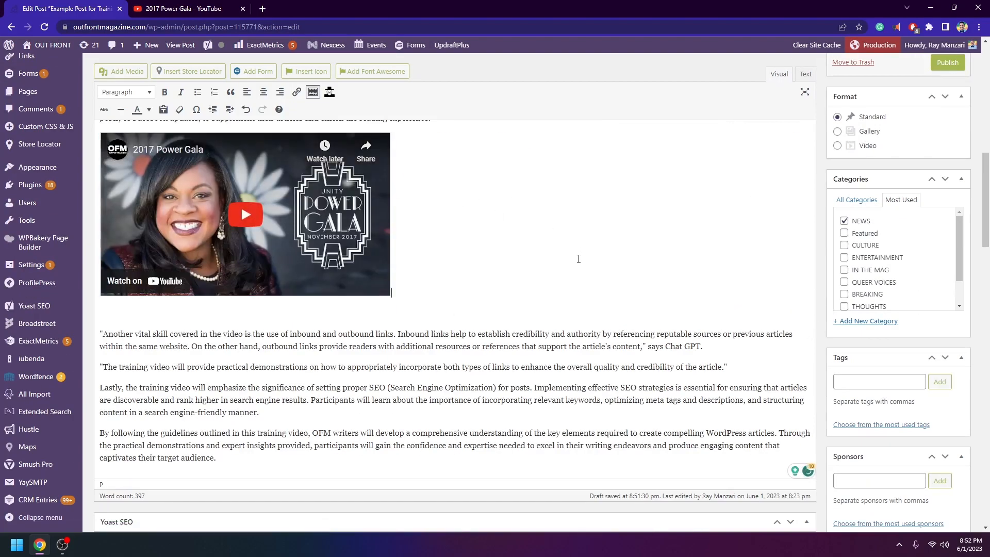
{"action": "scroll", "coordinate": [563, 281], "scroll_direction": "up", "scroll_amount": 1}
{"action": "scroll", "coordinate": [563, 281], "scroll_direction": "up", "scroll_amount": 3}
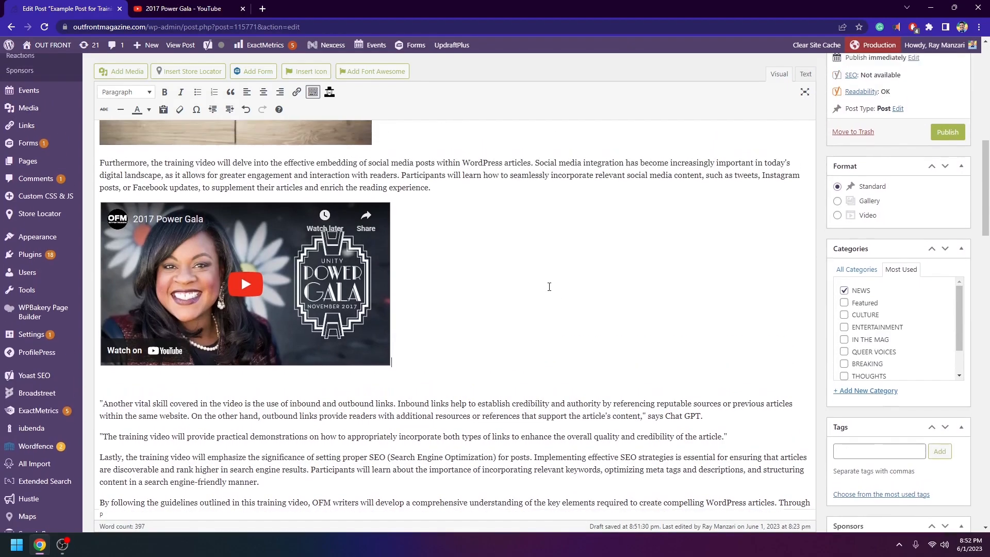
{"action": "scroll", "coordinate": [554, 304], "scroll_direction": "down", "scroll_amount": 3}
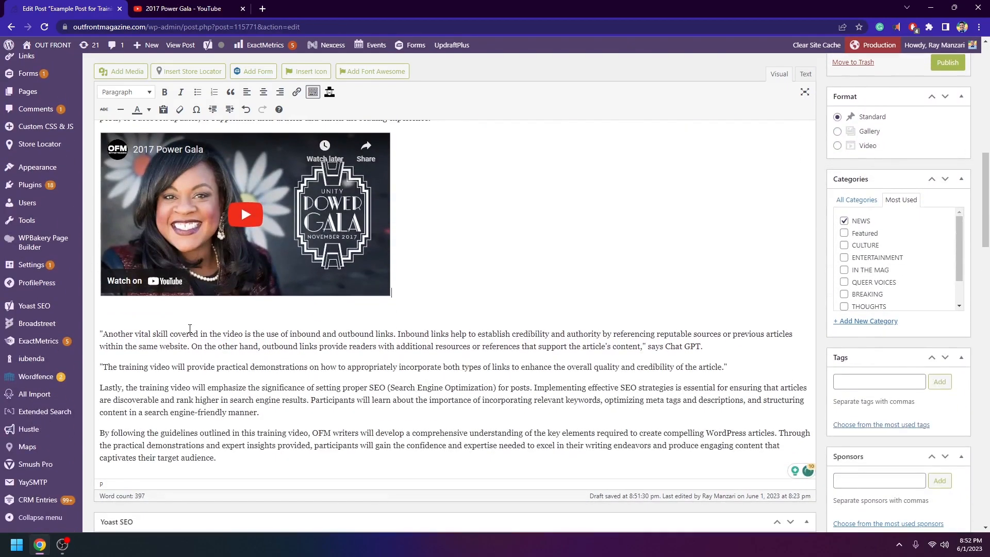
{"action": "key", "text": "Delete"}
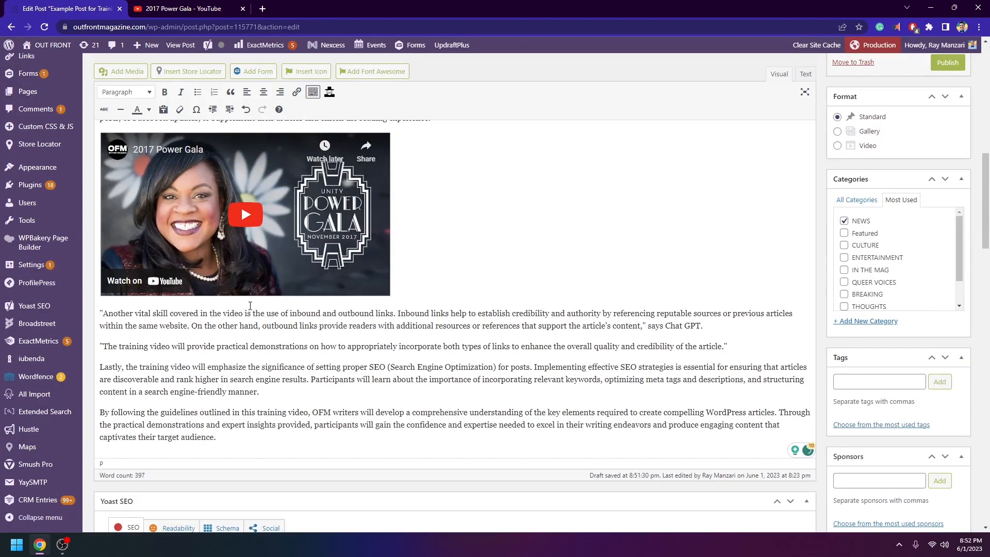
Start a link on the word "inbound" in the quote below the video, choosing the existing post "From Black Pride Colorado," as its target.
{"action": "left_click_drag", "start_coordinate": [288, 312], "coordinate": [320, 309]}
{"action": "left_click", "coordinate": [422, 287]}
{"action": "left_click_drag", "start_coordinate": [320, 313], "coordinate": [291, 312]}
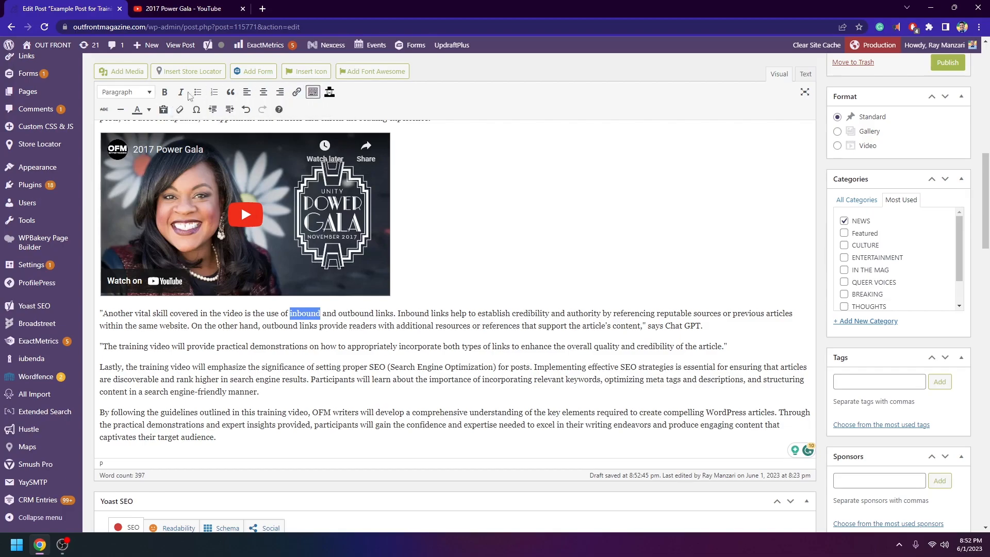
{"action": "left_click", "coordinate": [298, 93]}
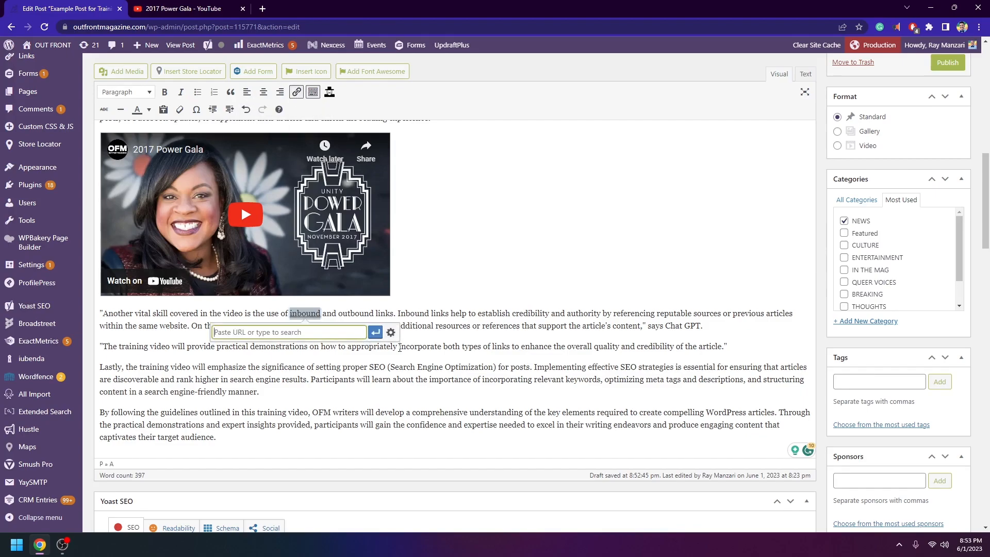
{"action": "left_click", "coordinate": [391, 333]}
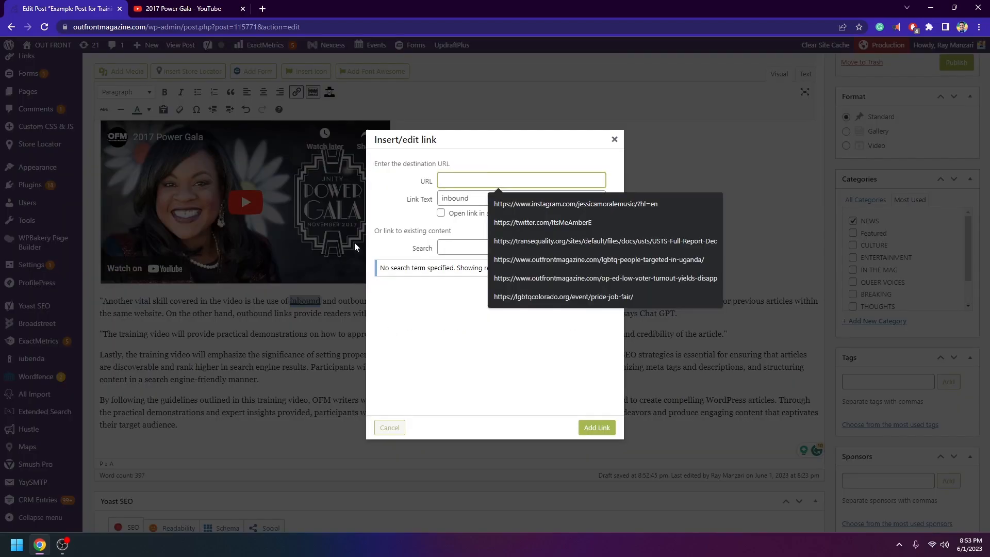
{"action": "left_click", "coordinate": [444, 246]}
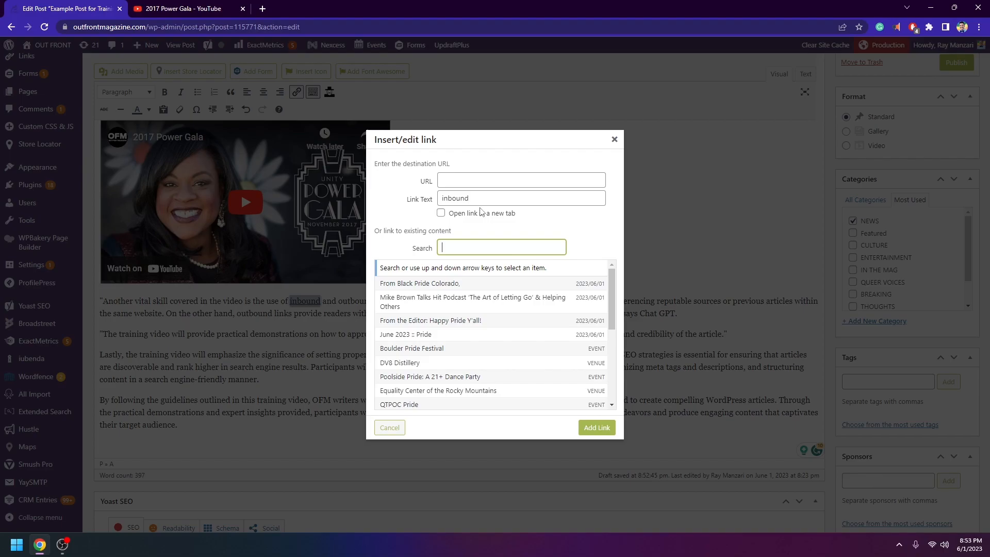
{"action": "left_click", "coordinate": [459, 283]}
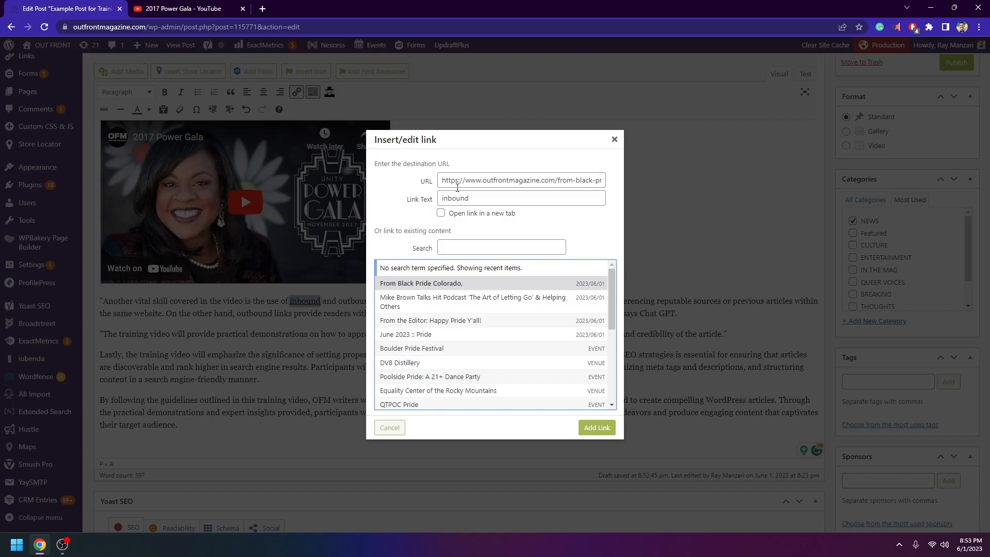
Search existing content for "leslie", apply the "inbound" link with its current target, and remove that link again.
{"action": "left_click", "coordinate": [513, 244]}
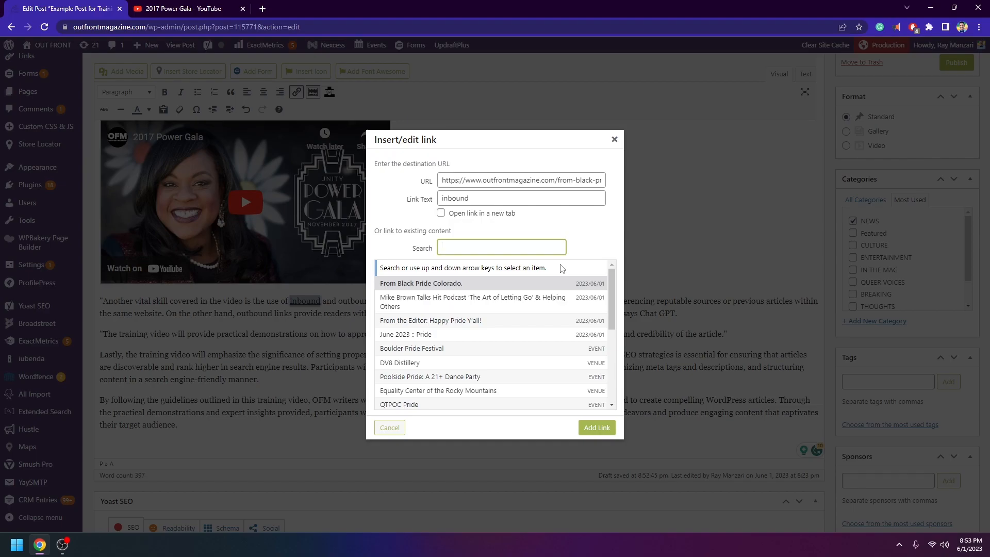
{"action": "type", "text": "les"}
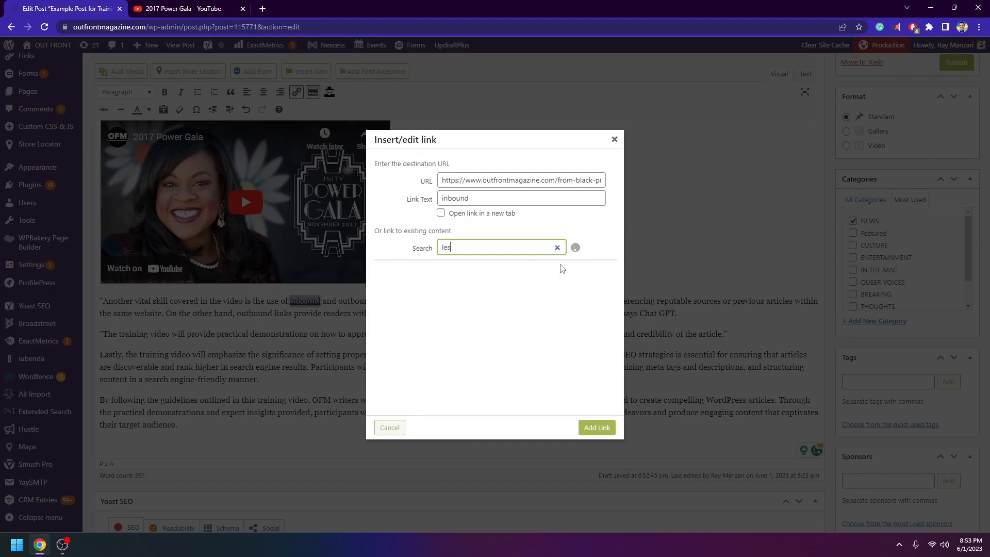
{"action": "type", "text": "lie"}
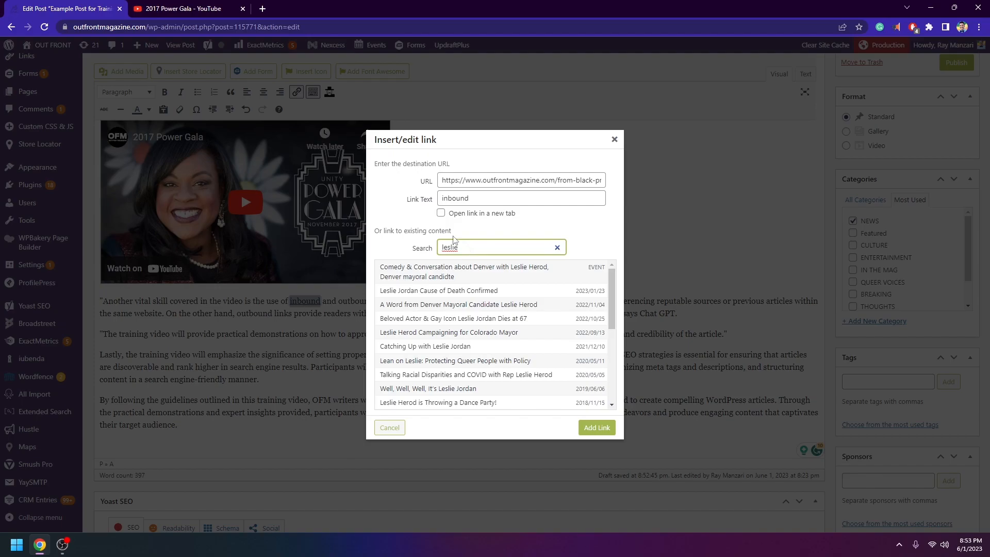
{"action": "key", "text": "Return"}
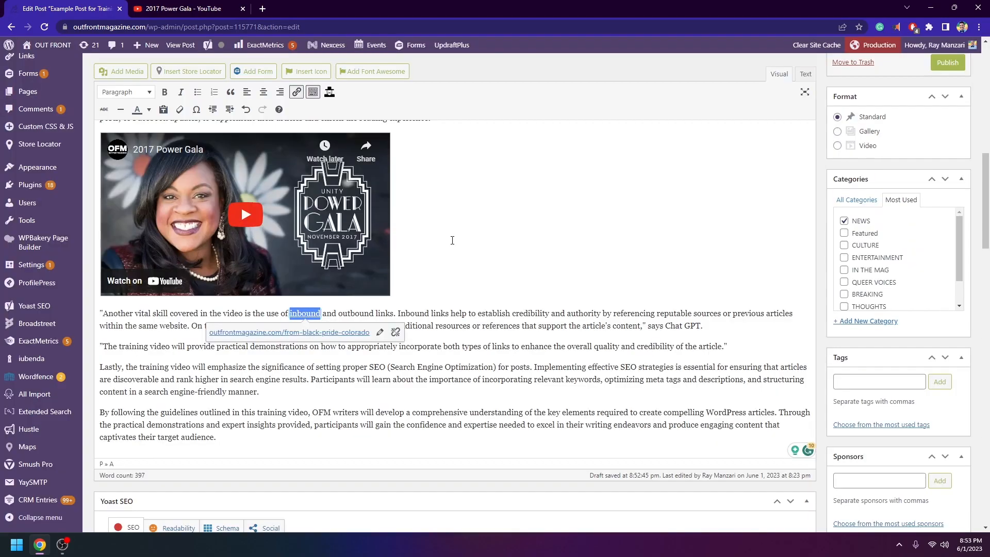
{"action": "left_click", "coordinate": [395, 332]}
Search existing content for "leslie" and link "inbound" to "Leslie Herod Campaigning for Colorado Mayor", set to open in a new tab.
{"action": "left_click", "coordinate": [297, 91]}
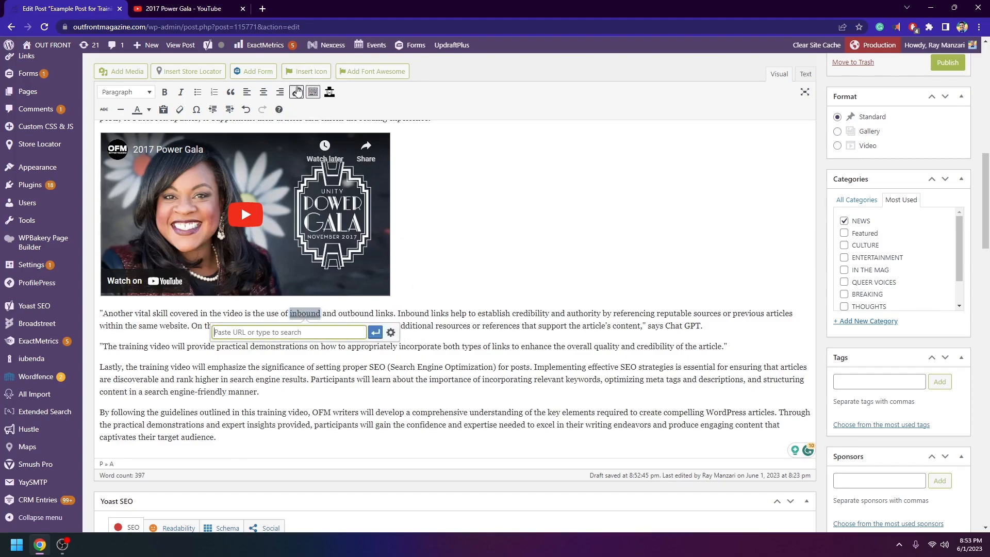
{"action": "left_click", "coordinate": [391, 332]}
{"action": "left_click", "coordinate": [459, 247]}
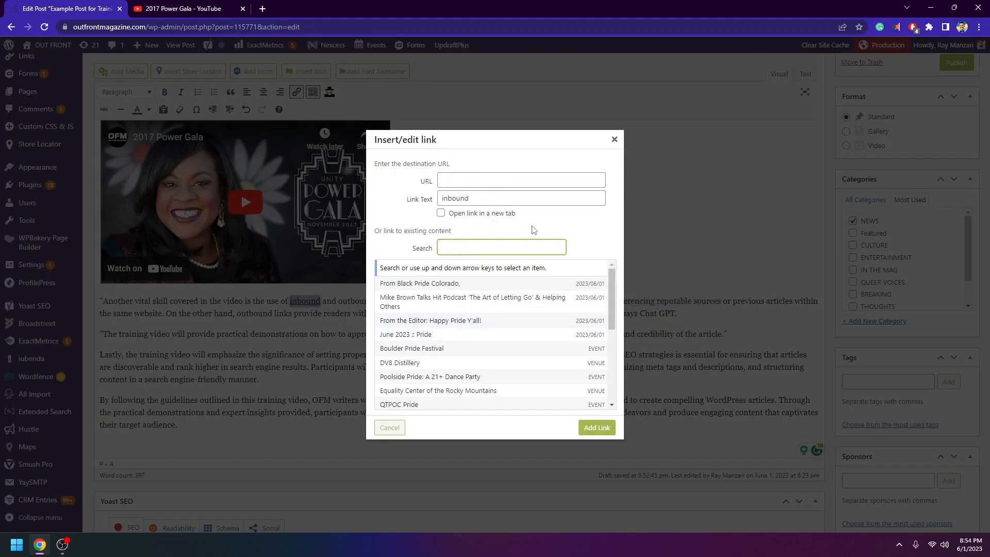
{"action": "type", "text": "leslie"}
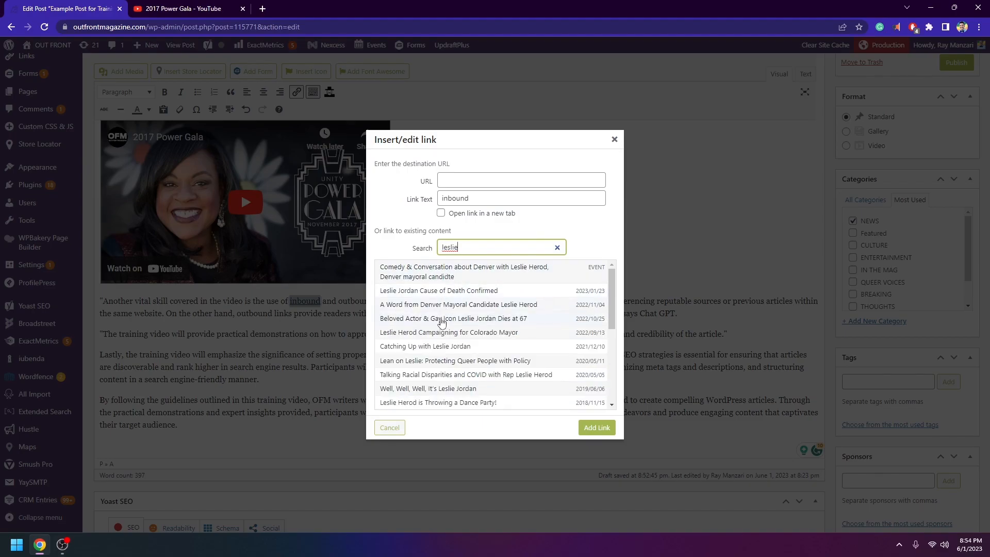
{"action": "left_click", "coordinate": [441, 332]}
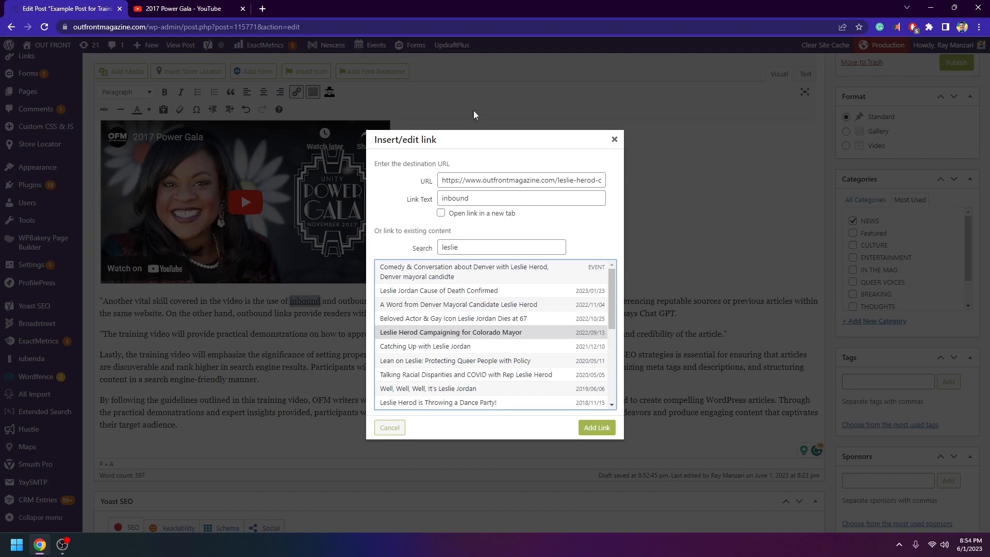
{"action": "left_click", "coordinate": [441, 213]}
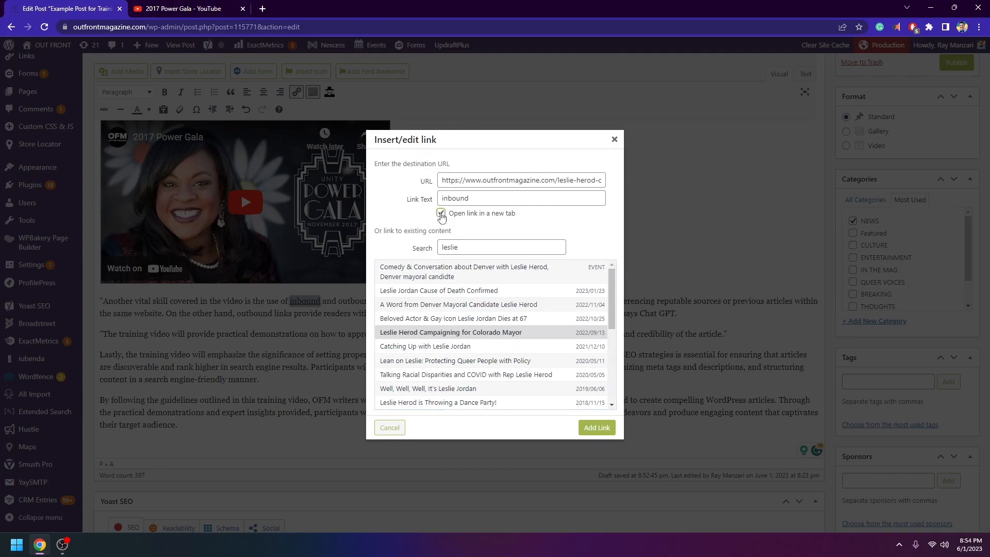
{"action": "left_click", "coordinate": [597, 428]}
{"action": "left_click", "coordinate": [435, 281]}
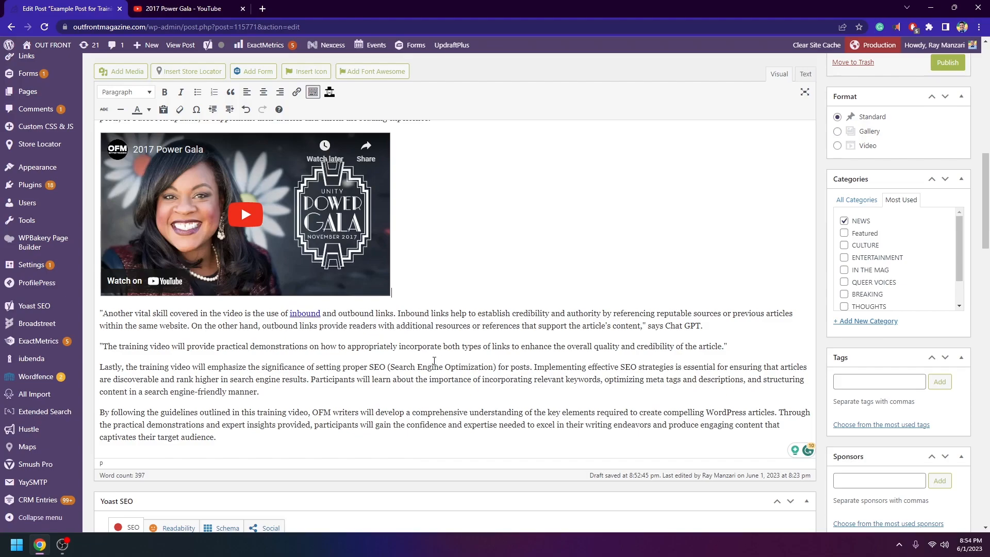
Test the "inbound" link by opening its target article, and close the article's browser tab.
{"action": "left_click", "coordinate": [303, 314]}
{"action": "left_click", "coordinate": [417, 289]}
{"action": "double_click", "coordinate": [306, 313]}
{"action": "left_click", "coordinate": [317, 333]}
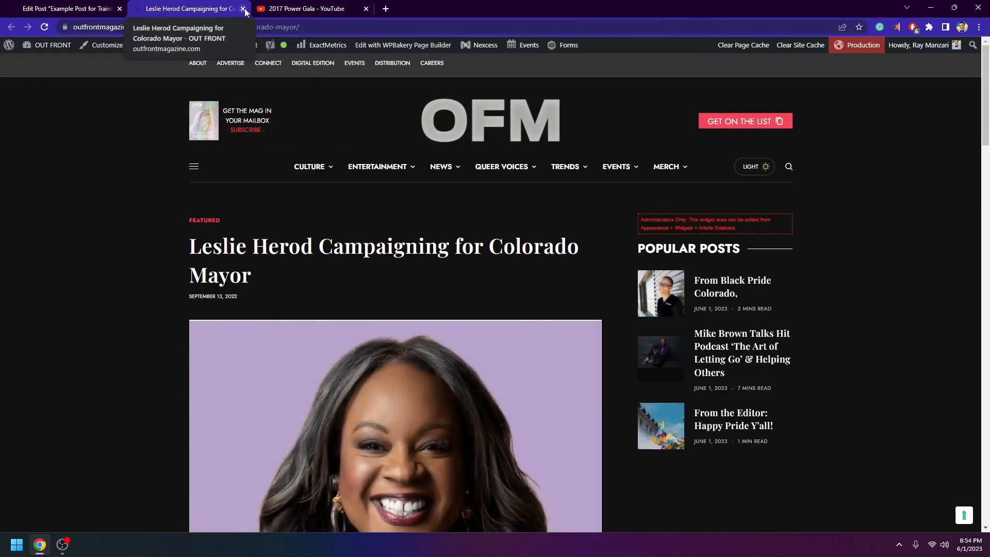
{"action": "left_click", "coordinate": [243, 8]}
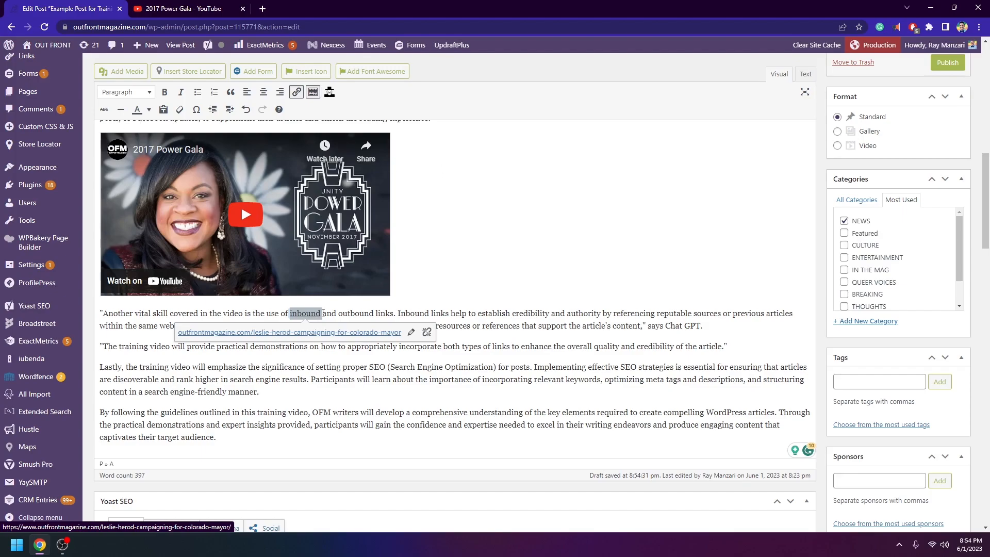
Change the text colour of the linked word "inbound" to magenta.
{"action": "left_click", "coordinate": [149, 112]}
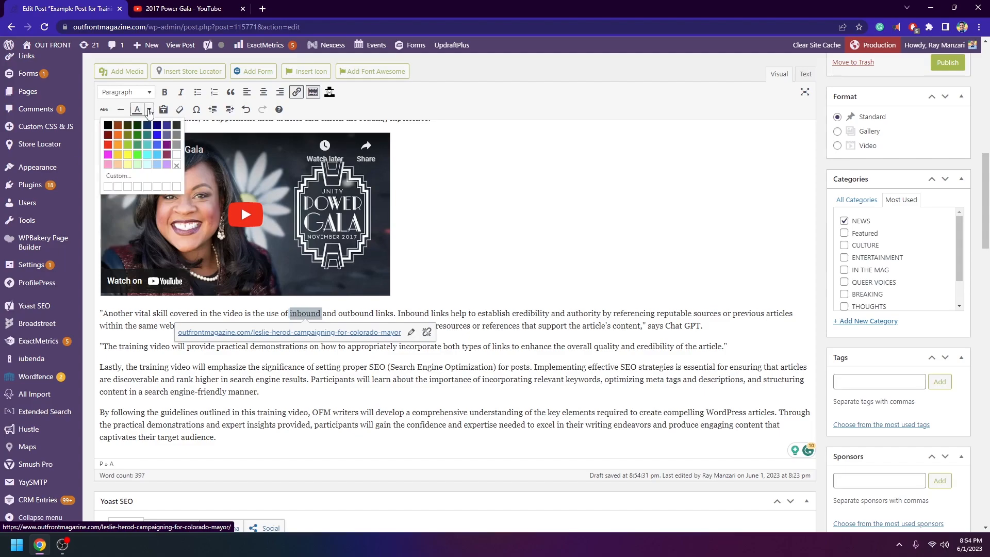
{"action": "left_click", "coordinate": [108, 154]}
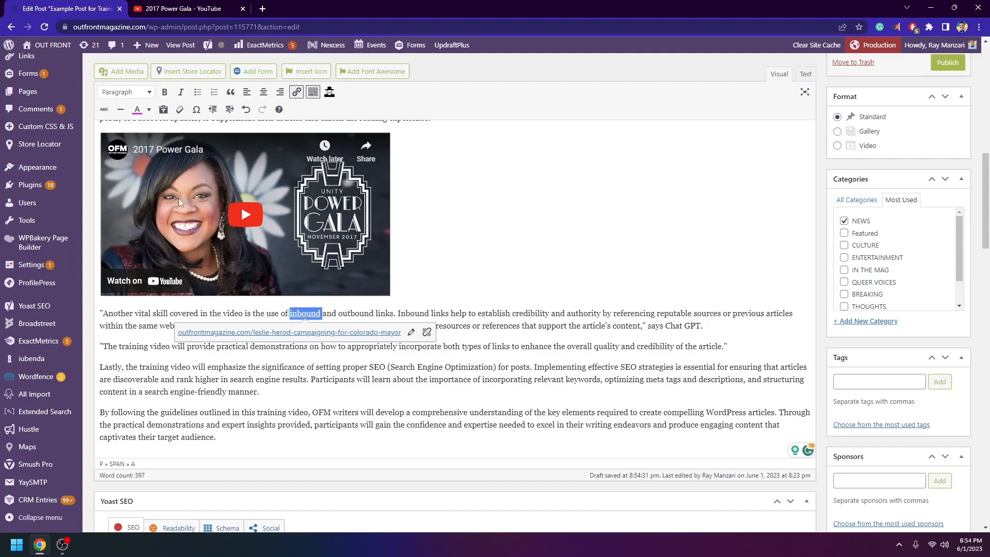
{"action": "left_click", "coordinate": [150, 110]}
{"action": "left_click", "coordinate": [108, 165]}
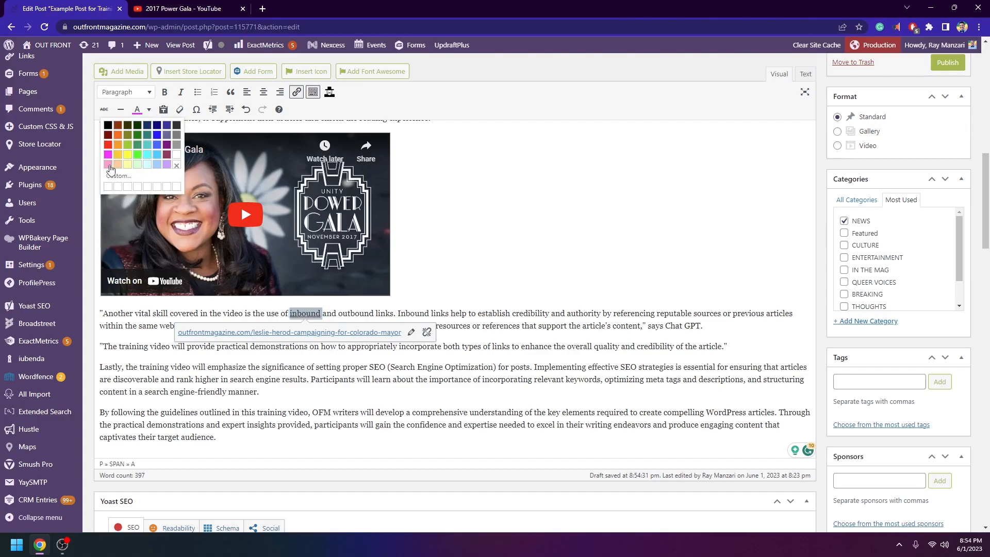
{"action": "left_click", "coordinate": [149, 111]}
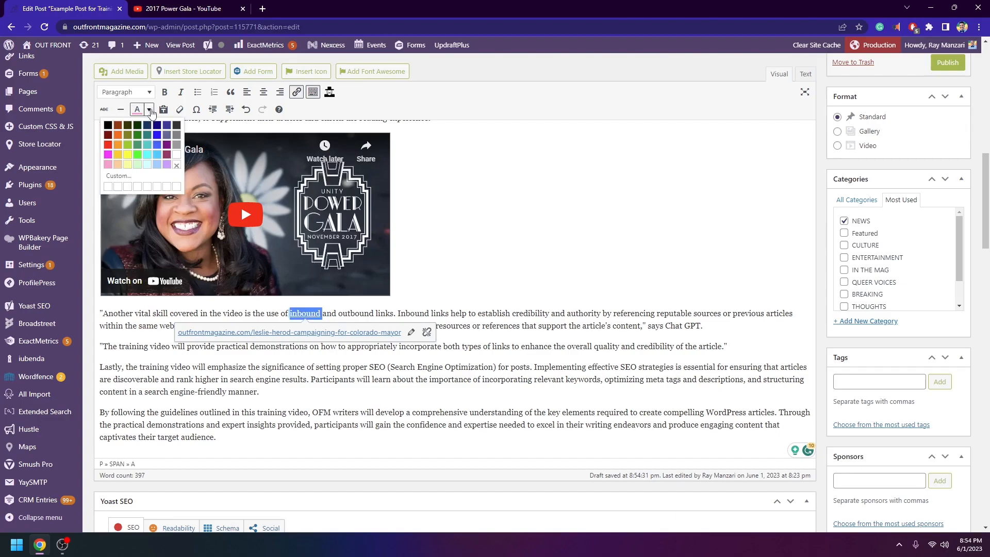
{"action": "left_click", "coordinate": [109, 156]}
{"action": "left_click", "coordinate": [386, 313]}
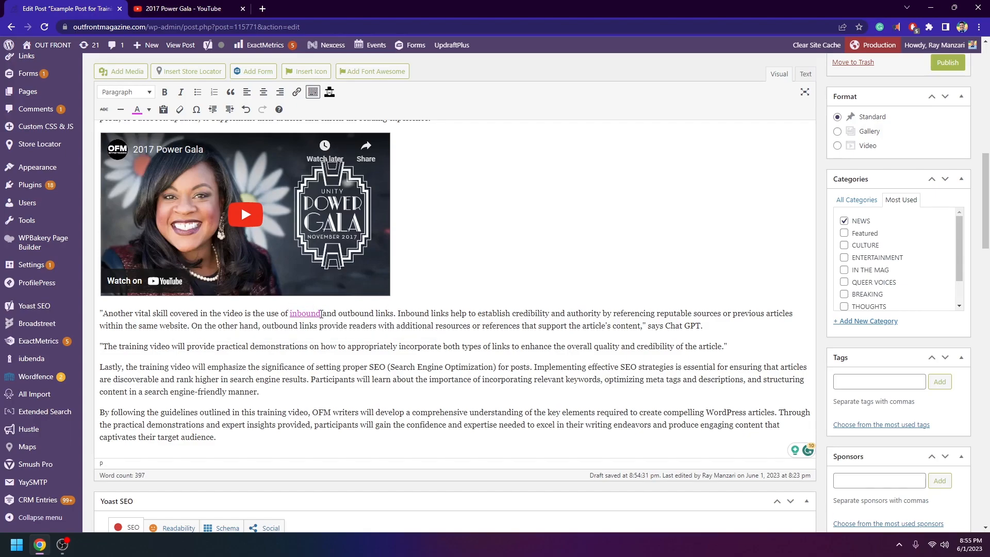
Link the phrase "outbound links" to the suggested Twitter profile URL, set to open in a new tab, and colour its text magenta.
{"action": "left_click_drag", "start_coordinate": [393, 314], "coordinate": [339, 312]}
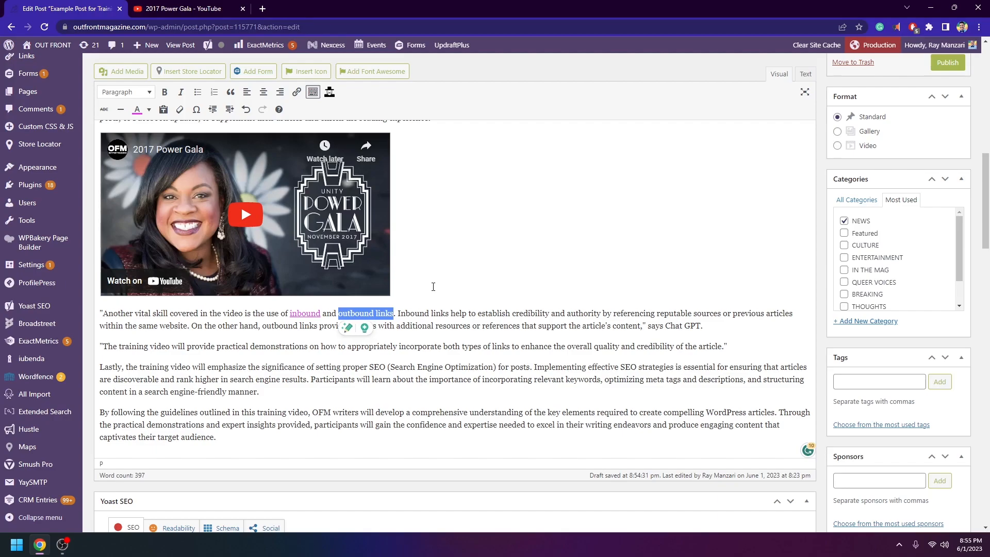
{"action": "left_click", "coordinate": [299, 96]}
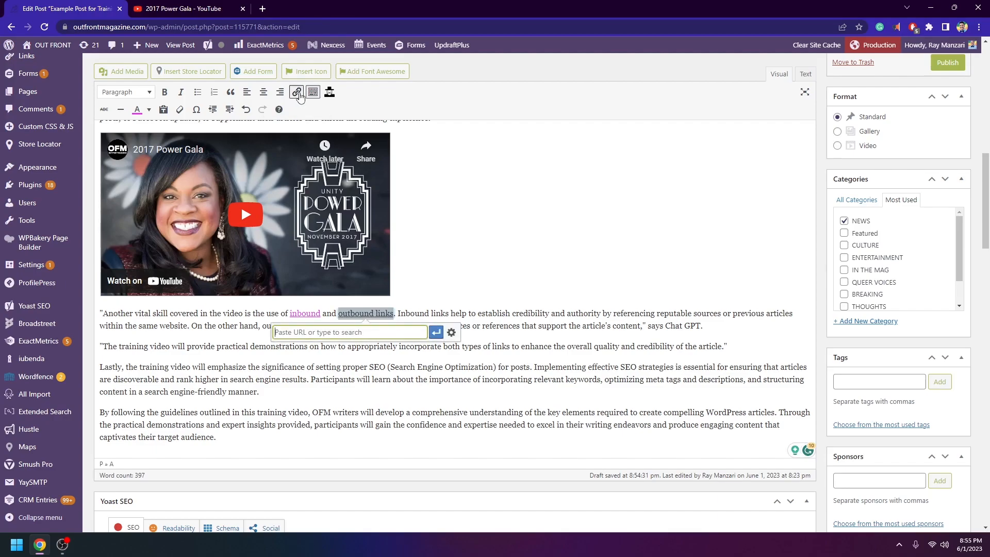
{"action": "left_click", "coordinate": [454, 338]}
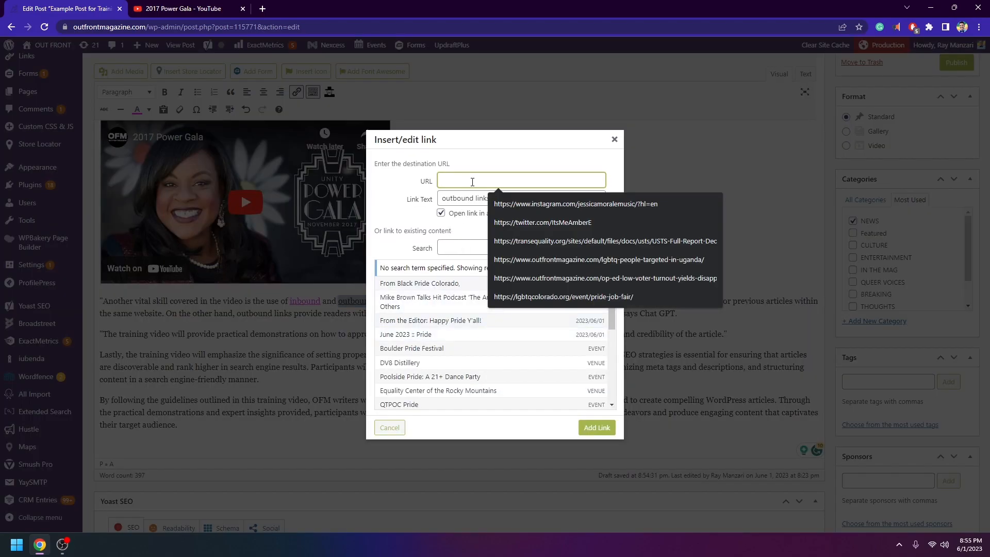
{"action": "left_click", "coordinate": [525, 223]}
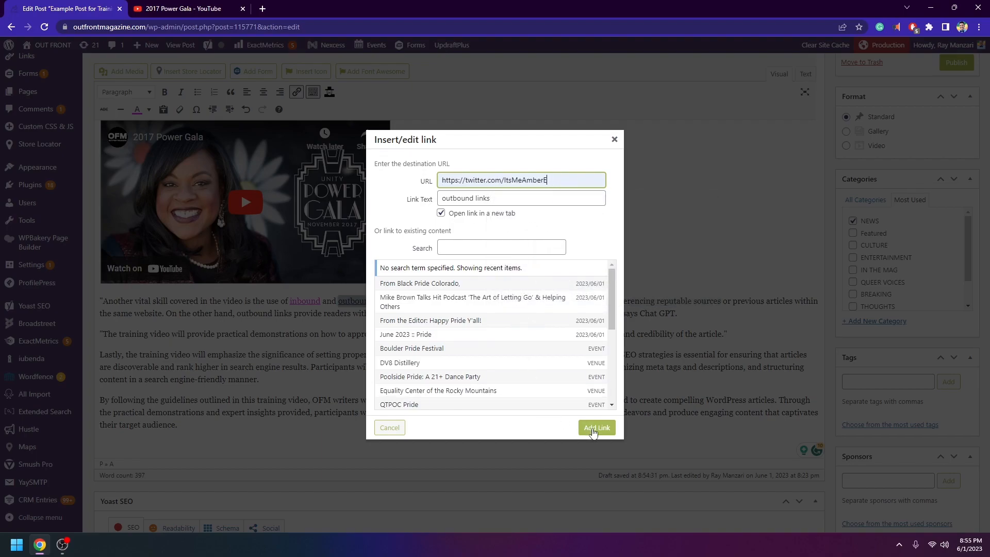
{"action": "left_click", "coordinate": [594, 430]}
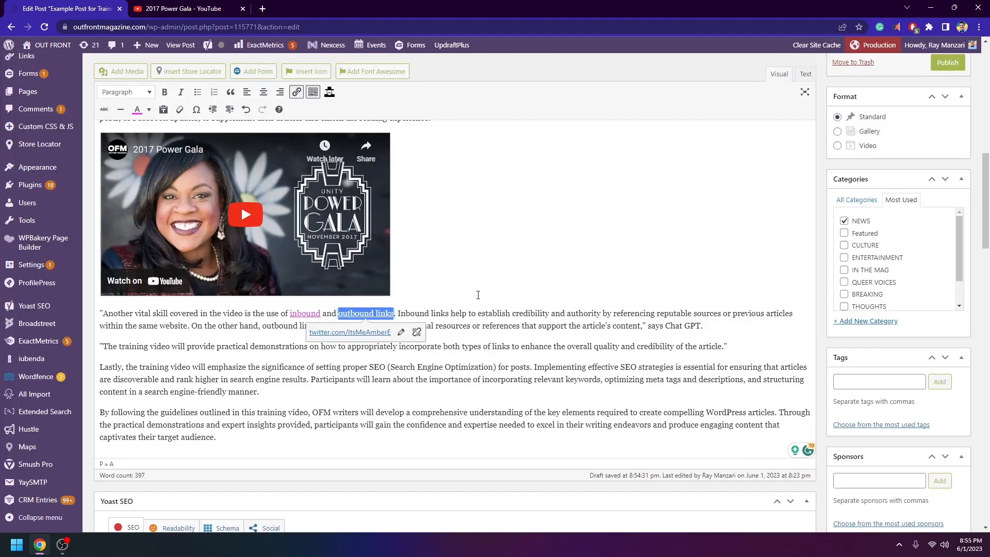
{"action": "left_click", "coordinate": [136, 111]}
{"action": "left_click", "coordinate": [406, 311]}
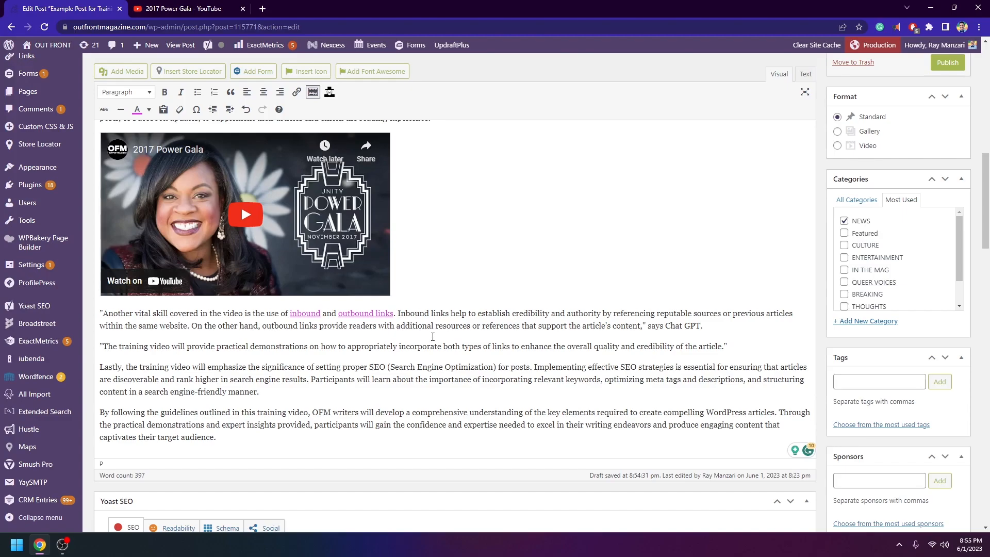
Review the post's inbound and outbound links together with its body text, in-text photo and embedded video.
{"action": "scroll", "coordinate": [433, 337], "scroll_direction": "down", "scroll_amount": 1}
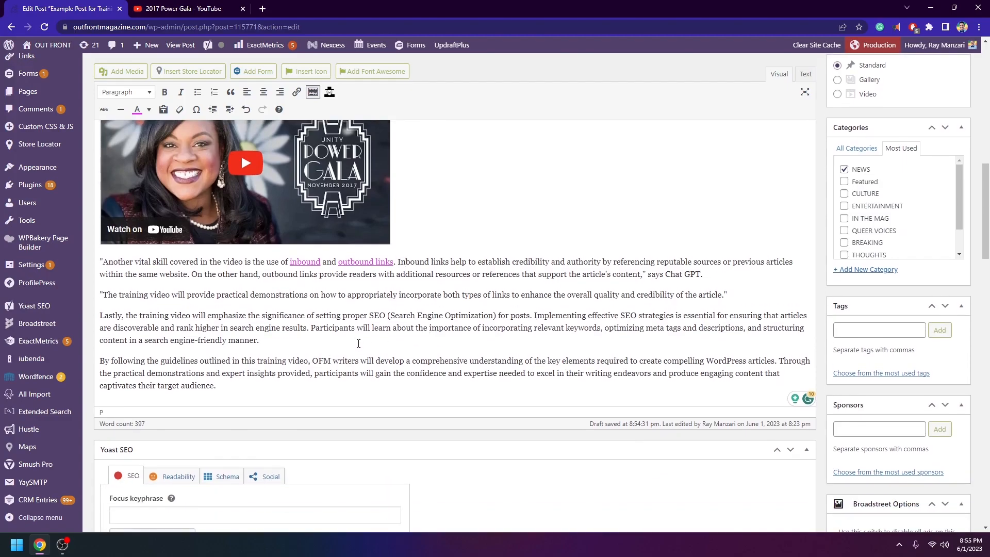
{"action": "scroll", "coordinate": [364, 328], "scroll_direction": "up", "scroll_amount": 2}
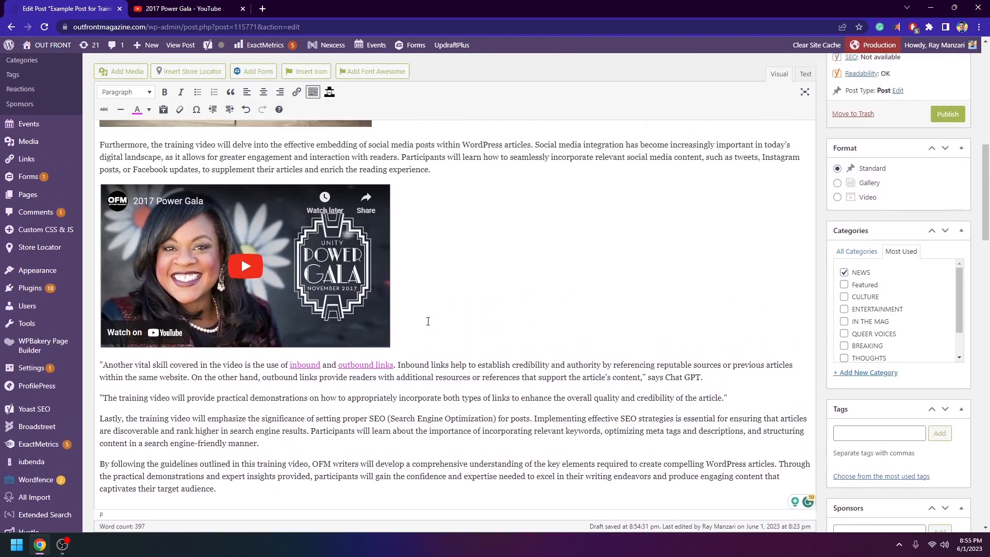
{"action": "scroll", "coordinate": [439, 307], "scroll_direction": "down", "scroll_amount": 3}
{"action": "scroll", "coordinate": [711, 247], "scroll_direction": "up", "scroll_amount": 1}
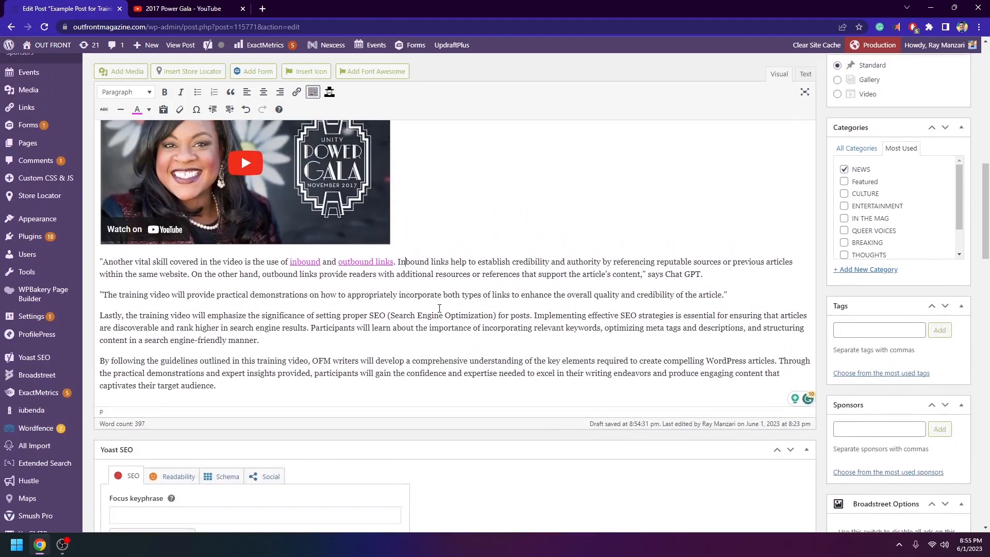
{"action": "left_click_drag", "start_coordinate": [395, 261], "coordinate": [297, 265]}
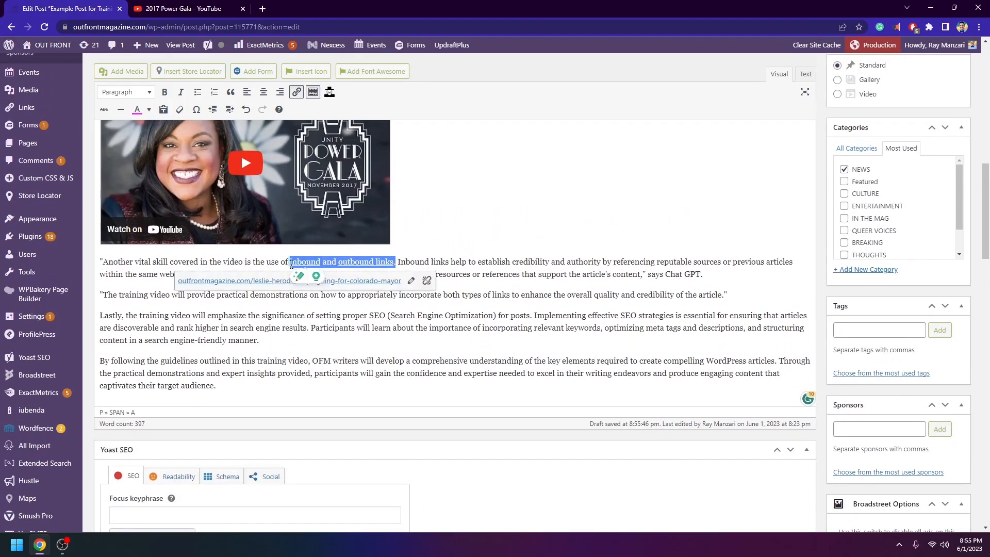
{"action": "left_click", "coordinate": [470, 329]}
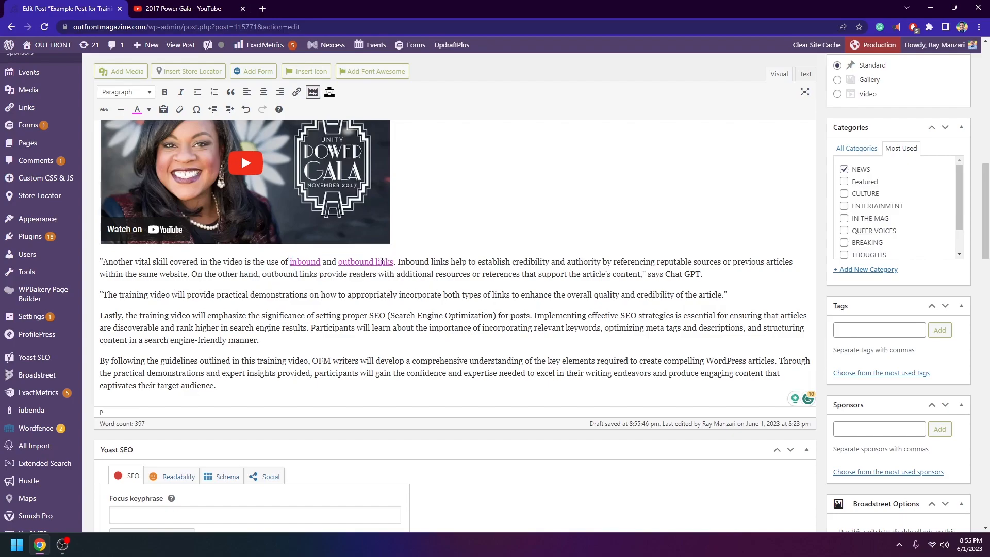
{"action": "scroll", "coordinate": [413, 264], "scroll_direction": "up", "scroll_amount": 6}
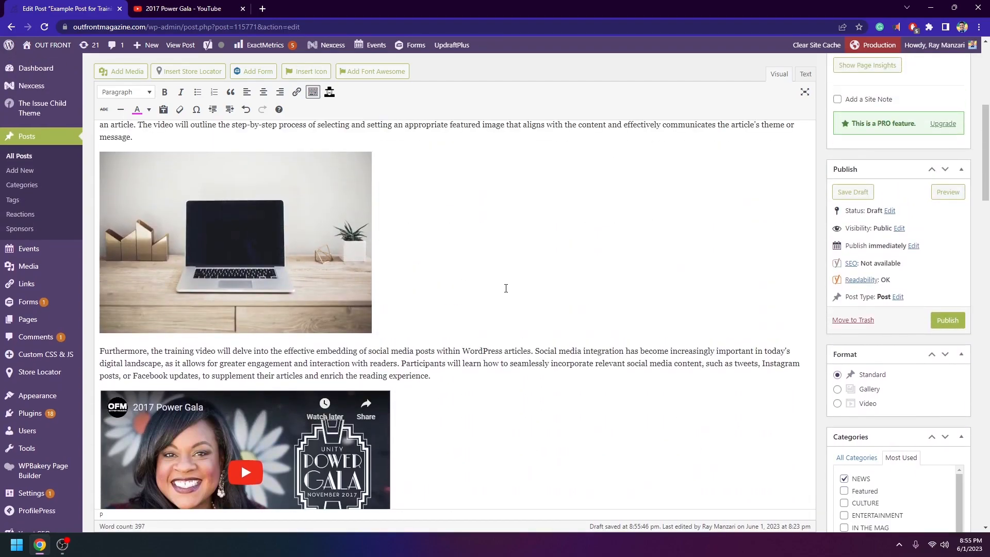
{"action": "scroll", "coordinate": [506, 289], "scroll_direction": "up", "scroll_amount": 3}
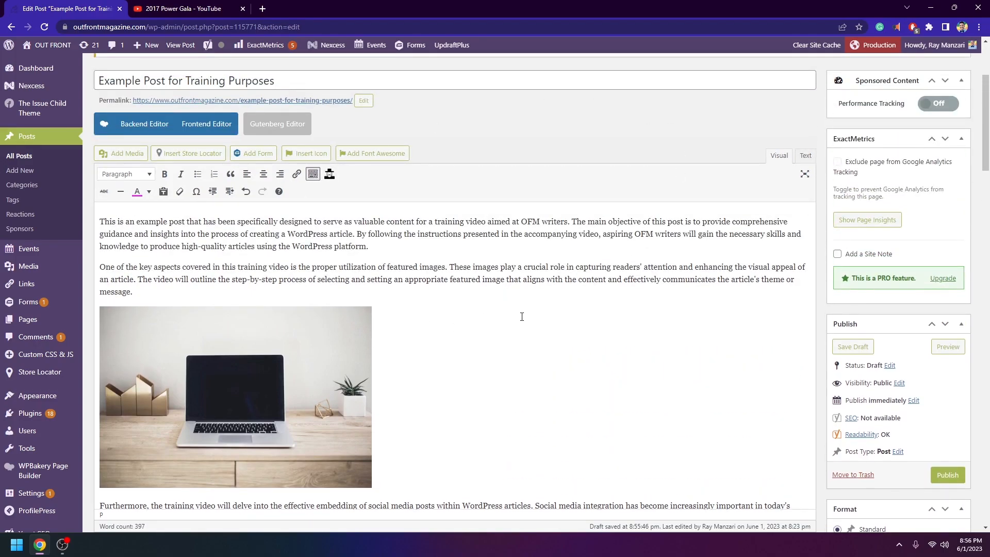
{"action": "scroll", "coordinate": [524, 309], "scroll_direction": "down", "scroll_amount": 3}
{"action": "scroll", "coordinate": [476, 231], "scroll_direction": "down", "scroll_amount": 4}
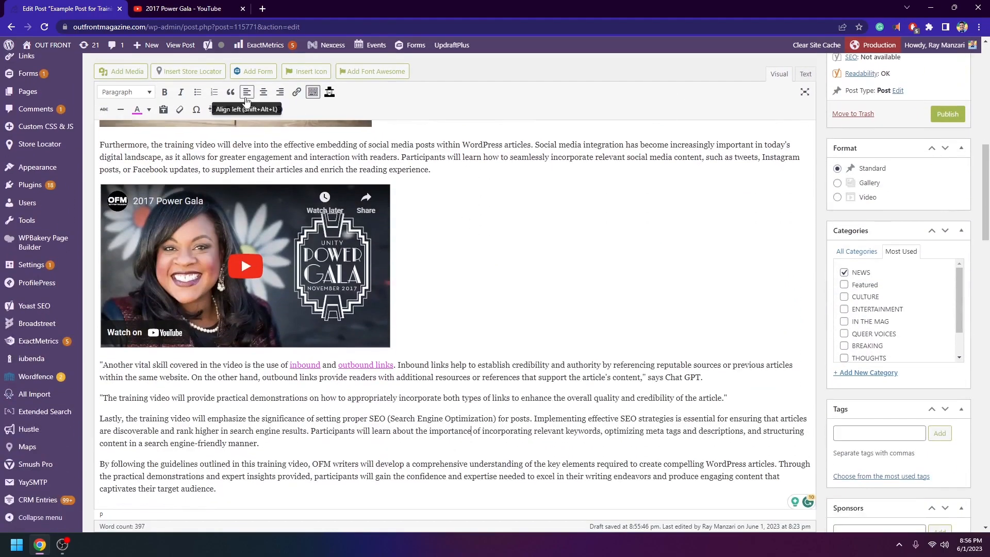
Locate the focus keyphrase field in the Yoast SEO section and examine the post title for a matching keyphrase.
{"action": "mouse_move", "coordinate": [223, 48]}
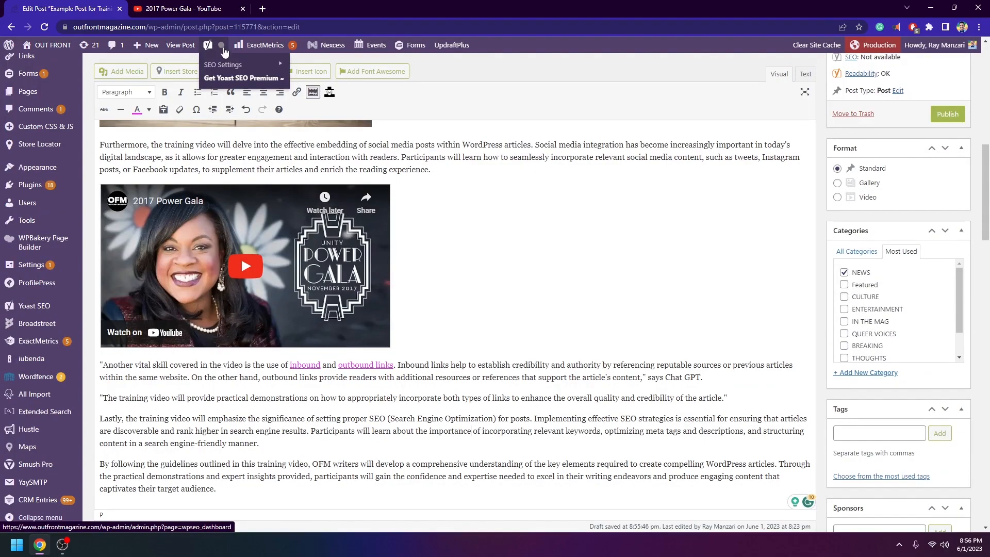
{"action": "scroll", "coordinate": [420, 227], "scroll_direction": "down", "scroll_amount": 6}
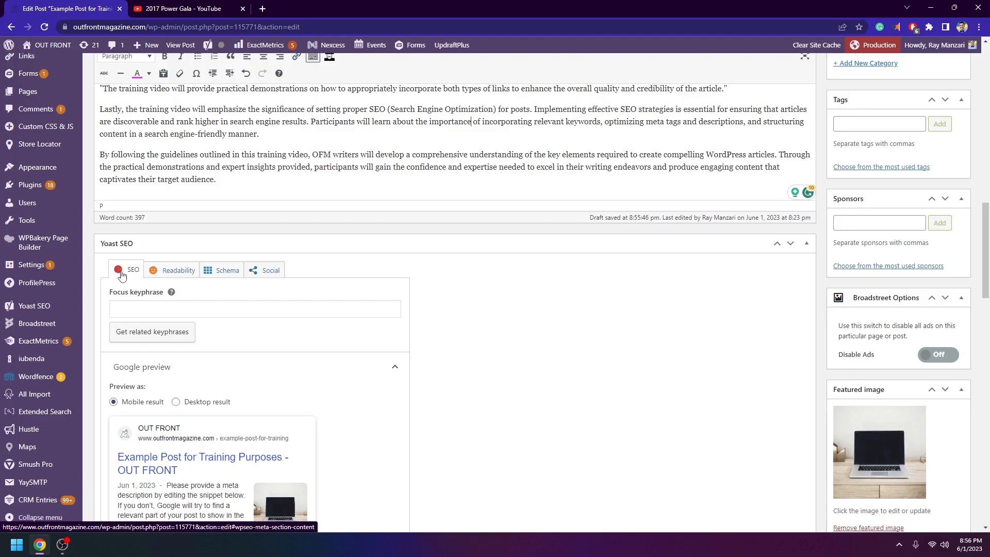
{"action": "left_click", "coordinate": [162, 310]}
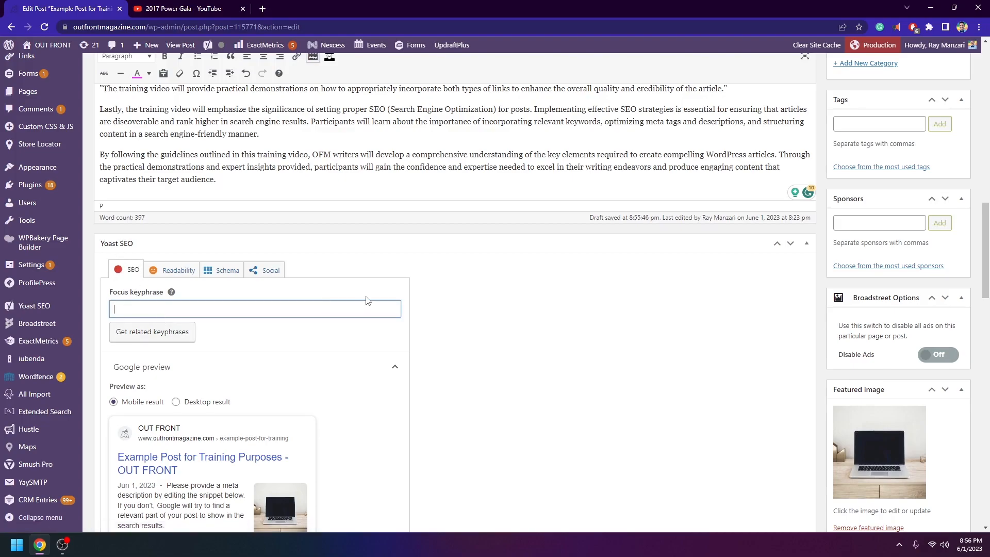
{"action": "scroll", "coordinate": [368, 297], "scroll_direction": "up", "scroll_amount": 3}
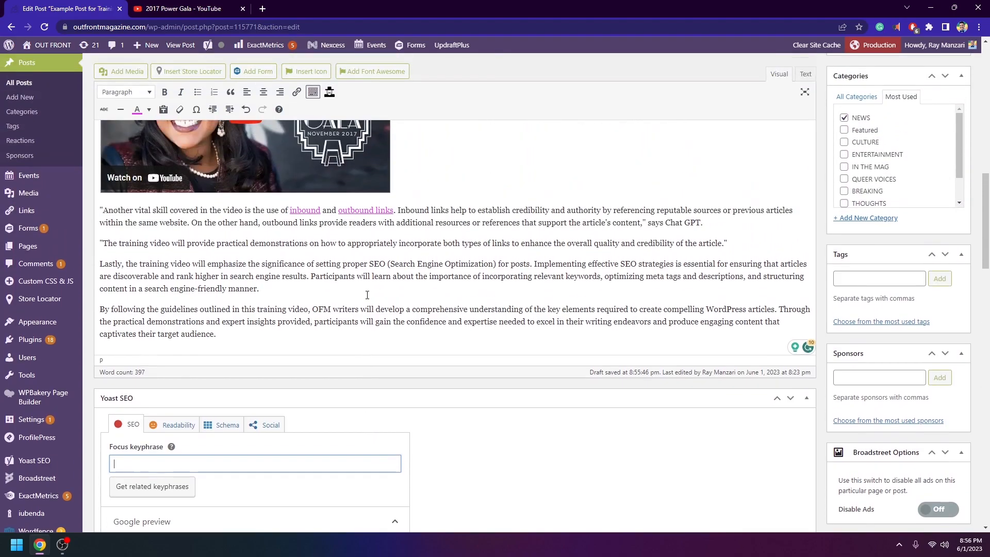
{"action": "scroll", "coordinate": [368, 295], "scroll_direction": "up", "scroll_amount": 9}
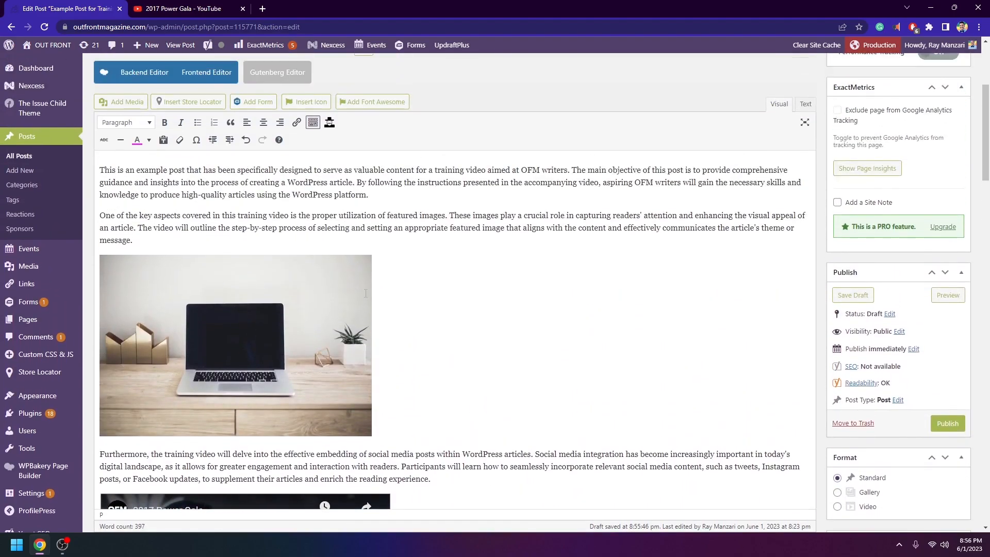
{"action": "scroll", "coordinate": [363, 293], "scroll_direction": "up", "scroll_amount": 2}
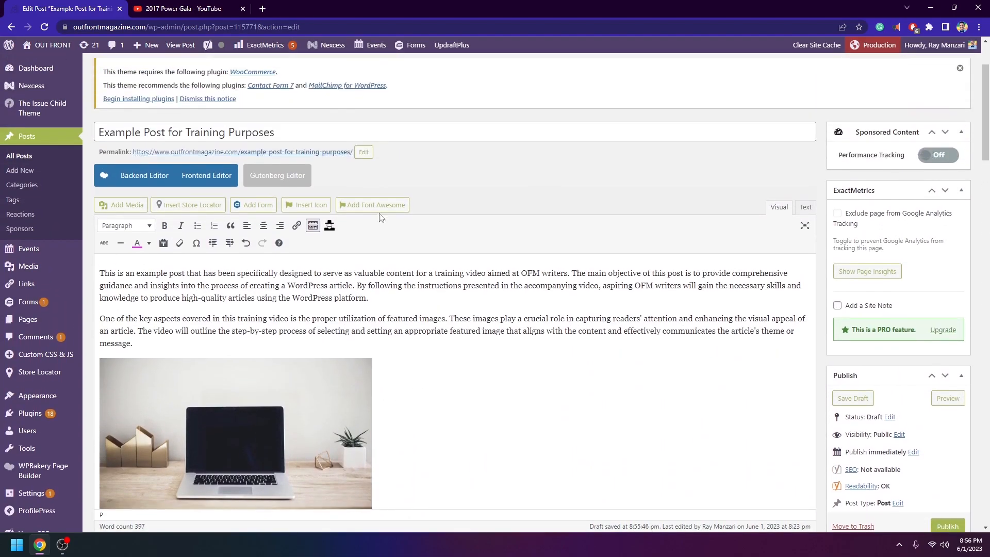
{"action": "left_click_drag", "start_coordinate": [329, 129], "coordinate": [59, 137]}
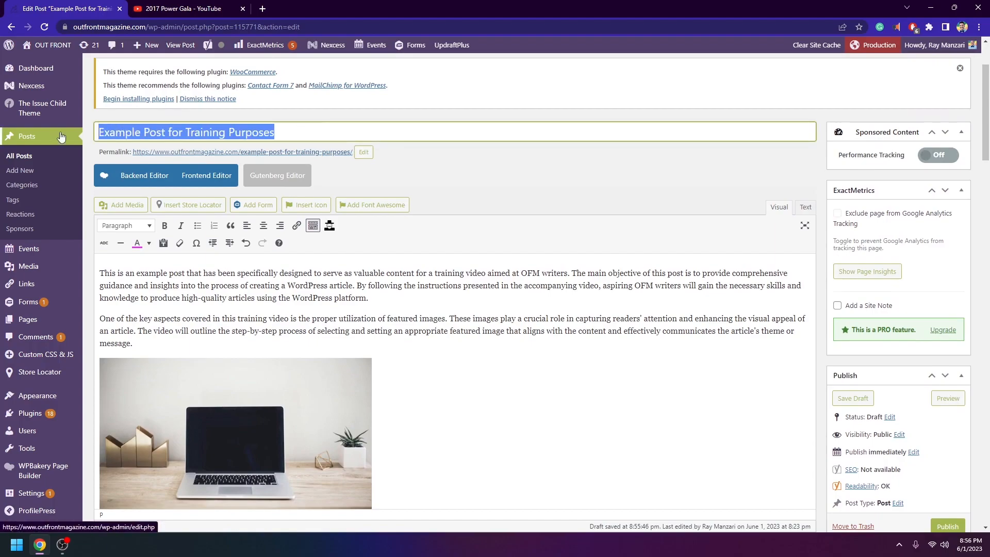
{"action": "left_click", "coordinate": [422, 304]}
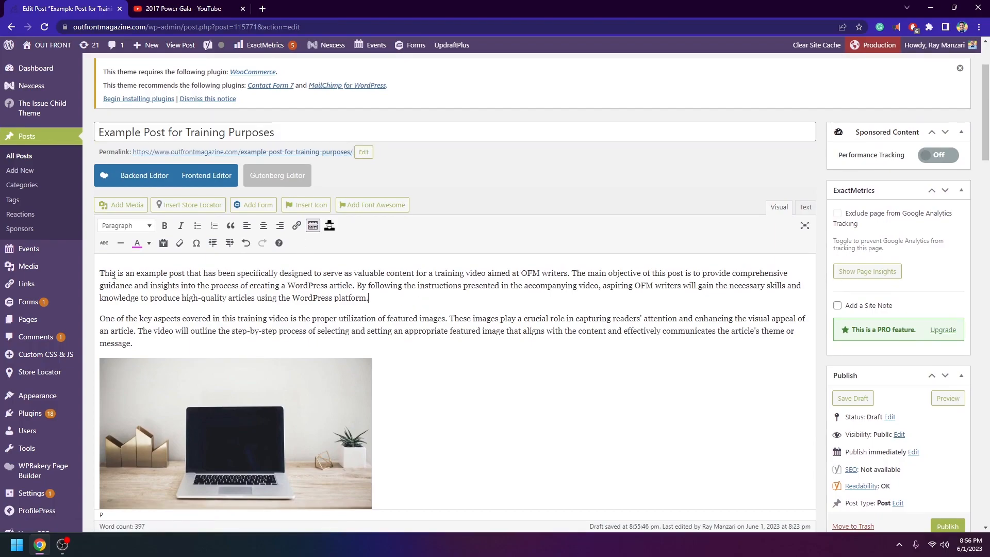
Read through the post from title to closing paragraphs for a recurring word suited as focus keyphrase.
{"action": "scroll", "coordinate": [484, 375], "scroll_direction": "down", "scroll_amount": 9}
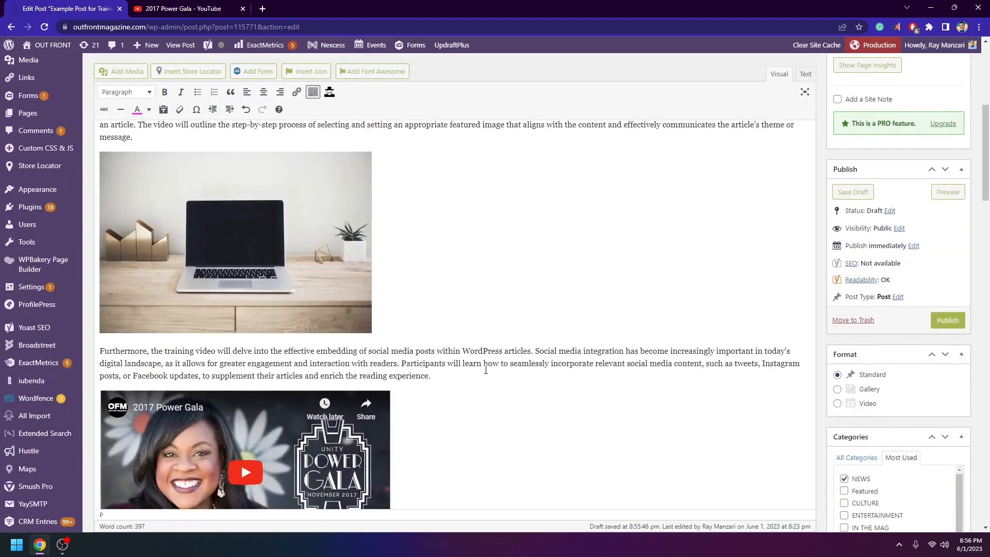
{"action": "scroll", "coordinate": [487, 370], "scroll_direction": "up", "scroll_amount": 6}
{"action": "scroll", "coordinate": [487, 370], "scroll_direction": "up", "scroll_amount": 4}
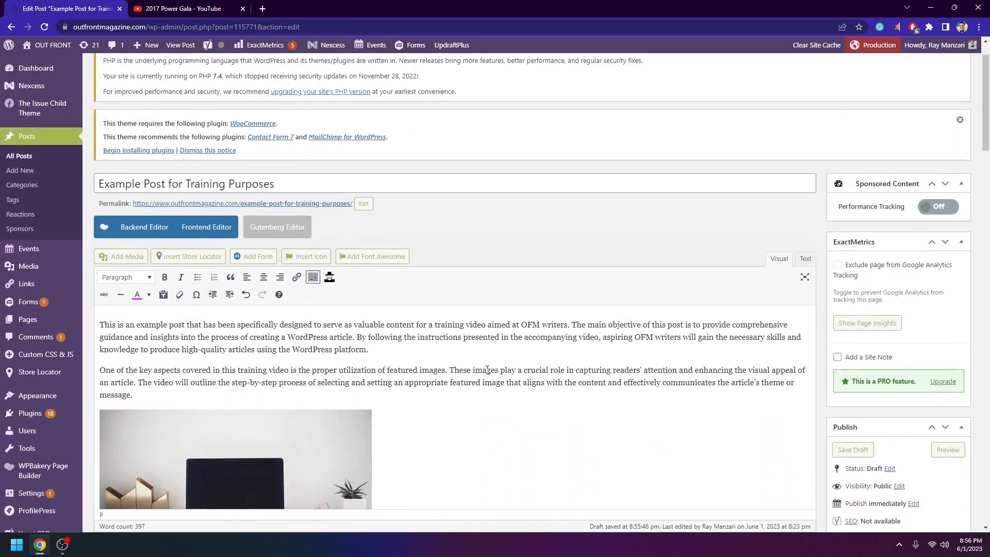
{"action": "scroll", "coordinate": [487, 370], "scroll_direction": "down", "scroll_amount": 7}
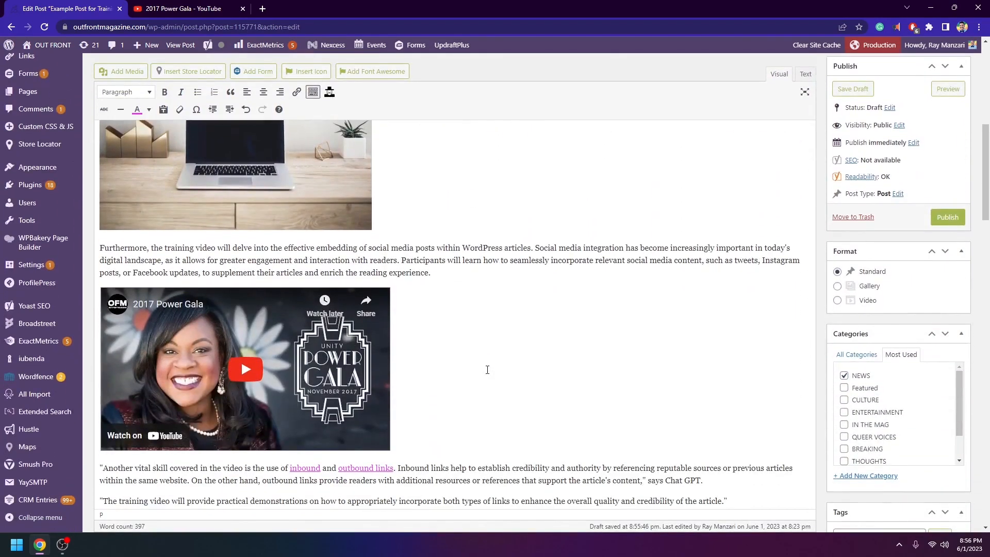
{"action": "scroll", "coordinate": [487, 370], "scroll_direction": "down", "scroll_amount": 3}
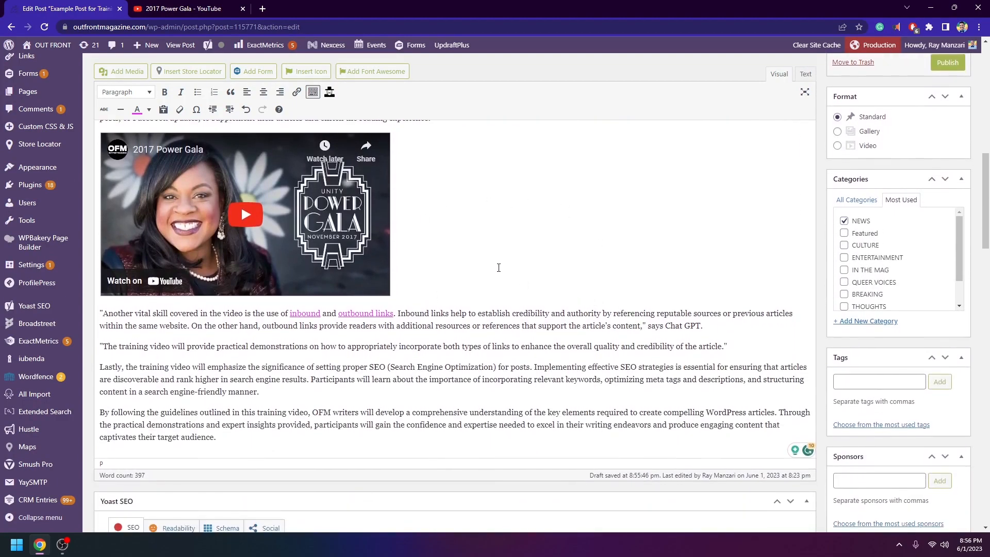
{"action": "scroll", "coordinate": [500, 268], "scroll_direction": "up", "scroll_amount": 10}
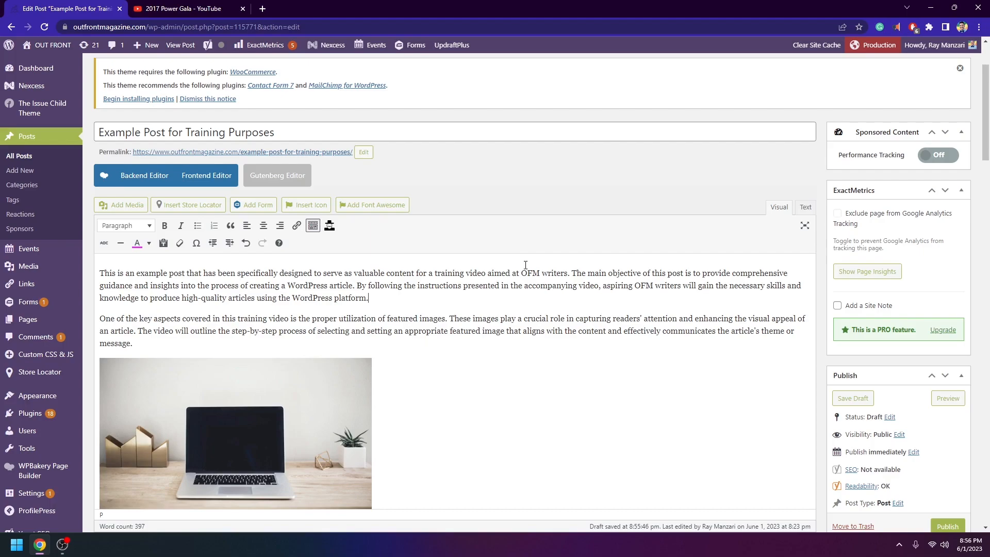
{"action": "scroll", "coordinate": [526, 265], "scroll_direction": "down", "scroll_amount": 5}
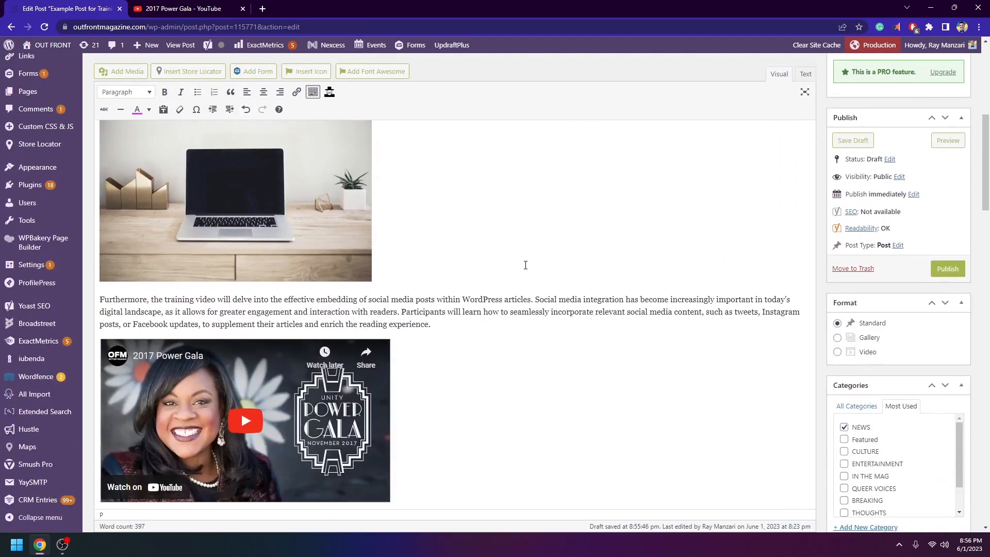
{"action": "scroll", "coordinate": [526, 264], "scroll_direction": "down", "scroll_amount": 3}
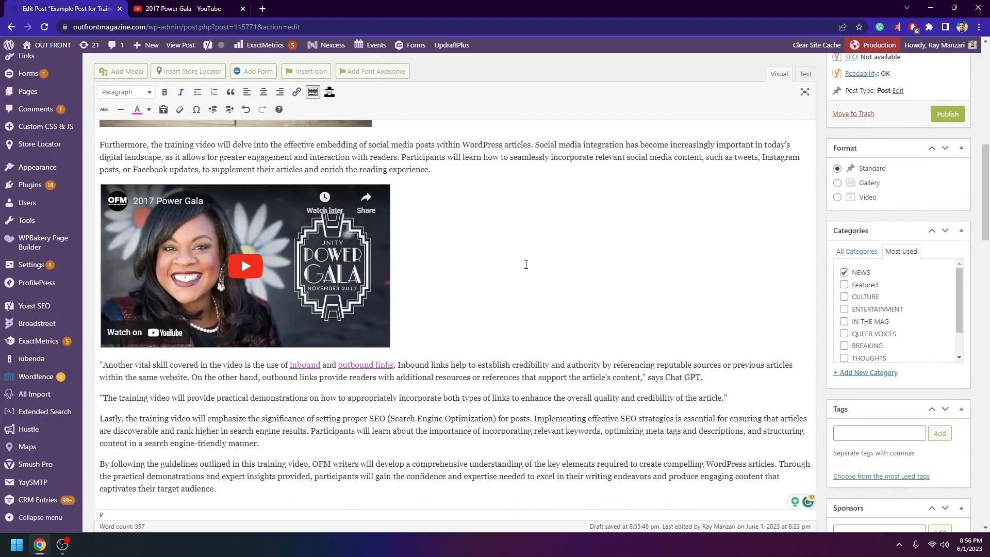
{"action": "scroll", "coordinate": [526, 265], "scroll_direction": "down", "scroll_amount": 1}
{"action": "scroll", "coordinate": [526, 265], "scroll_direction": "down", "scroll_amount": 1}
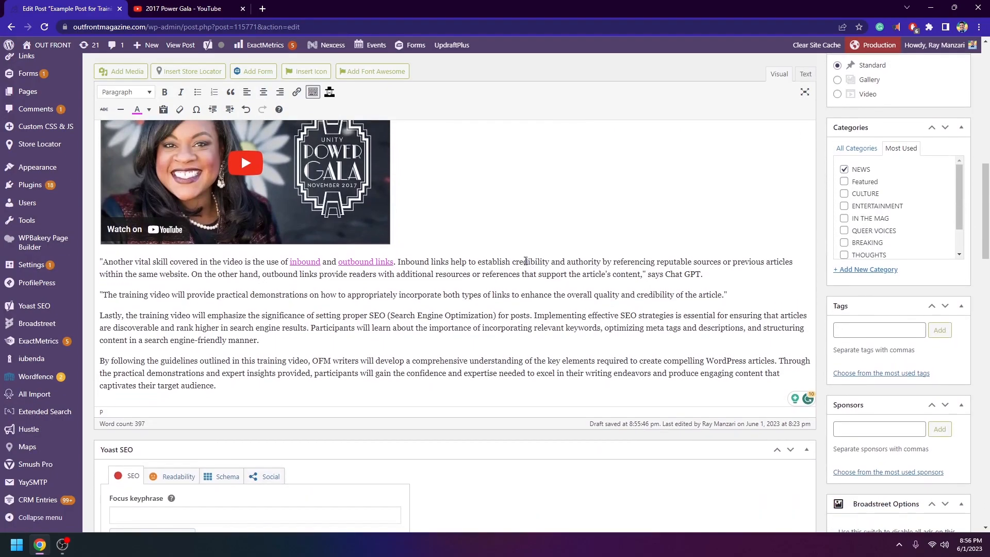
Set the post's Yoast SEO focus keyphrase to "training".
{"action": "scroll", "coordinate": [515, 255], "scroll_direction": "down", "scroll_amount": 4}
{"action": "left_click", "coordinate": [348, 310]}
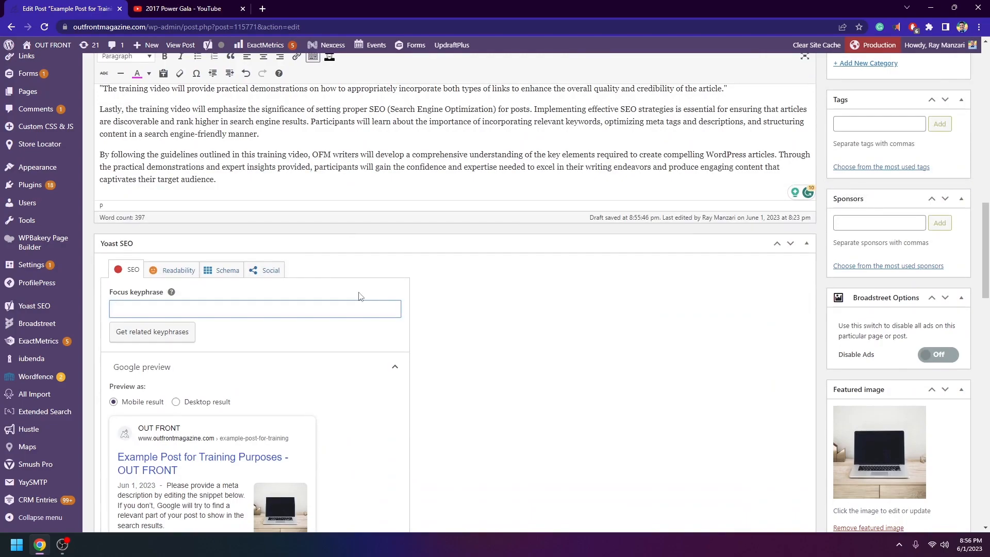
{"action": "type", "text": "trainingn"}
Check the Yoast SEO section's Google preview, SEO title, slug and meta description against the post content.
{"action": "scroll", "coordinate": [505, 348], "scroll_direction": "down", "scroll_amount": 1}
{"action": "scroll", "coordinate": [504, 346], "scroll_direction": "up", "scroll_amount": 3}
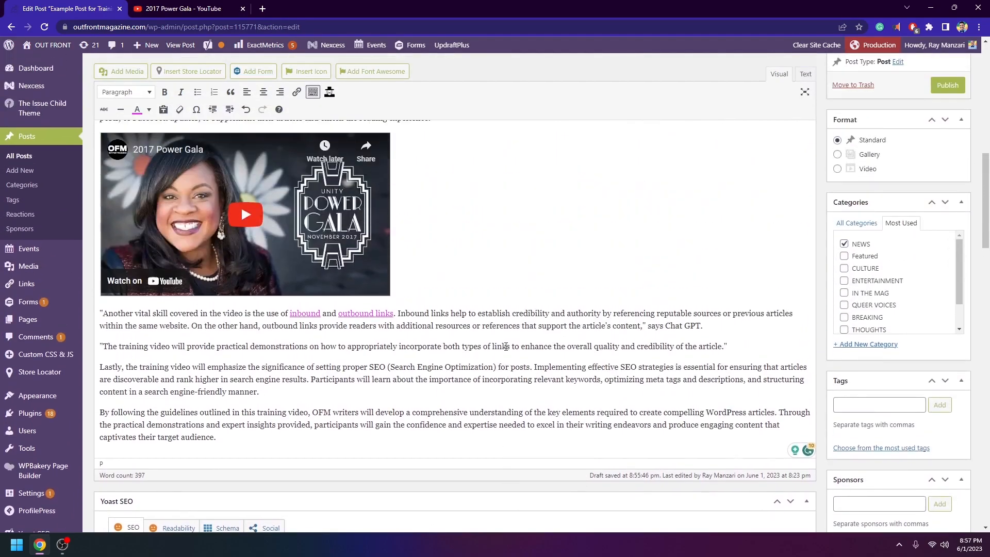
{"action": "scroll", "coordinate": [488, 336], "scroll_direction": "down", "scroll_amount": 10}
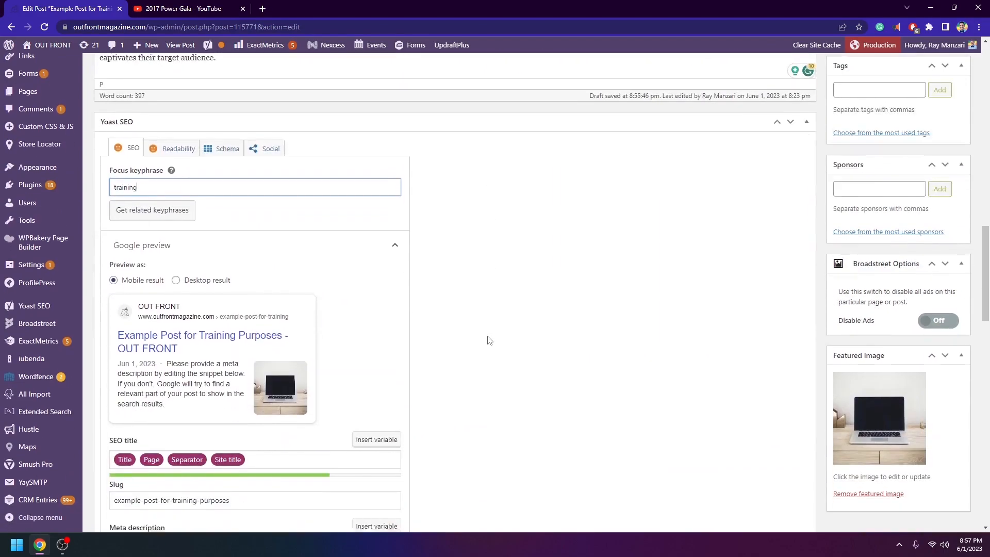
{"action": "left_click_drag", "start_coordinate": [177, 393], "coordinate": [101, 388]}
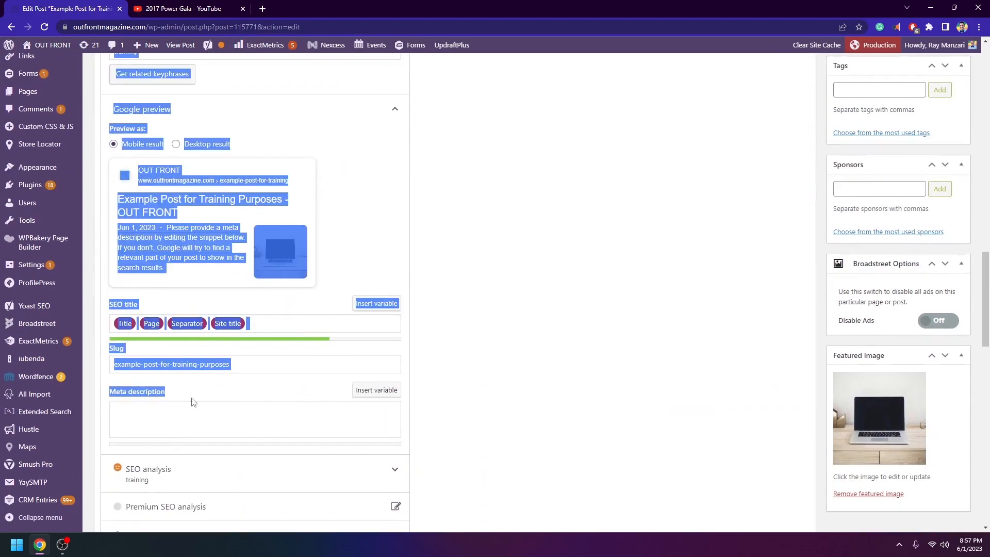
{"action": "left_click", "coordinate": [202, 398]}
{"action": "scroll", "coordinate": [531, 450], "scroll_direction": "up", "scroll_amount": 9}
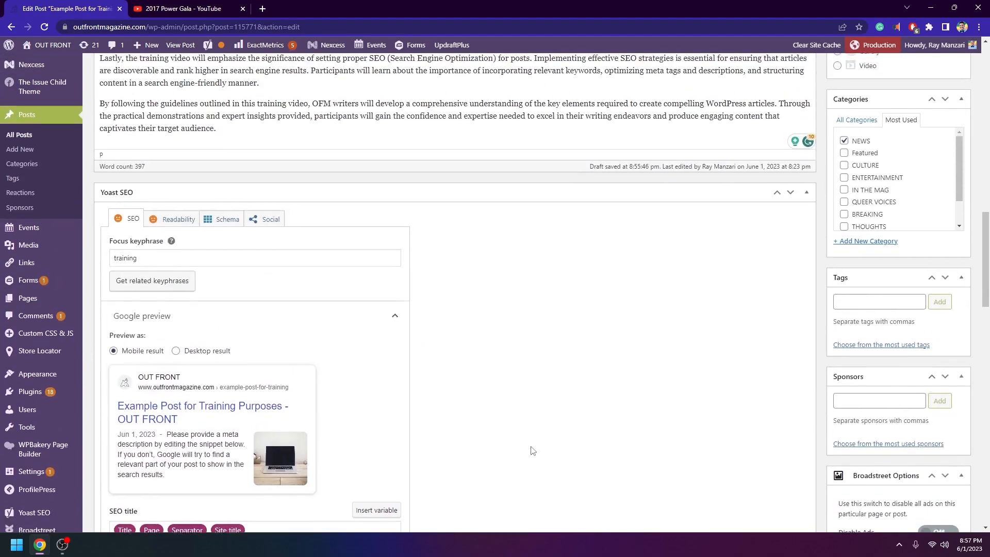
Copy the post's opening sentence, which contains the focus keyphrase, into the Yoast SEO meta description.
{"action": "scroll", "coordinate": [529, 449], "scroll_direction": "down", "scroll_amount": 7}
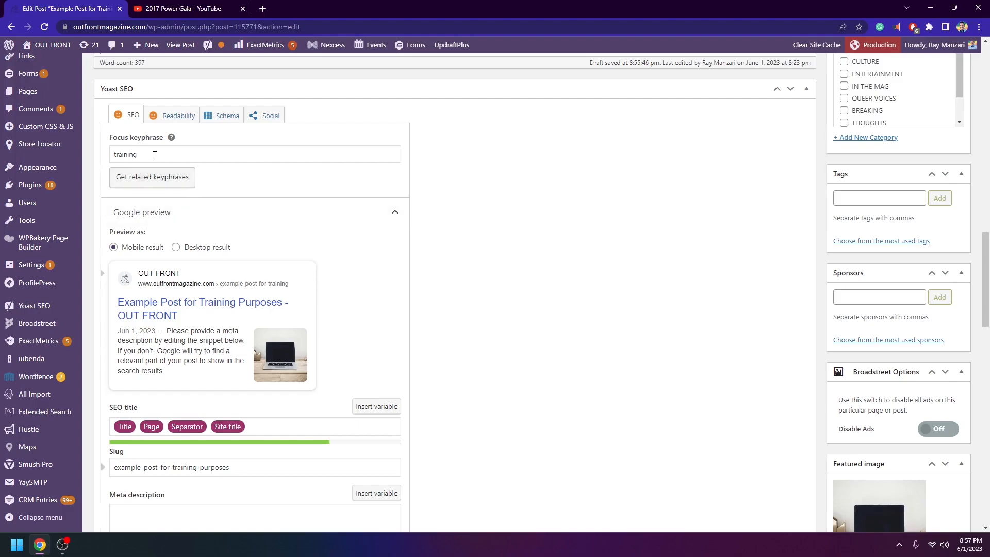
{"action": "left_click_drag", "start_coordinate": [153, 155], "coordinate": [101, 157]}
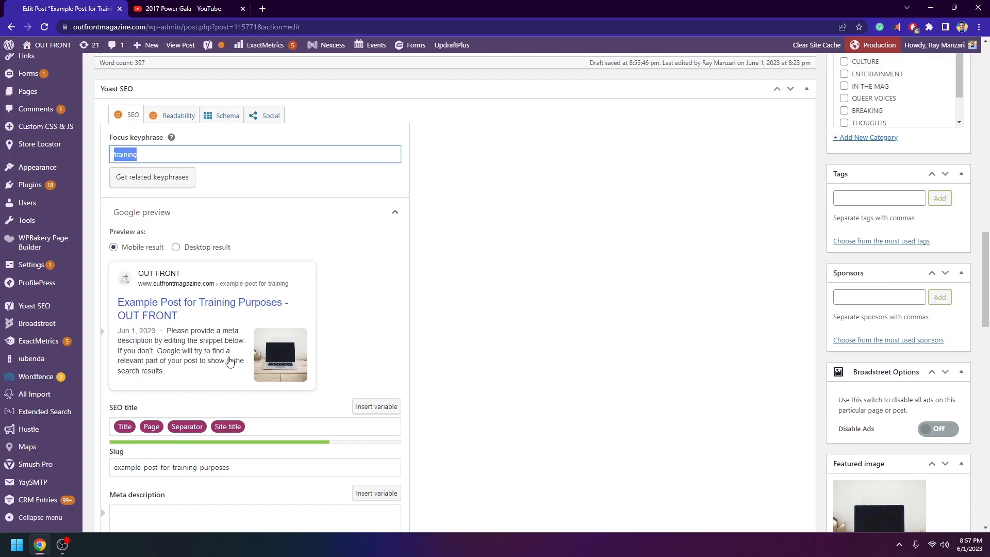
{"action": "scroll", "coordinate": [422, 357], "scroll_direction": "up", "scroll_amount": 7}
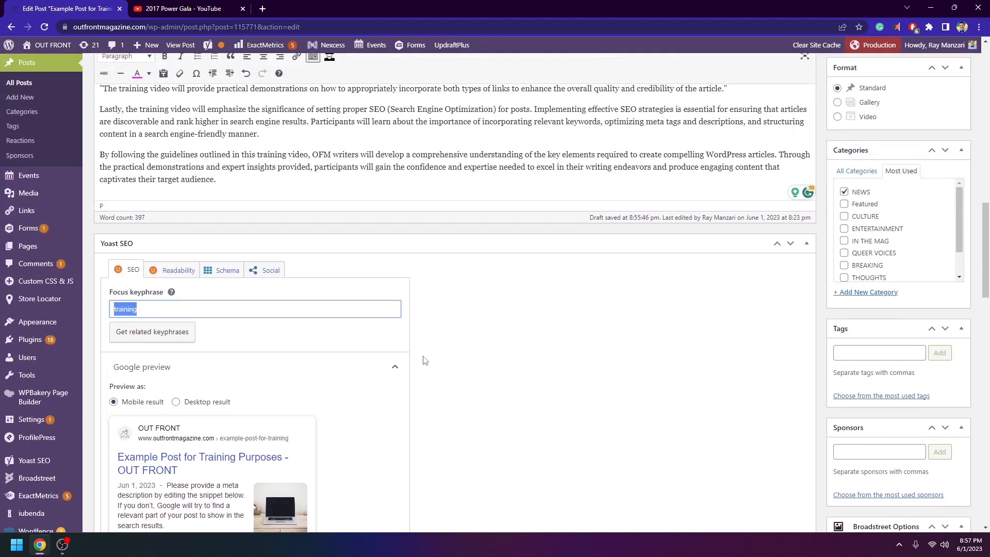
{"action": "scroll", "coordinate": [424, 357], "scroll_direction": "up", "scroll_amount": 10}
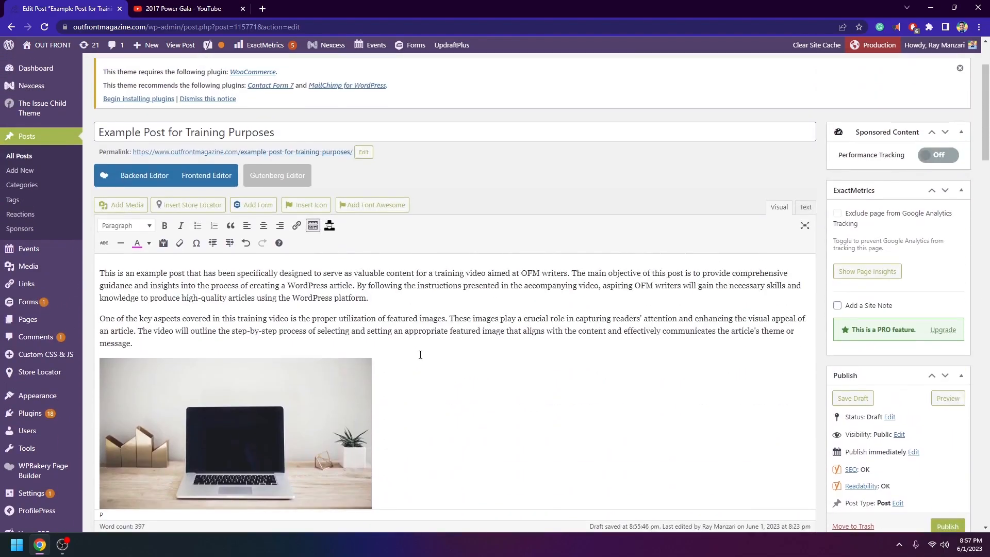
{"action": "left_click_drag", "start_coordinate": [573, 272], "coordinate": [99, 273]}
{"action": "right_click", "coordinate": [181, 279]}
{"action": "left_click", "coordinate": [228, 317]}
{"action": "scroll", "coordinate": [323, 350], "scroll_direction": "down", "scroll_amount": 18}
{"action": "scroll", "coordinate": [323, 351], "scroll_direction": "down", "scroll_amount": 5}
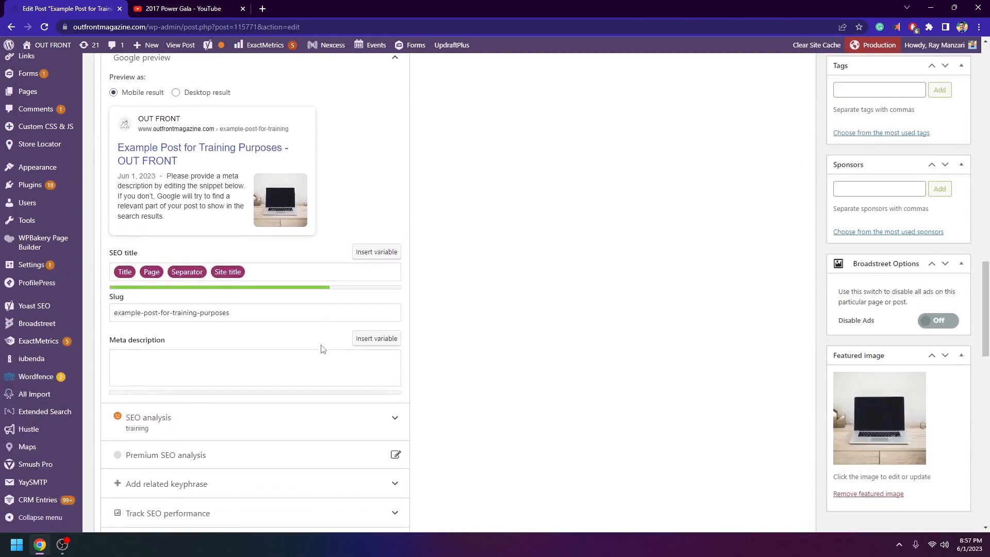
{"action": "right_click", "coordinate": [237, 367]}
{"action": "left_click", "coordinate": [262, 248]}
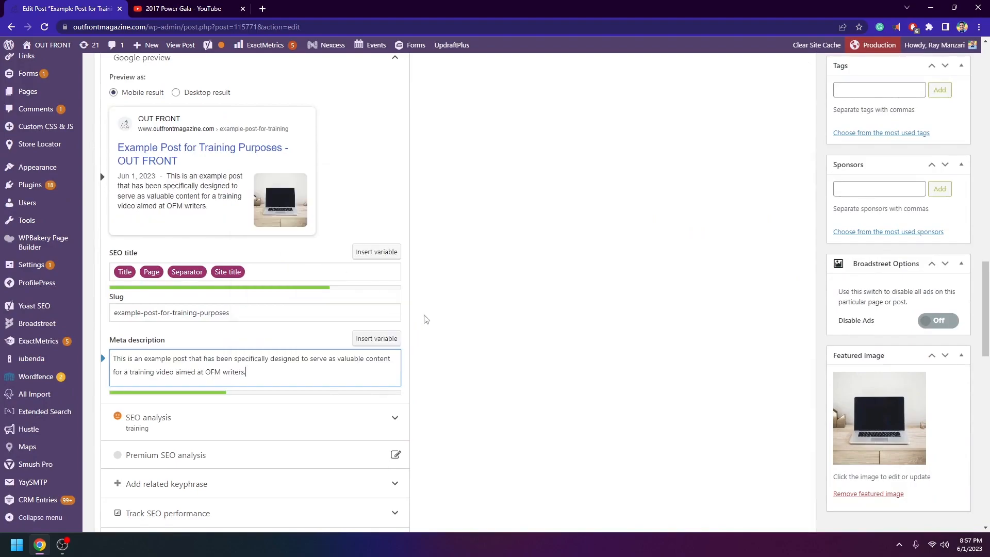
Show all post categories and look through the full list from NEWS to HISTORY.
{"action": "scroll", "coordinate": [450, 351], "scroll_direction": "up", "scroll_amount": 3}
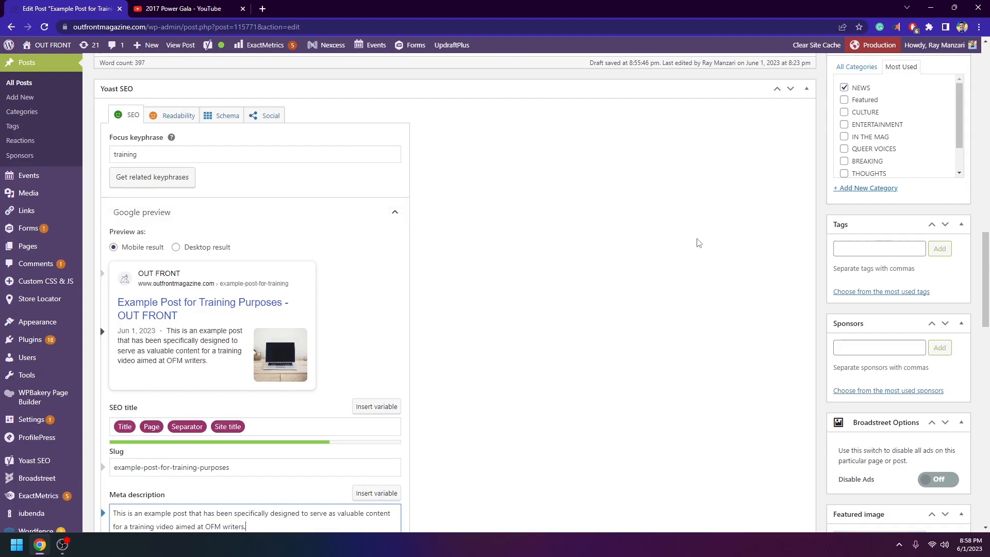
{"action": "scroll", "coordinate": [696, 243], "scroll_direction": "up", "scroll_amount": 4}
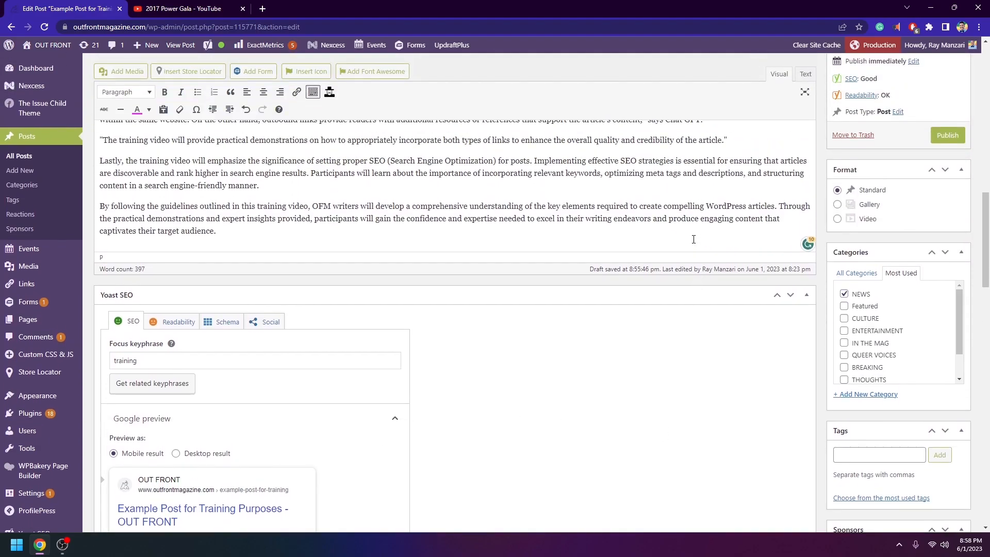
{"action": "scroll", "coordinate": [693, 239], "scroll_direction": "down", "scroll_amount": 2}
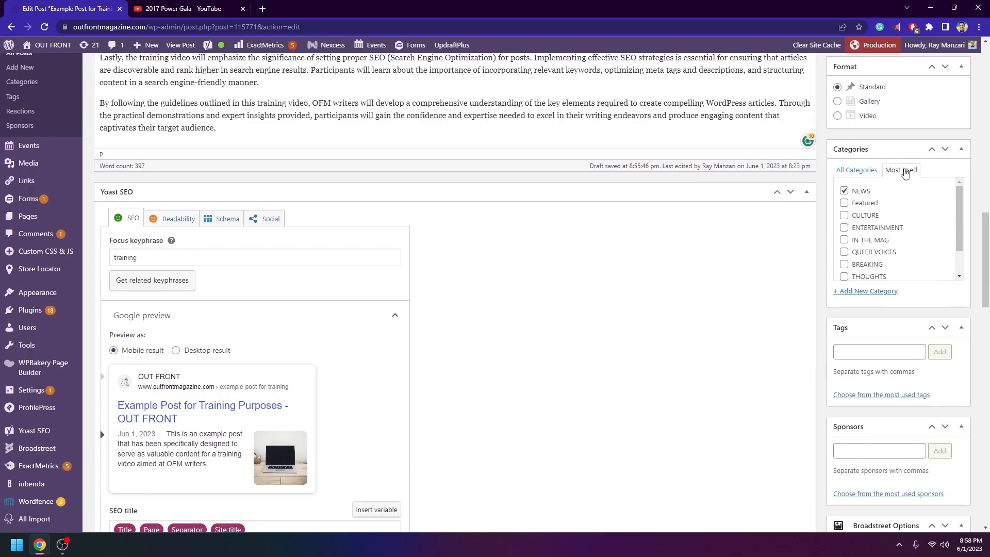
{"action": "left_click", "coordinate": [870, 171]}
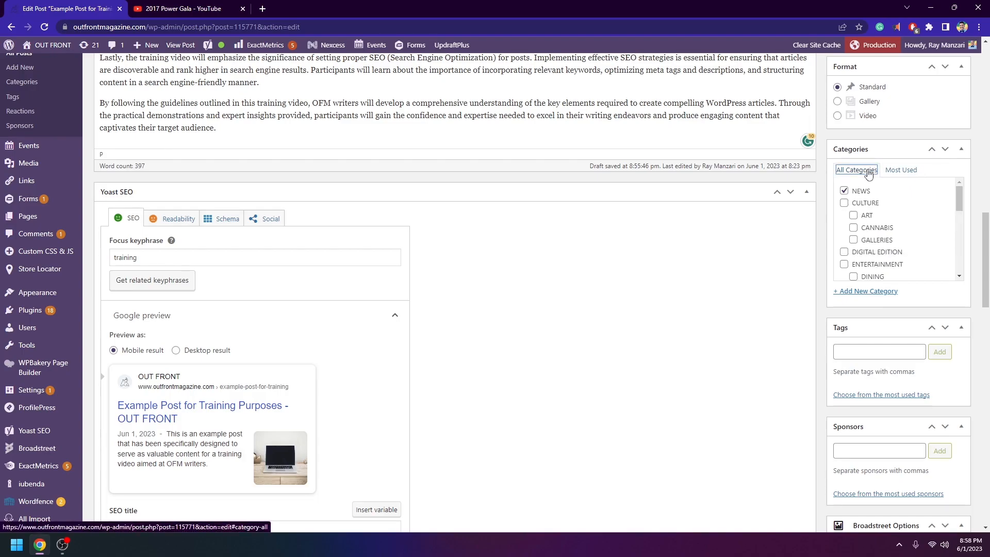
{"action": "scroll", "coordinate": [846, 248], "scroll_direction": "down", "scroll_amount": 3}
{"action": "scroll", "coordinate": [845, 248], "scroll_direction": "up", "scroll_amount": 5}
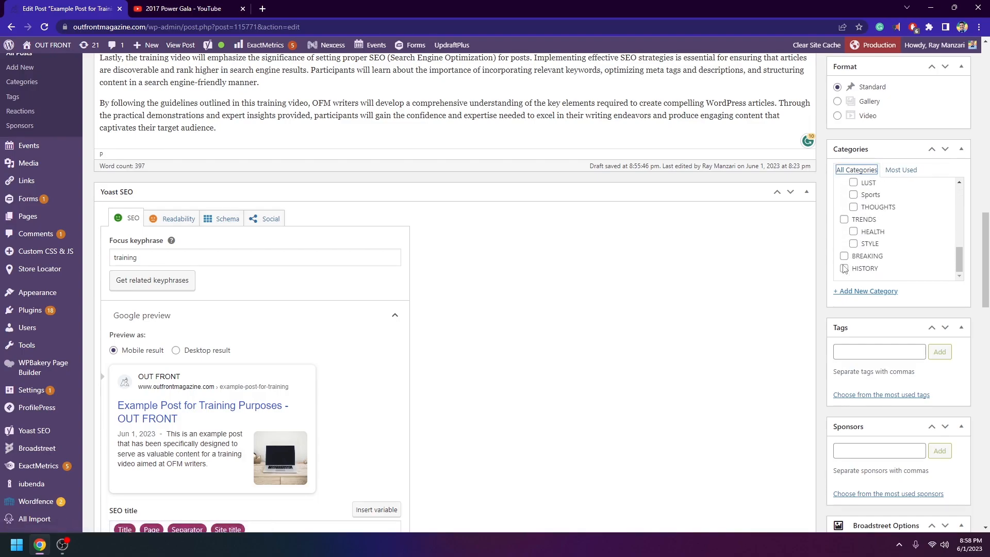
{"action": "scroll", "coordinate": [893, 196], "scroll_direction": "up", "scroll_amount": 2}
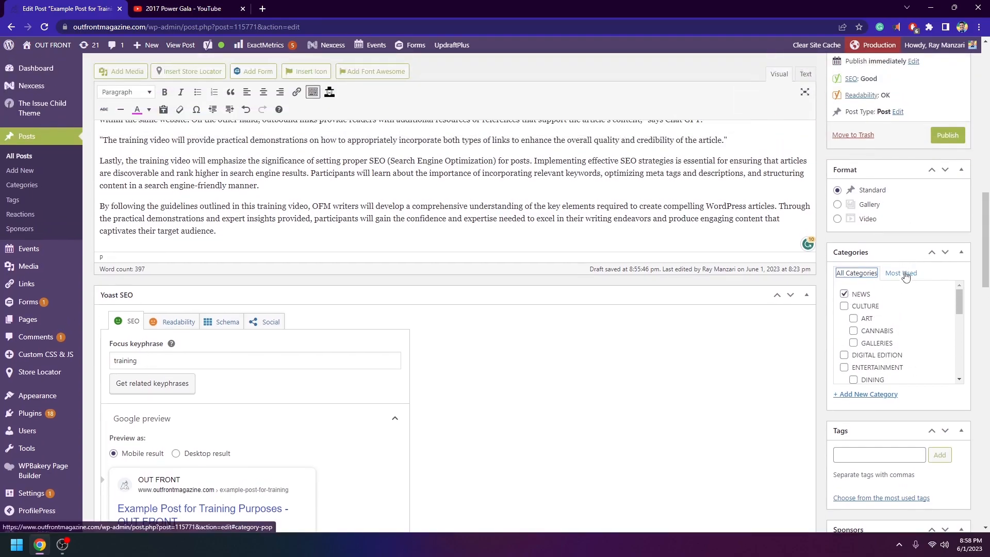
Compare the most used categories with the full list and examine the subcategories under CULTURE and ENTERTAINMENT.
{"action": "scroll", "coordinate": [908, 276], "scroll_direction": "down", "scroll_amount": 1}
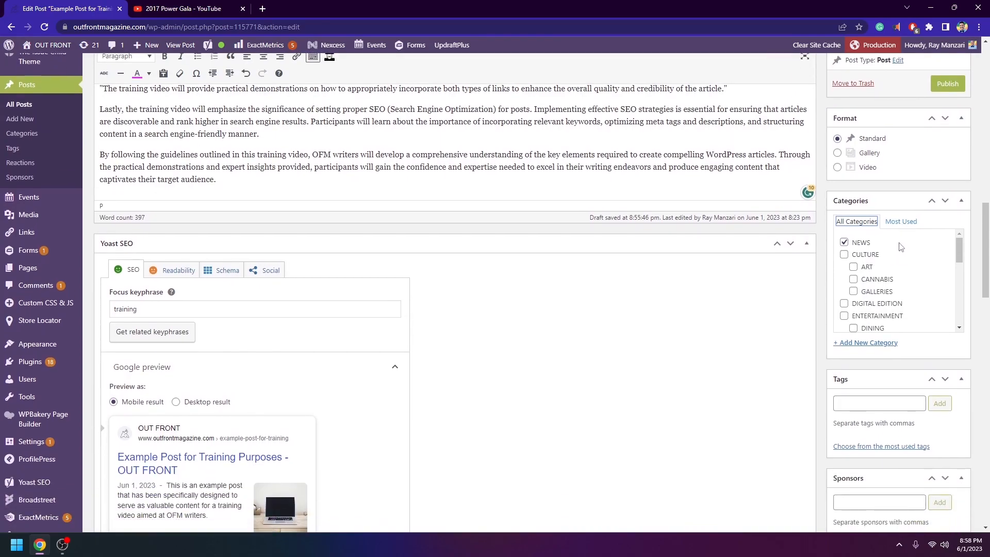
{"action": "left_click", "coordinate": [893, 226]}
{"action": "left_click", "coordinate": [867, 224]}
{"action": "scroll", "coordinate": [914, 255], "scroll_direction": "down", "scroll_amount": 1}
{"action": "scroll", "coordinate": [913, 254], "scroll_direction": "down", "scroll_amount": 1}
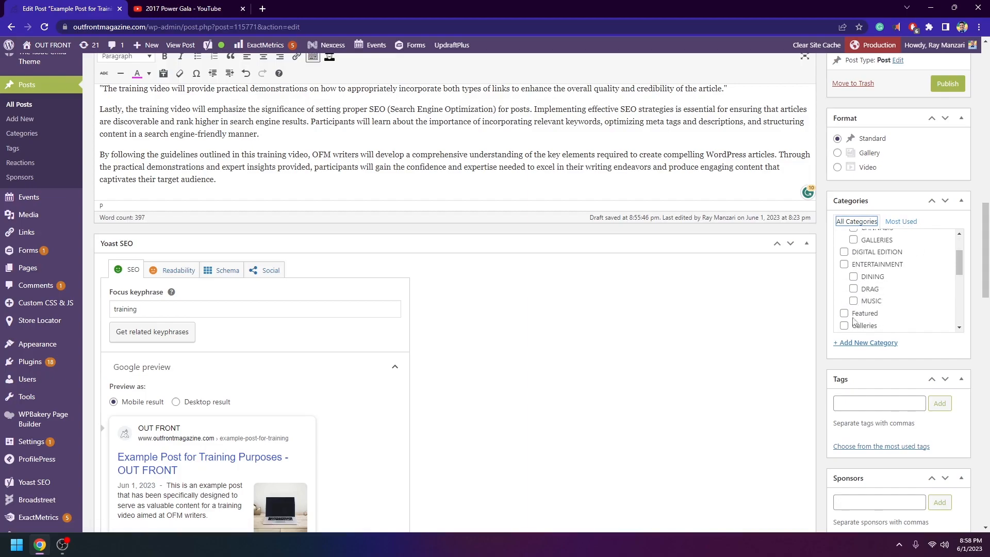
{"action": "scroll", "coordinate": [854, 325], "scroll_direction": "up", "scroll_amount": 2}
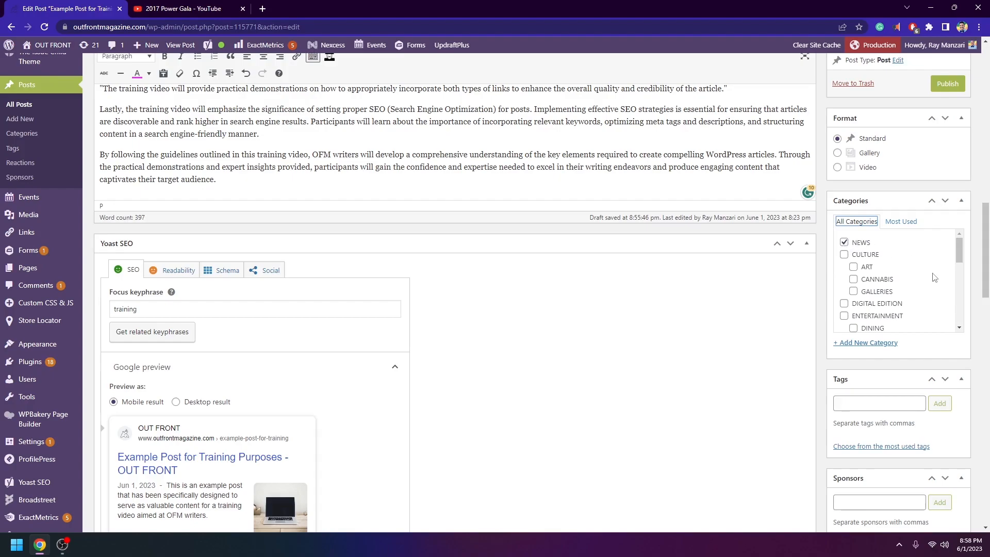
{"action": "scroll", "coordinate": [934, 275], "scroll_direction": "down", "scroll_amount": 2}
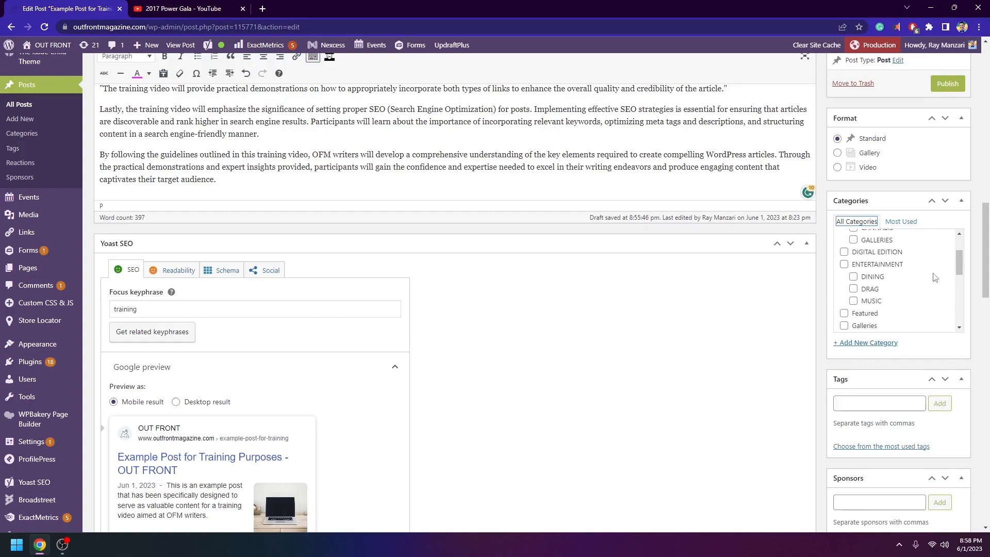
{"action": "scroll", "coordinate": [935, 277], "scroll_direction": "up", "scroll_amount": 2}
{"action": "scroll", "coordinate": [935, 278], "scroll_direction": "down", "scroll_amount": 5}
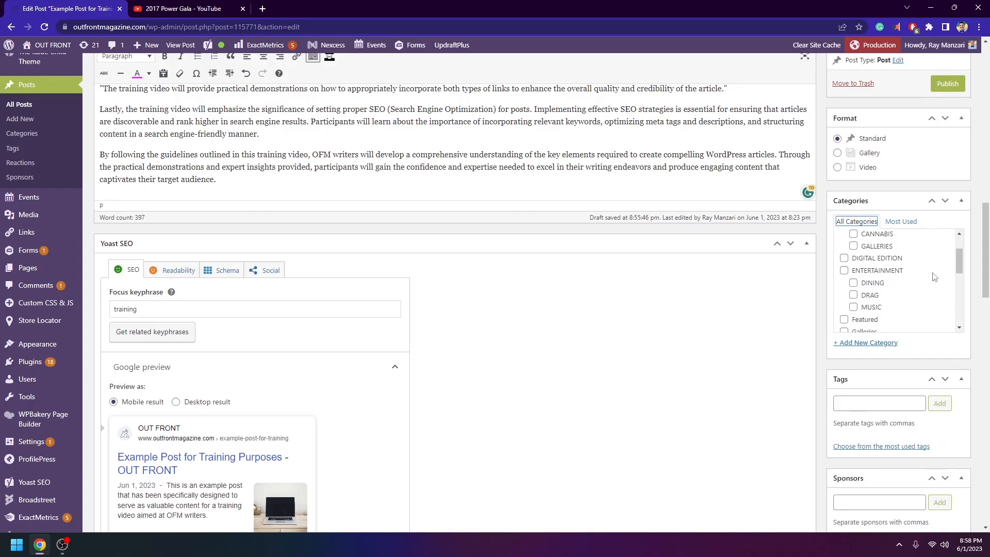
{"action": "scroll", "coordinate": [934, 277], "scroll_direction": "up", "scroll_amount": 5}
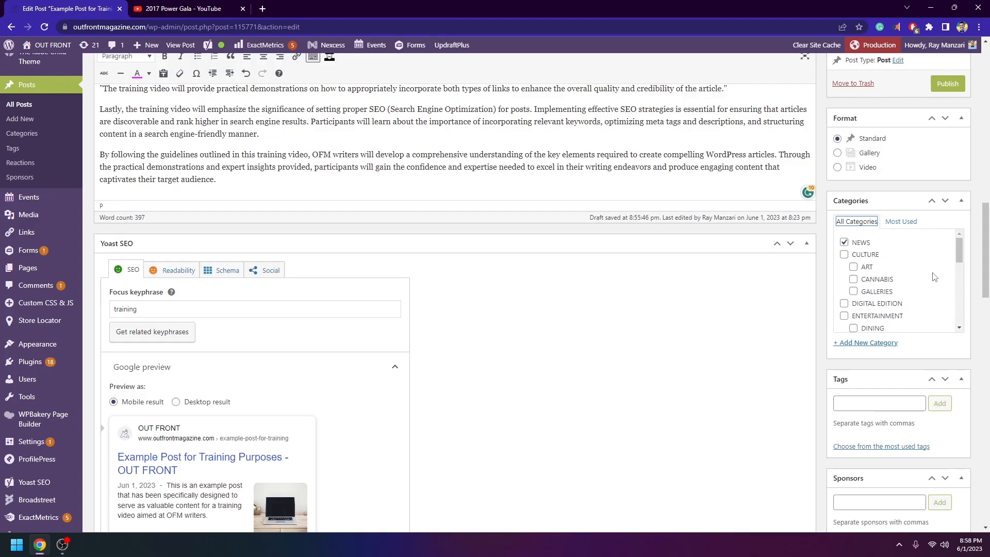
Examine the DIGITAL EDITION, IN THE MAG and Investigative Journalism entries in the full category list.
{"action": "left_click_drag", "start_coordinate": [909, 304], "coordinate": [854, 308]}
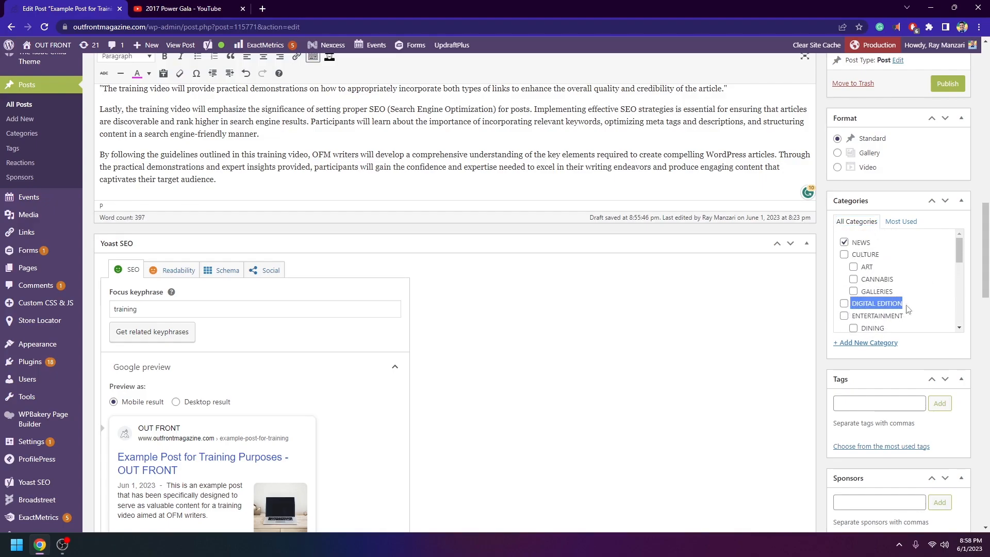
{"action": "scroll", "coordinate": [913, 306], "scroll_direction": "down", "scroll_amount": 5}
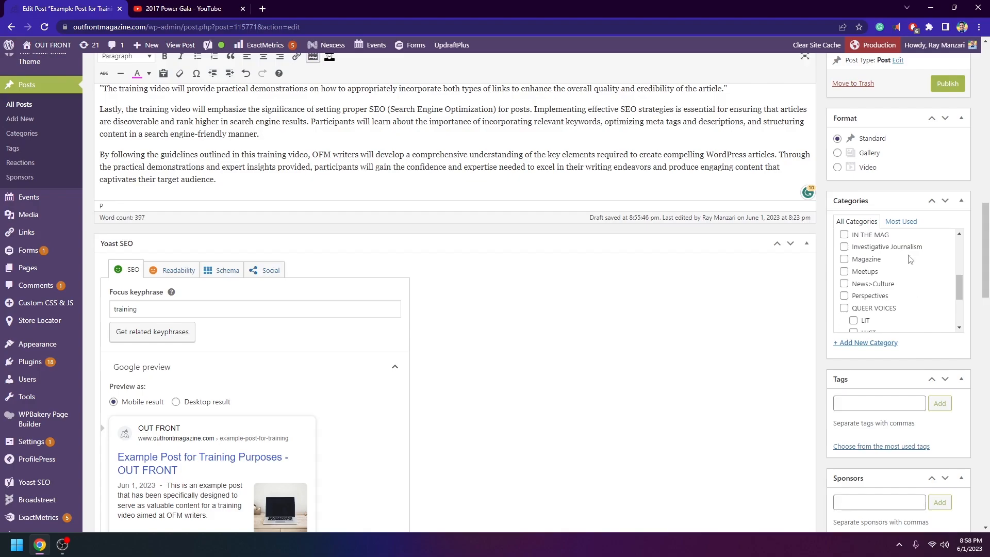
{"action": "left_click_drag", "start_coordinate": [900, 237], "coordinate": [880, 252]}
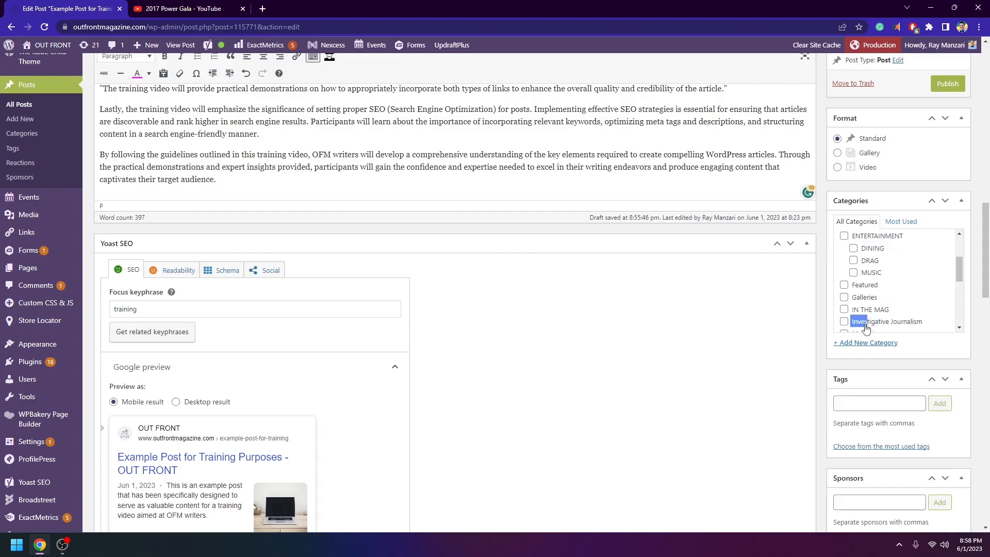
{"action": "scroll", "coordinate": [897, 325], "scroll_direction": "down", "scroll_amount": 1}
{"action": "left_click", "coordinate": [872, 280]}
{"action": "left_click", "coordinate": [870, 281]}
{"action": "scroll", "coordinate": [871, 284], "scroll_direction": "up", "scroll_amount": 3}
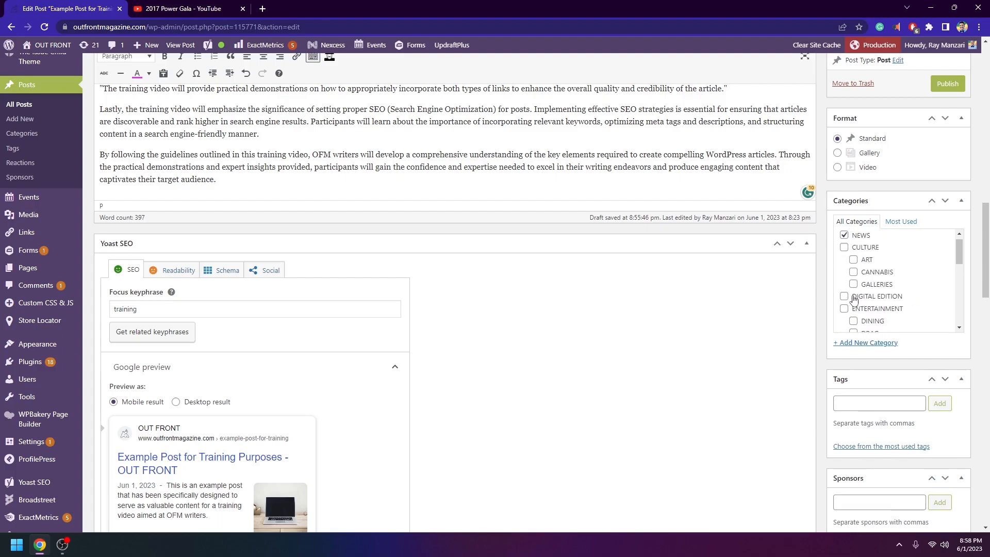
{"action": "scroll", "coordinate": [910, 295], "scroll_direction": "down", "scroll_amount": 1}
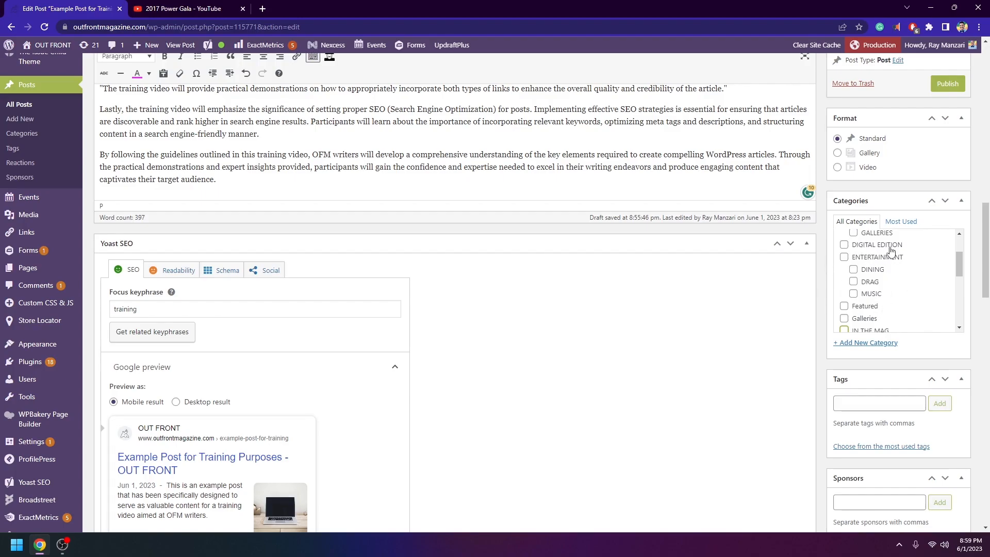
Review the post's publishing details, format and category selection against the article content.
{"action": "scroll", "coordinate": [819, 349], "scroll_direction": "up", "scroll_amount": 4}
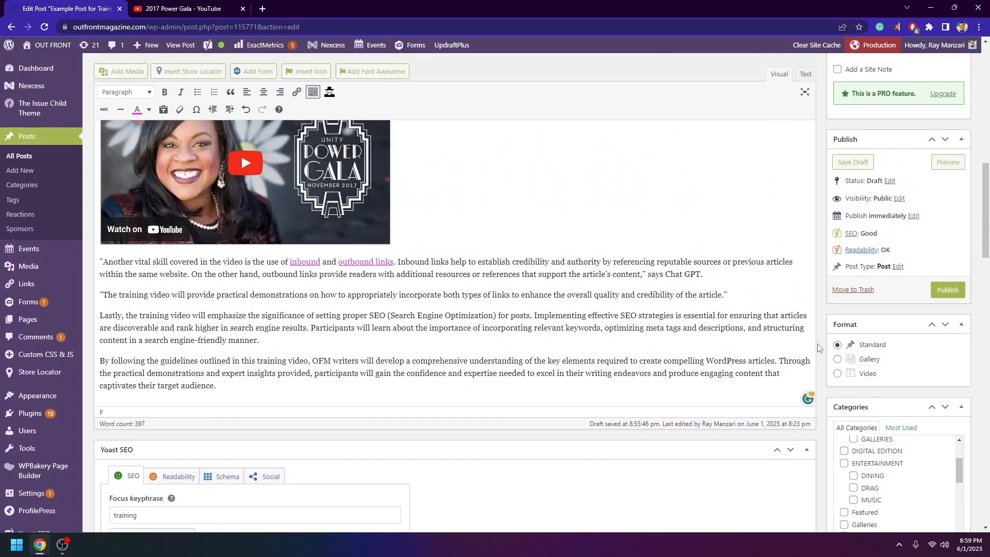
{"action": "scroll", "coordinate": [819, 349], "scroll_direction": "down", "scroll_amount": 3}
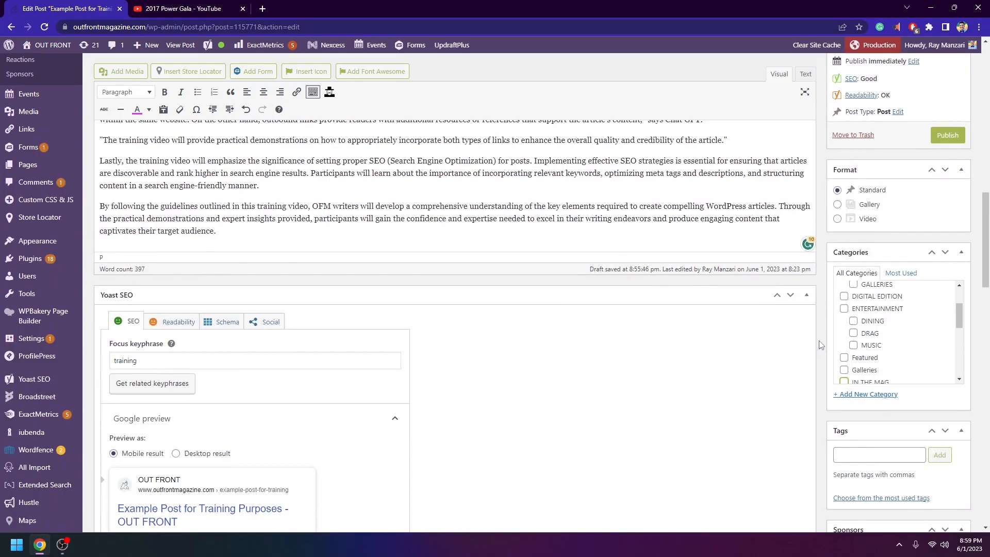
{"action": "scroll", "coordinate": [908, 325], "scroll_direction": "up", "scroll_amount": 3}
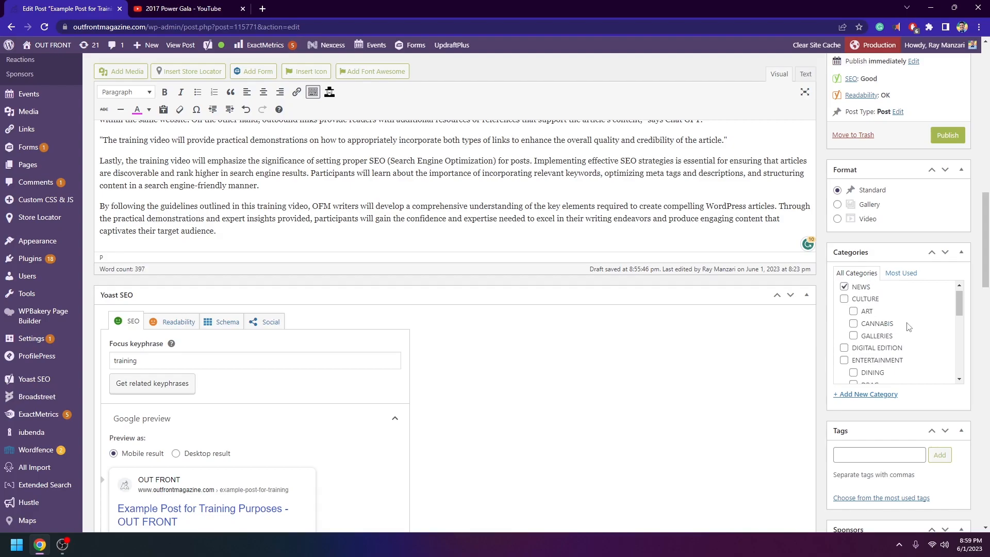
{"action": "scroll", "coordinate": [978, 320], "scroll_direction": "down", "scroll_amount": 1}
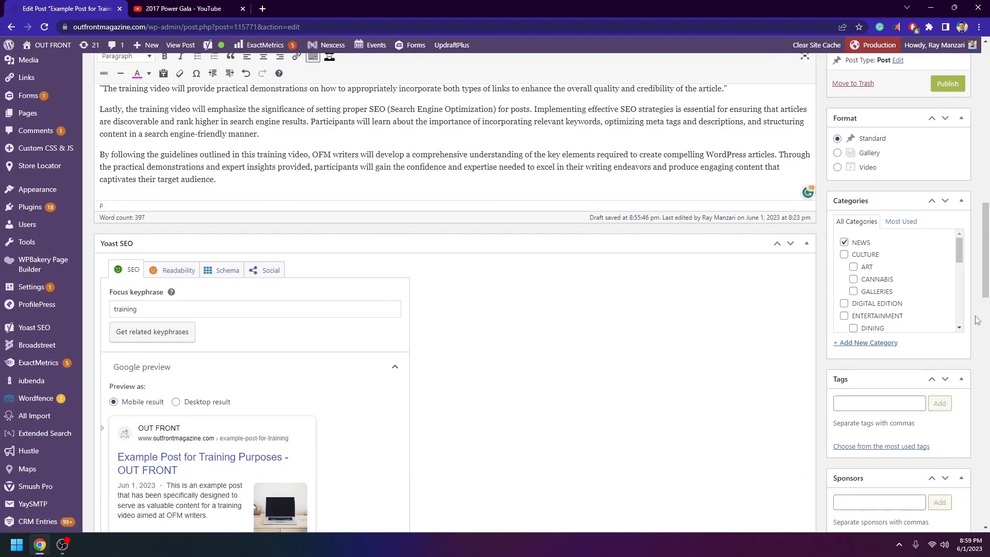
{"action": "scroll", "coordinate": [977, 320], "scroll_direction": "down", "scroll_amount": 1}
{"action": "scroll", "coordinate": [876, 412], "scroll_direction": "up", "scroll_amount": 4}
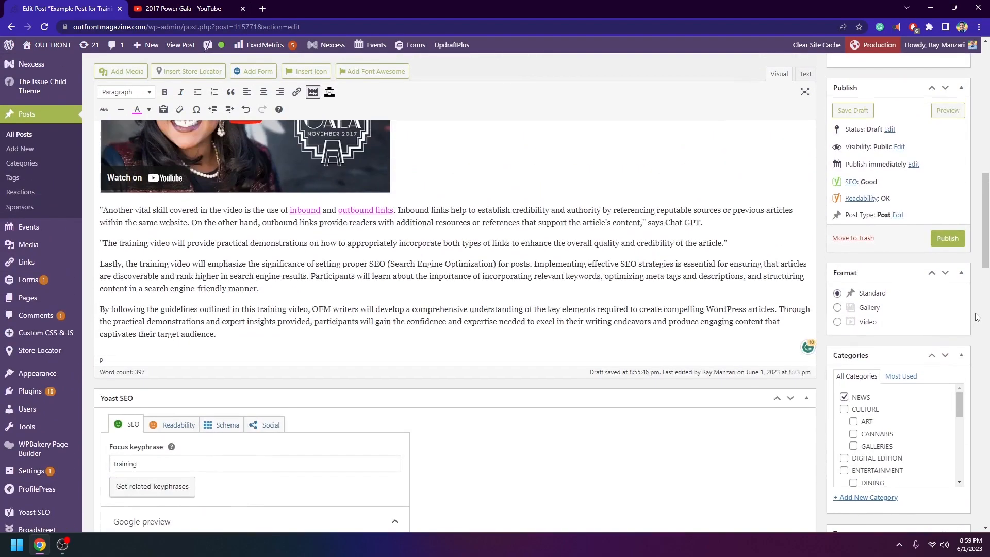
{"action": "scroll", "coordinate": [871, 433], "scroll_direction": "down", "scroll_amount": 1}
{"action": "scroll", "coordinate": [872, 430], "scroll_direction": "up", "scroll_amount": 1}
{"action": "scroll", "coordinate": [872, 426], "scroll_direction": "down", "scroll_amount": 3}
{"action": "scroll", "coordinate": [872, 426], "scroll_direction": "up", "scroll_amount": 5}
{"action": "scroll", "coordinate": [907, 445], "scroll_direction": "down", "scroll_amount": 1}
{"action": "scroll", "coordinate": [969, 369], "scroll_direction": "down", "scroll_amount": 2}
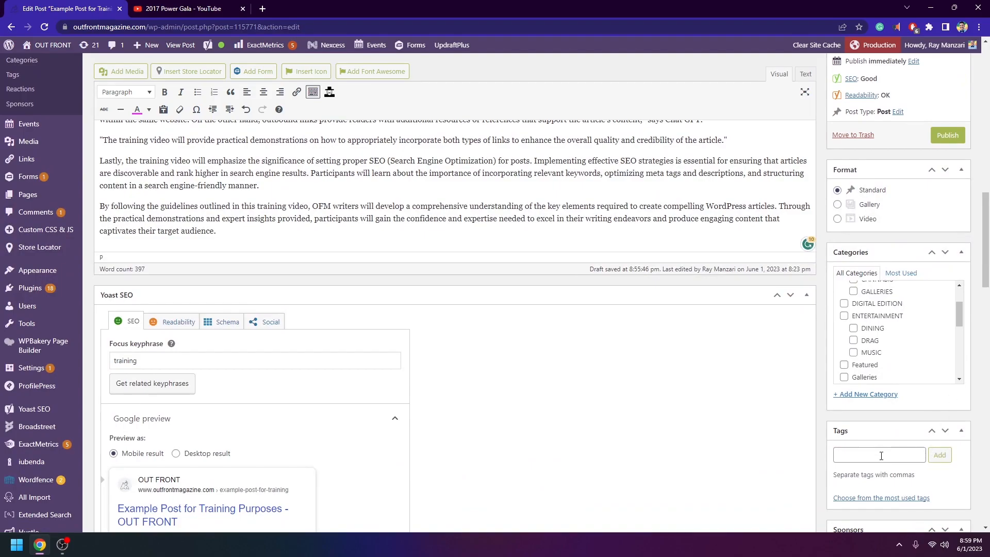
Add the tags training, employees and WordPress to the post.
{"action": "scroll", "coordinate": [775, 413], "scroll_direction": "up", "scroll_amount": 15}
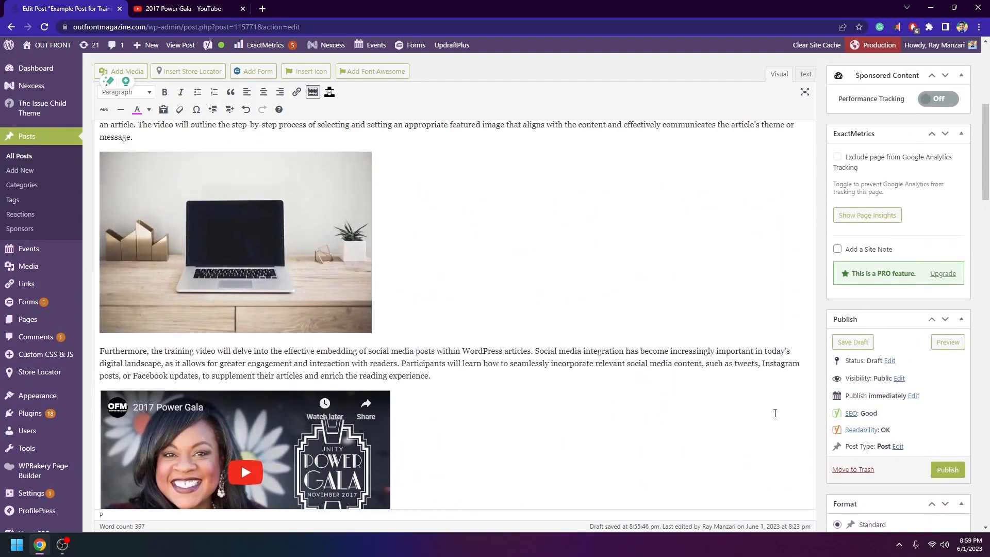
{"action": "scroll", "coordinate": [776, 413], "scroll_direction": "down", "scroll_amount": 12}
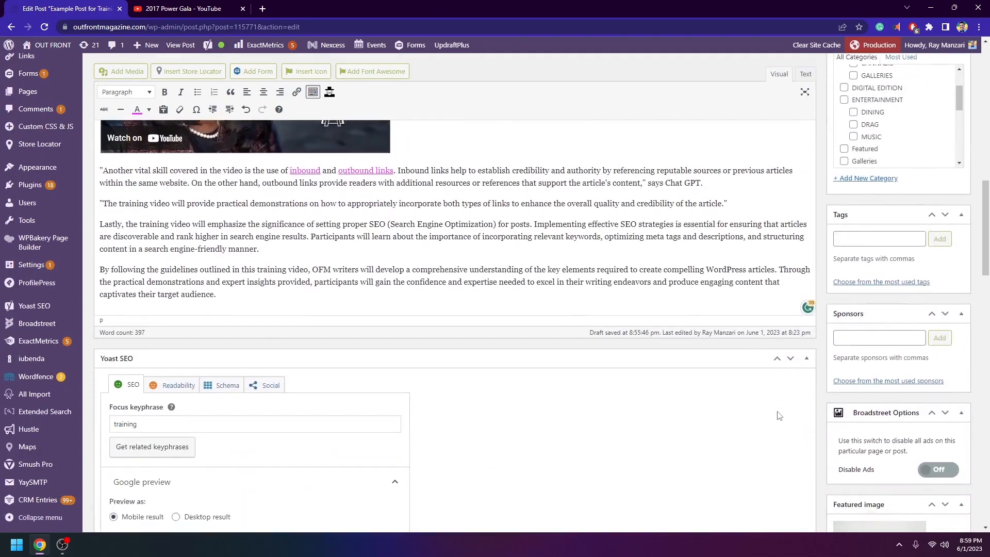
{"action": "left_click", "coordinate": [852, 228]}
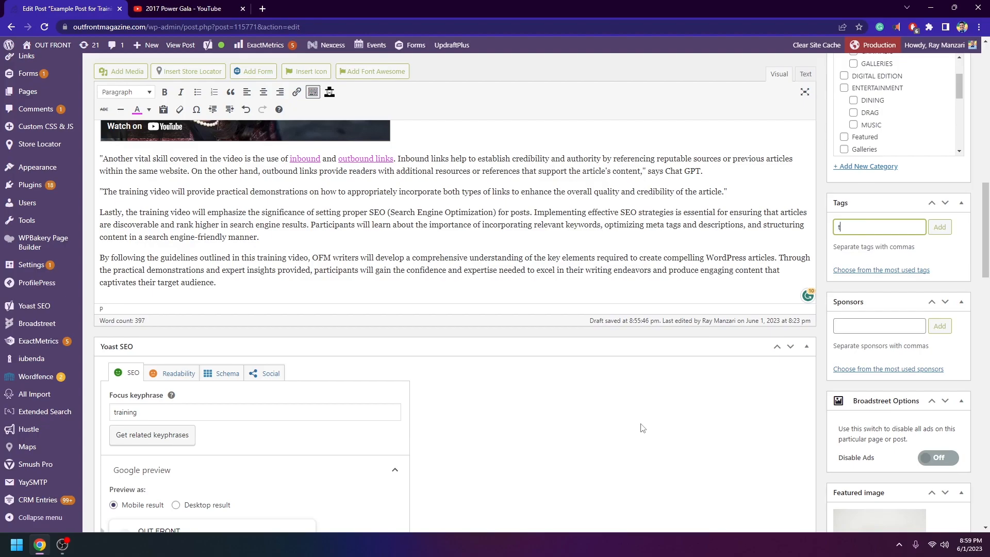
{"action": "type", "text": "ining"}
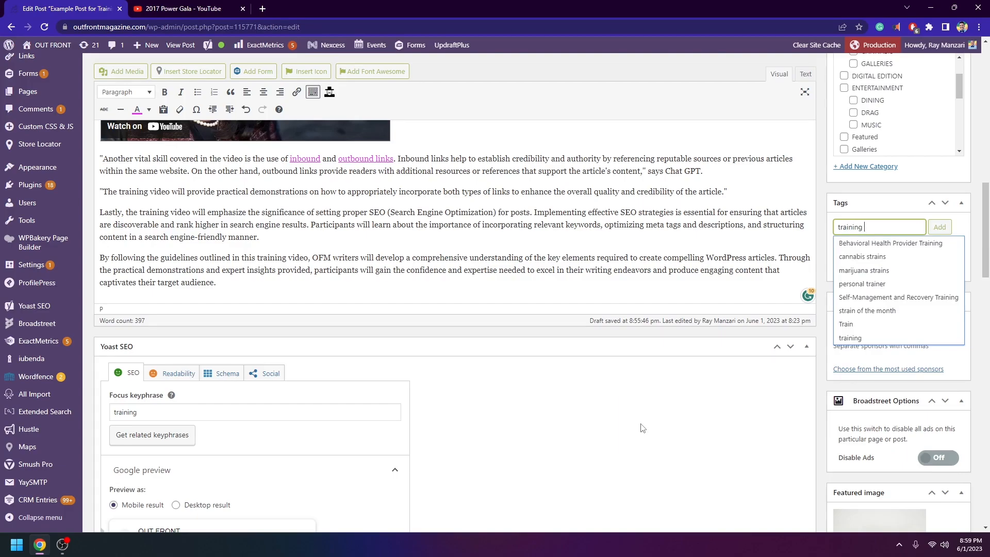
{"action": "key", "text": "Return"}
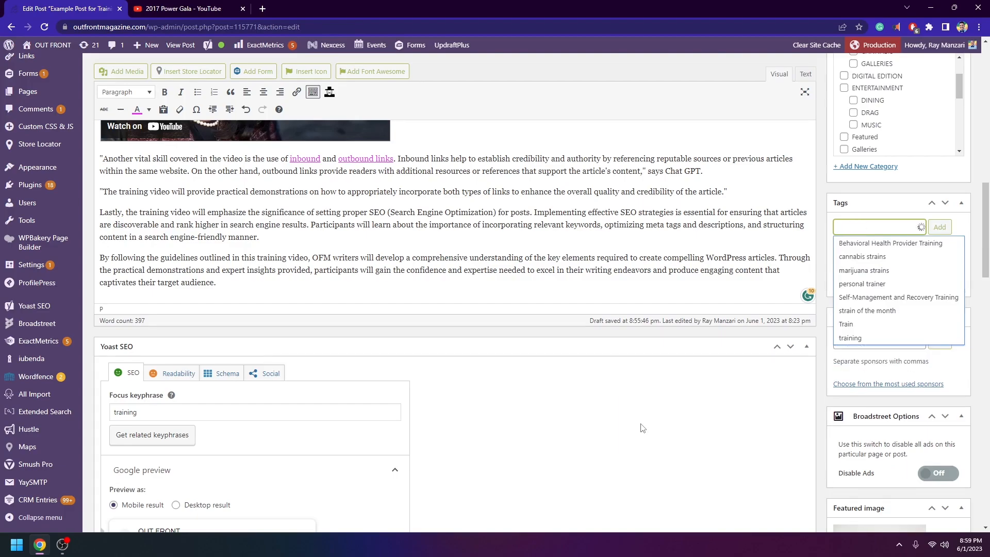
{"action": "type", "text": "employees"}
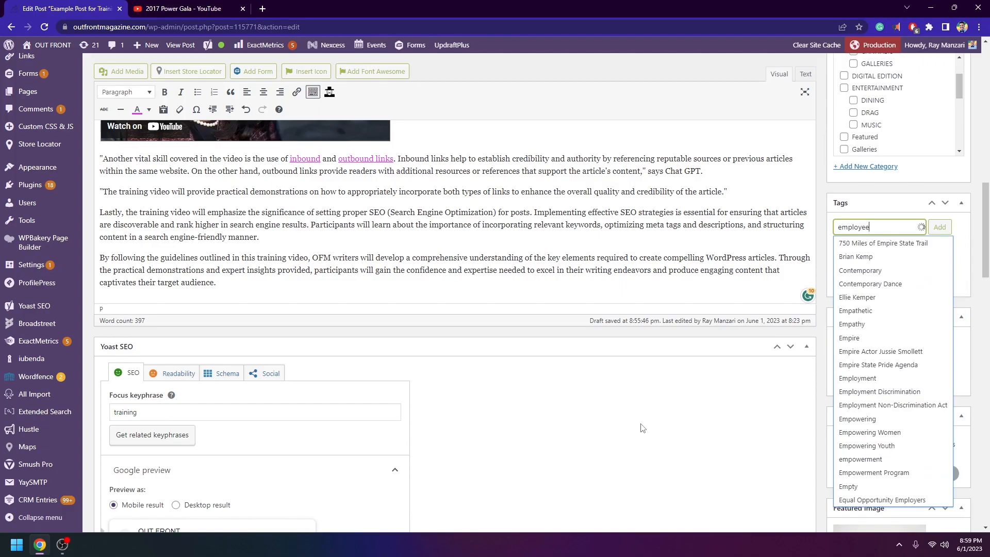
{"action": "key", "text": "Return"}
{"action": "type", "text": "WordPre"}
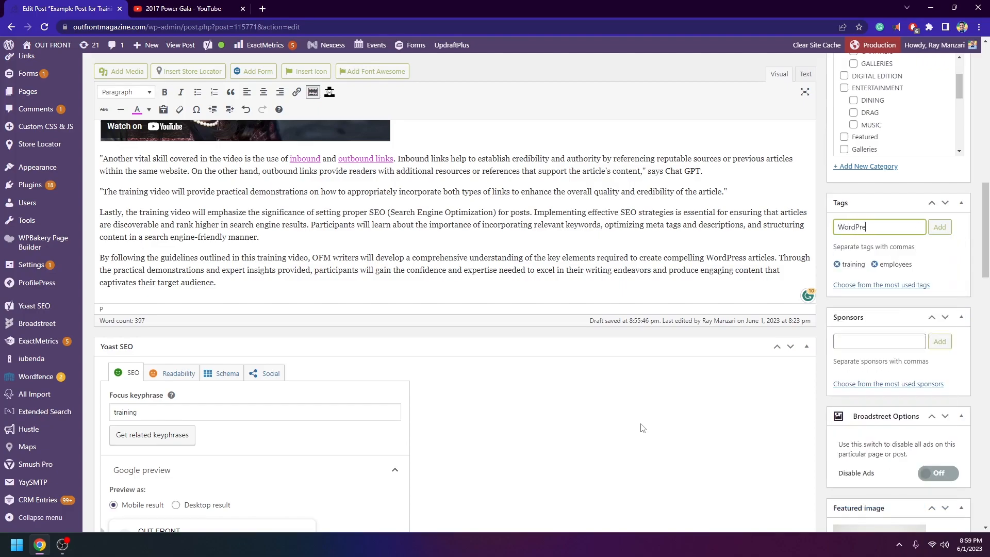
{"action": "type", "text": "ss"}
{"action": "key", "text": "Return"}
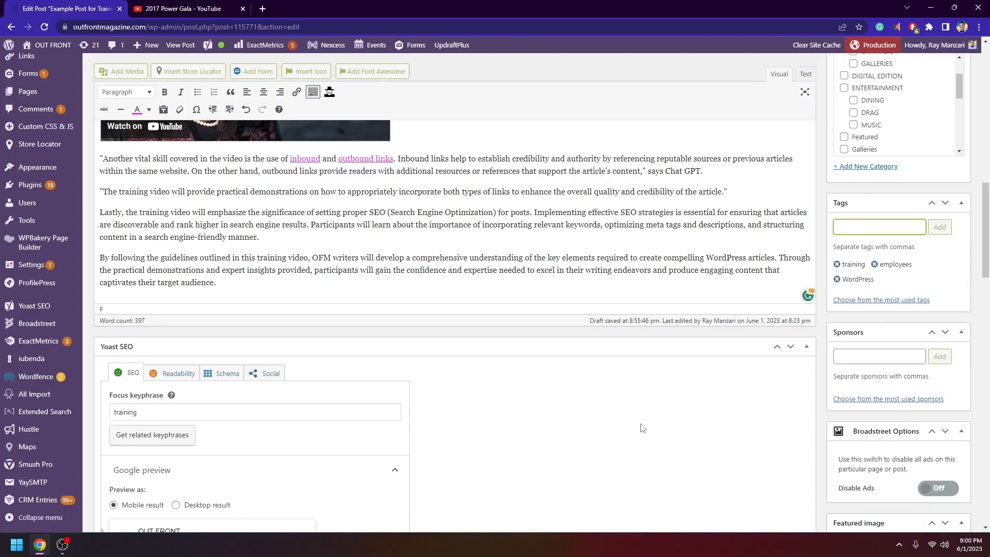
Add four more tags to the post: OFM, SEO, writer and Ai generated.
{"action": "key", "text": "Return"}
{"action": "type", "text": "SEO"}
{"action": "key", "text": "Return"}
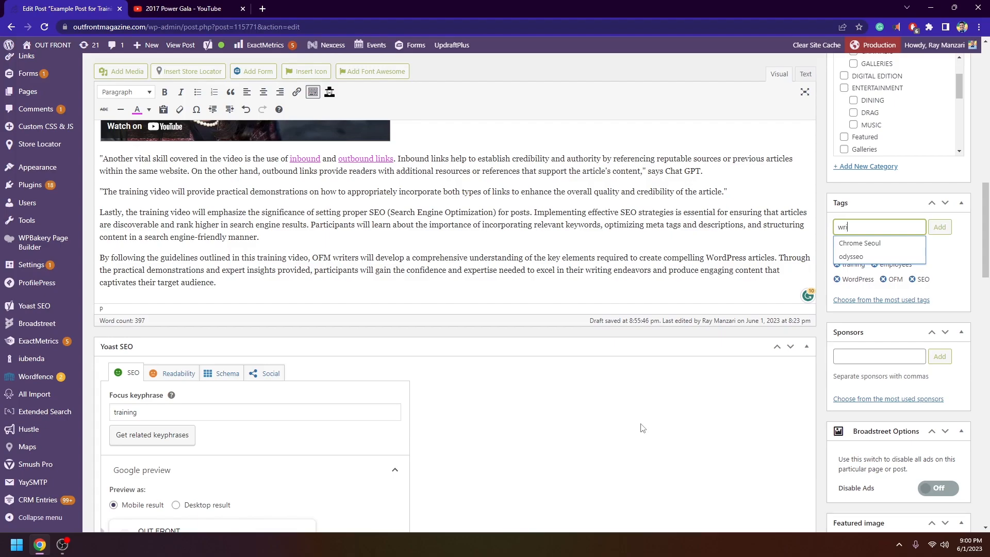
{"action": "type", "text": "writer"}
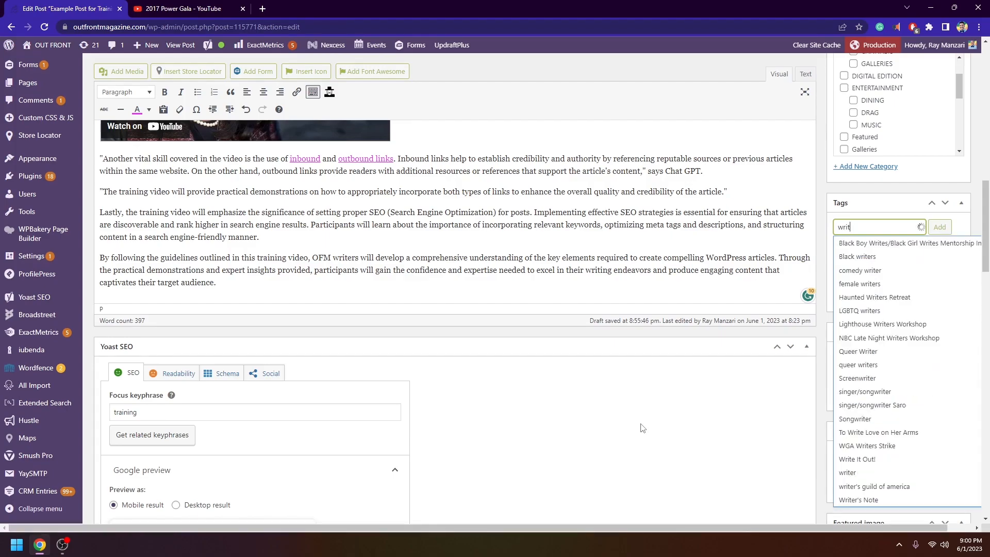
{"action": "key", "text": "Return"}
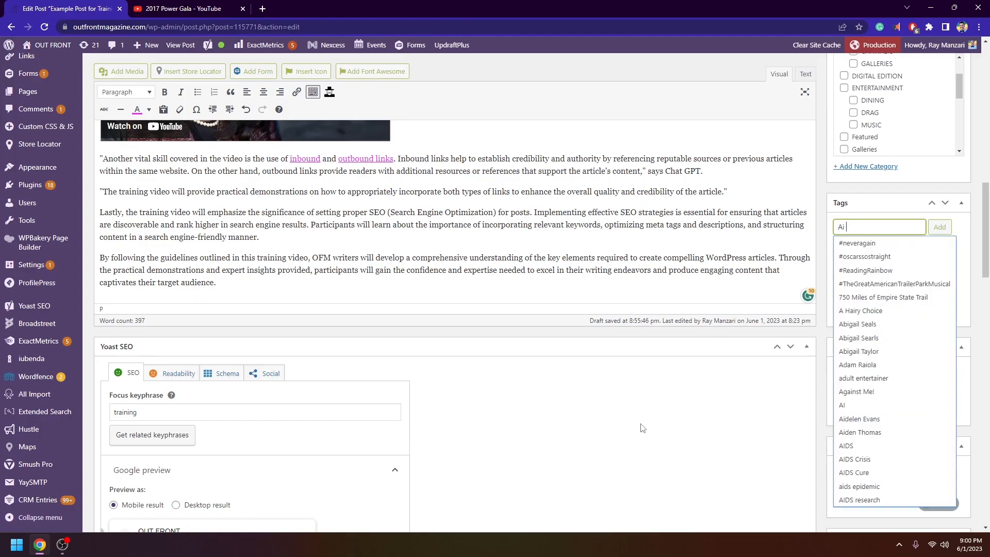
{"action": "type", "text": "Ai generated"}
{"action": "key", "text": "Return"}
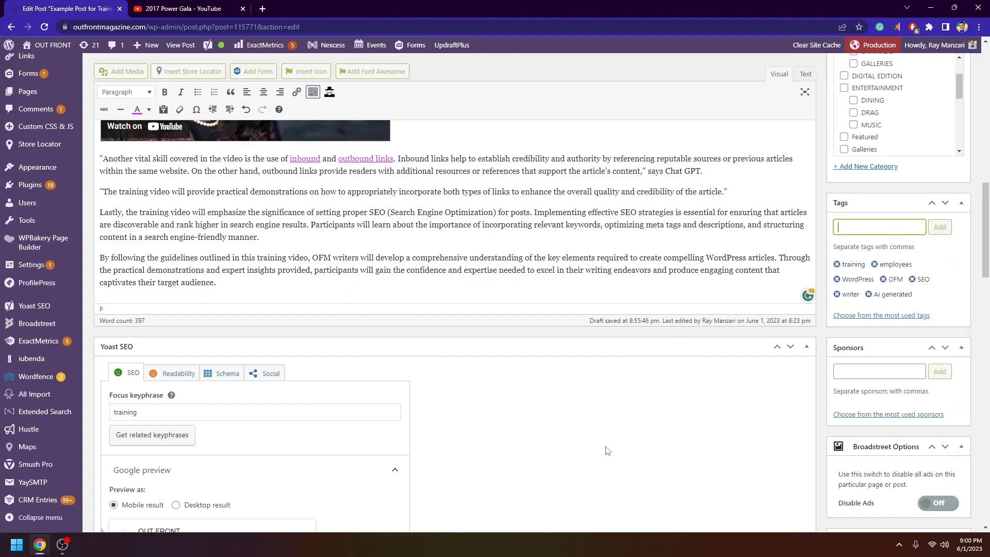
Review the post's title, opening paragraphs, image and publishing settings before previewing it.
{"action": "scroll", "coordinate": [607, 450], "scroll_direction": "up", "scroll_amount": 3}
{"action": "scroll", "coordinate": [609, 446], "scroll_direction": "up", "scroll_amount": 3}
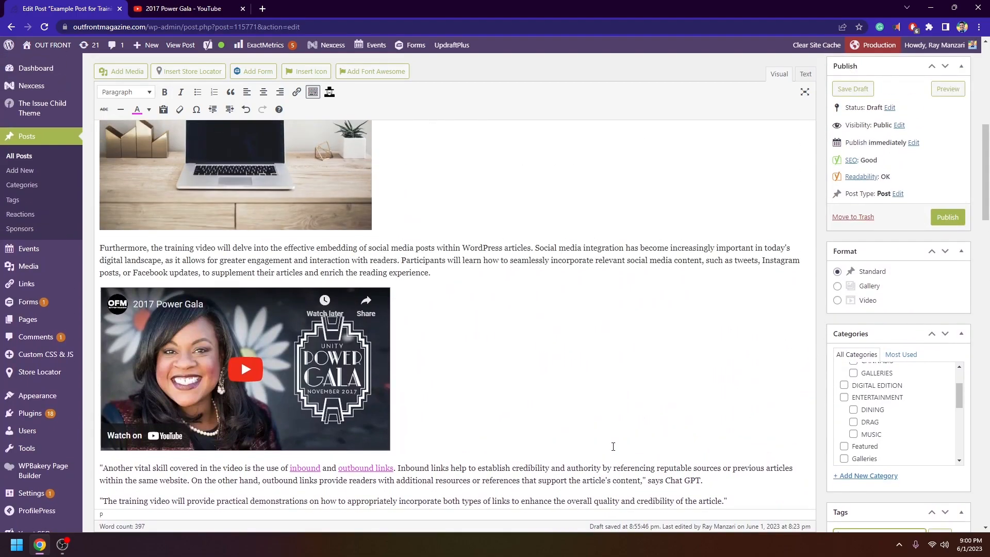
{"action": "scroll", "coordinate": [614, 446], "scroll_direction": "up", "scroll_amount": 5}
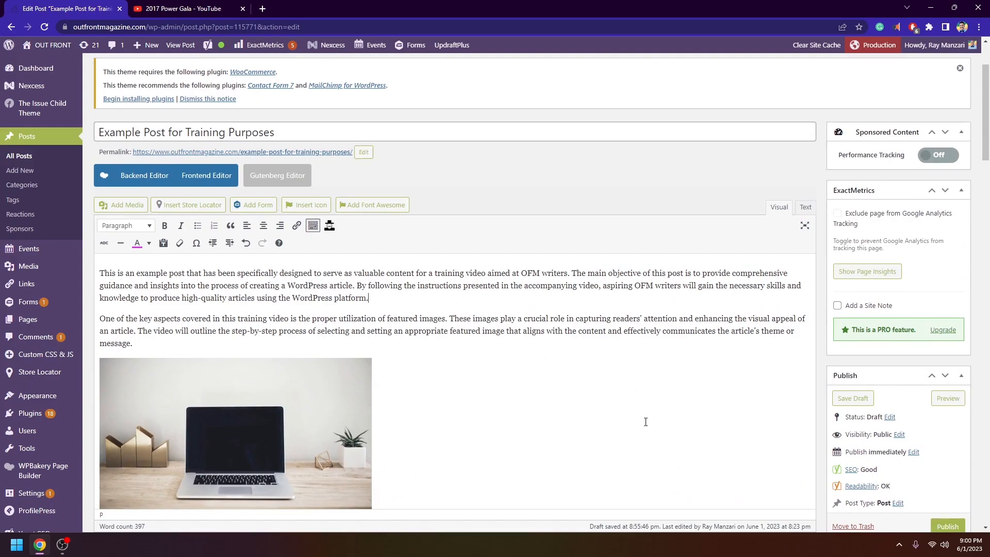
{"action": "scroll", "coordinate": [650, 424], "scroll_direction": "down", "scroll_amount": 1}
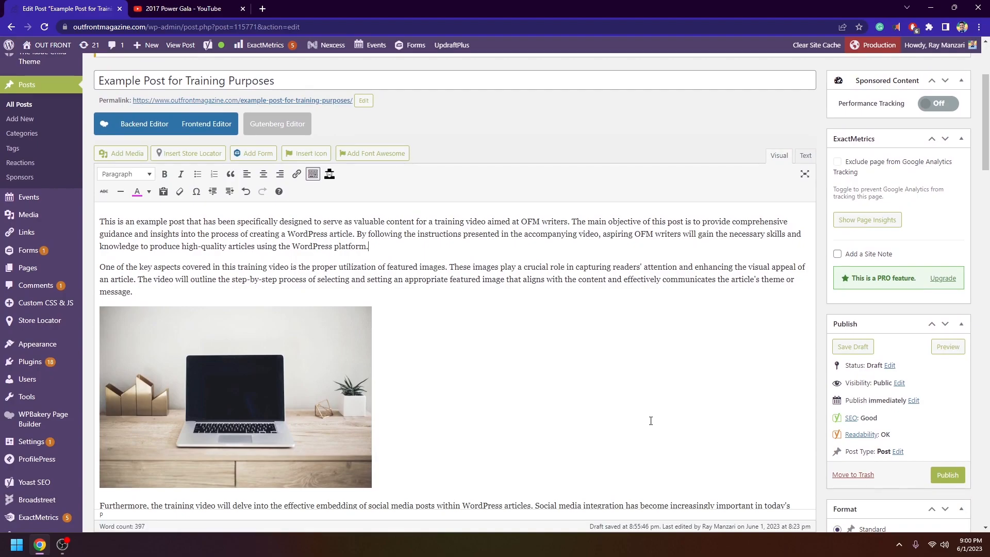
{"action": "scroll", "coordinate": [651, 416], "scroll_direction": "down", "scroll_amount": 1}
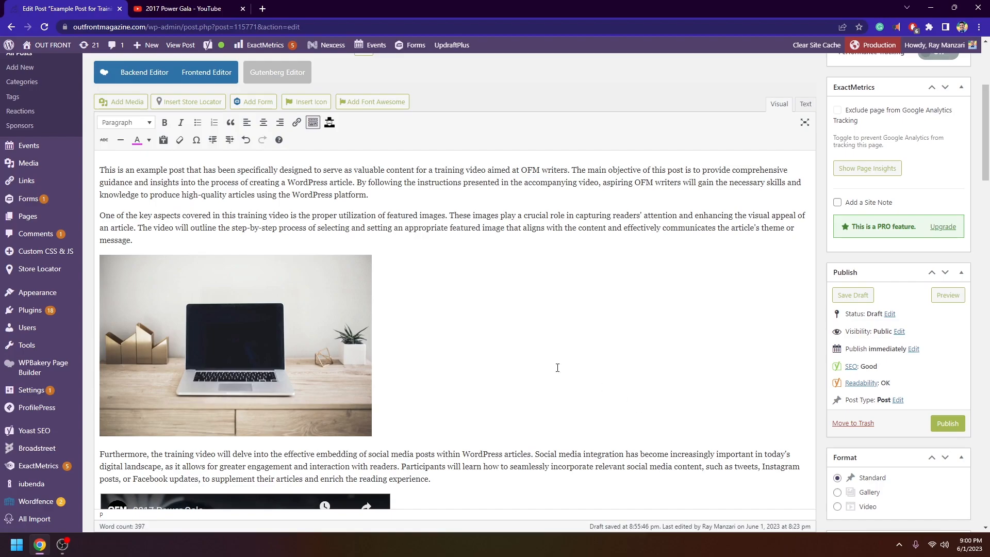
{"action": "scroll", "coordinate": [550, 352], "scroll_direction": "down", "scroll_amount": 1}
{"action": "scroll", "coordinate": [551, 351], "scroll_direction": "up", "scroll_amount": 3}
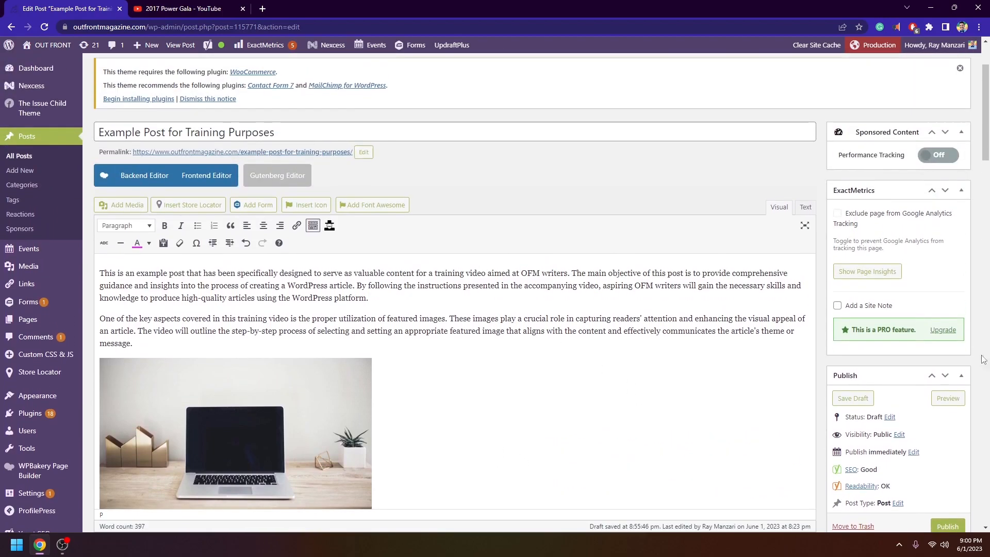
{"action": "scroll", "coordinate": [496, 217], "scroll_direction": "down", "scroll_amount": 1}
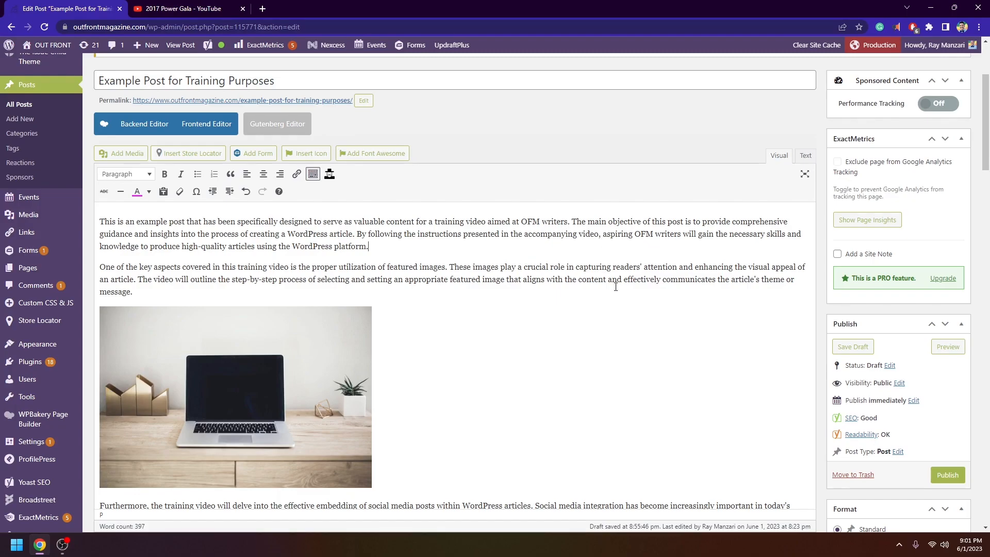
Preview the post and examine its category label, title, featured image and opening paragraphs.
{"action": "left_click", "coordinate": [947, 347]}
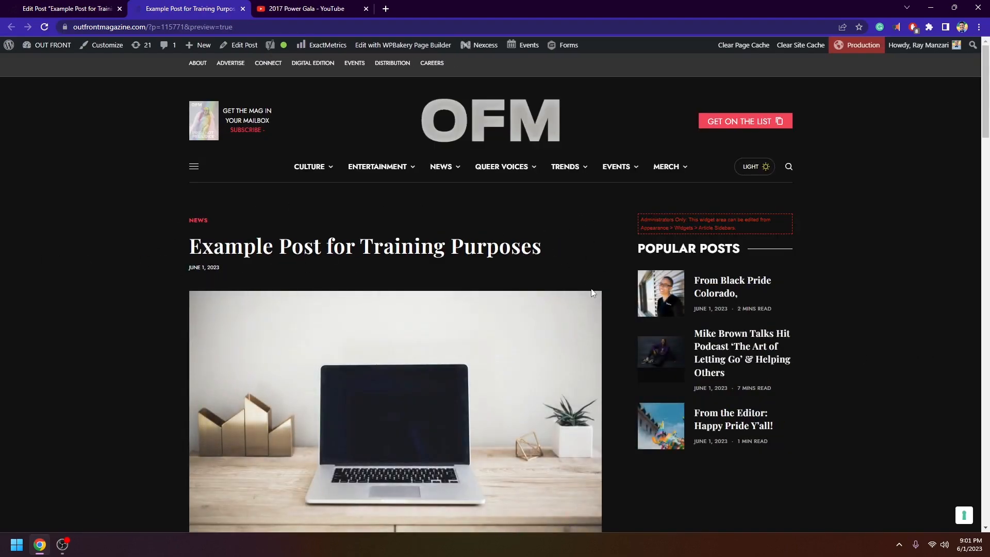
{"action": "scroll", "coordinate": [593, 292], "scroll_direction": "down", "scroll_amount": 6}
{"action": "scroll", "coordinate": [603, 293], "scroll_direction": "down", "scroll_amount": 2}
{"action": "scroll", "coordinate": [603, 293], "scroll_direction": "down", "scroll_amount": 3}
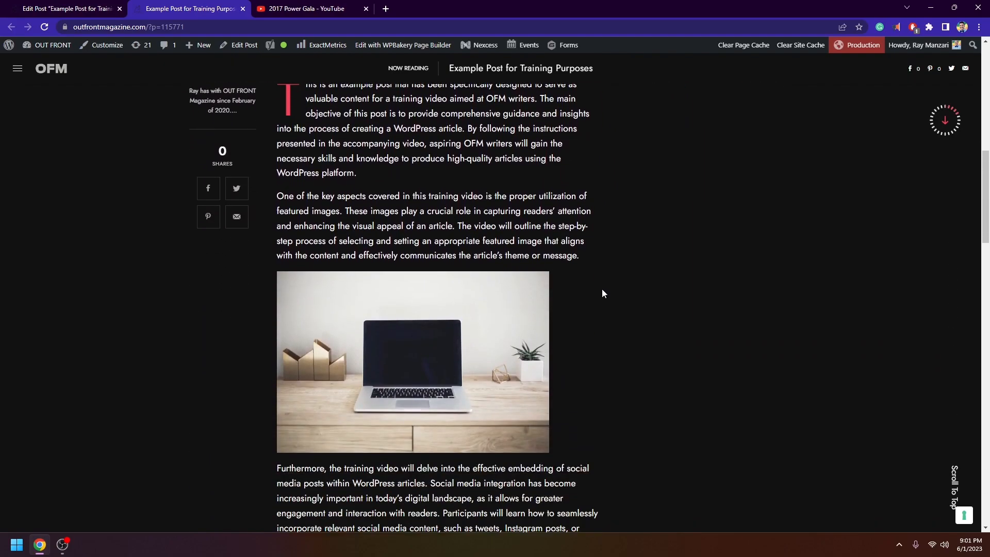
{"action": "scroll", "coordinate": [602, 293], "scroll_direction": "down", "scroll_amount": 3}
{"action": "scroll", "coordinate": [602, 293], "scroll_direction": "up", "scroll_amount": 3}
{"action": "scroll", "coordinate": [521, 357], "scroll_direction": "up", "scroll_amount": 8}
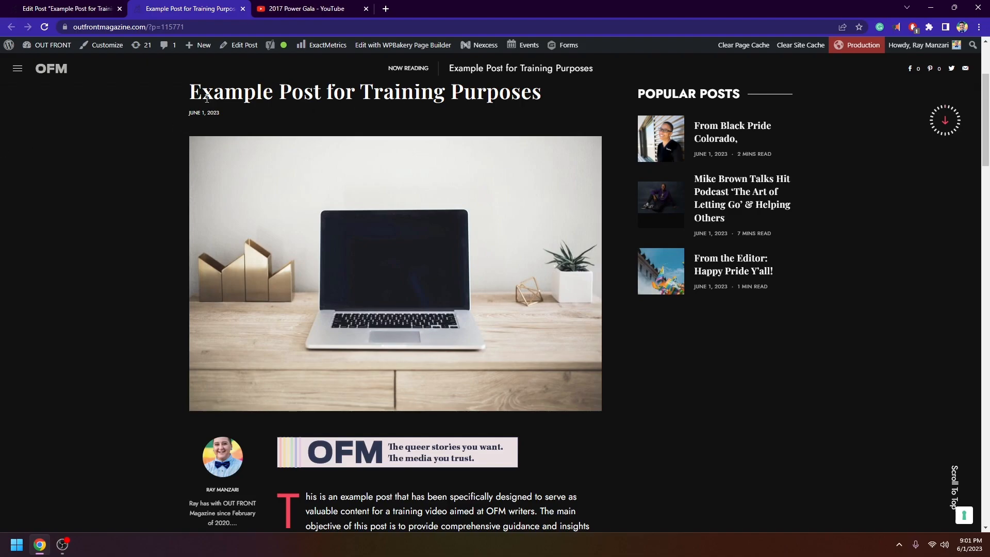
{"action": "scroll", "coordinate": [580, 277], "scroll_direction": "up", "scroll_amount": 2}
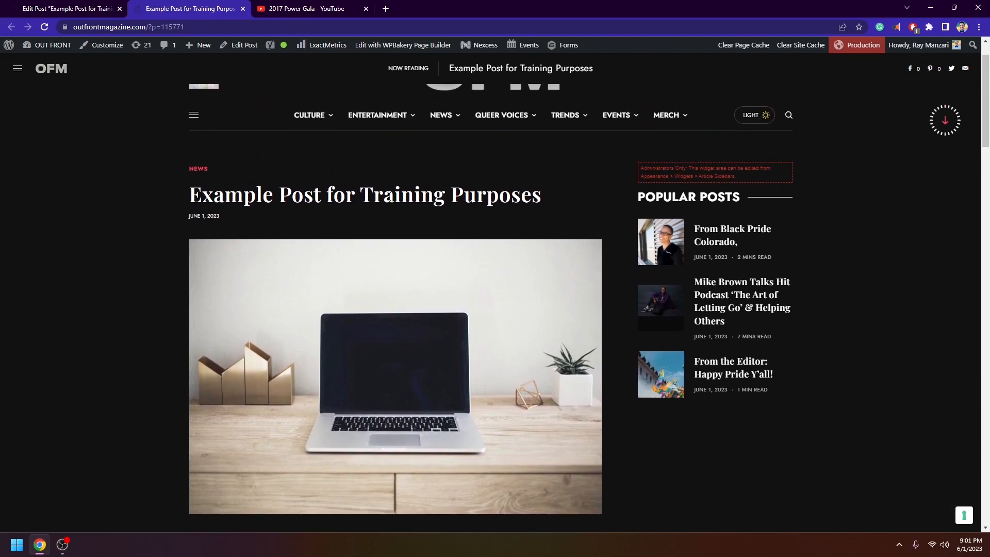
Check the previewed article's author bio, share buttons, inline image, embedded video, inbound and outbound links, and closing paragraphs.
{"action": "scroll", "coordinate": [612, 236], "scroll_direction": "down", "scroll_amount": 4}
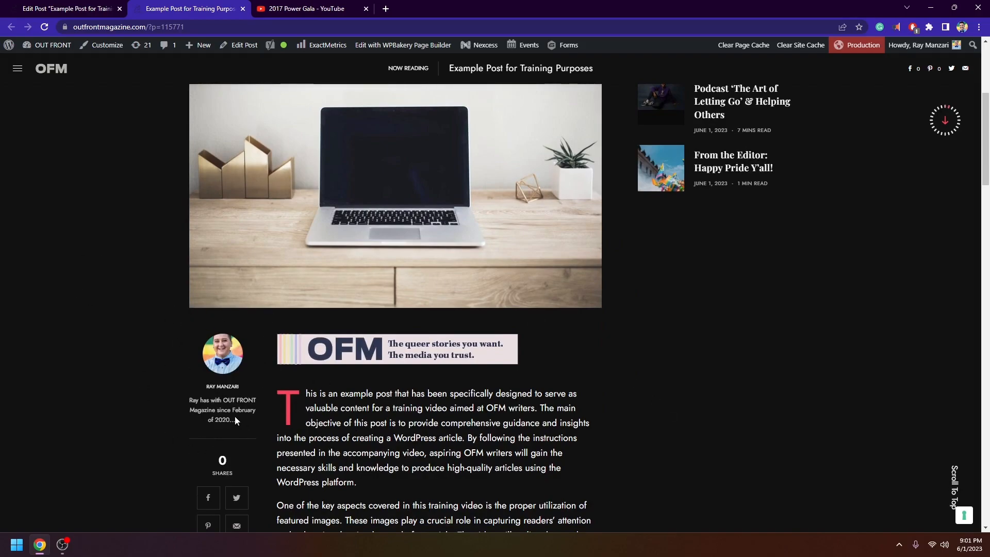
{"action": "scroll", "coordinate": [242, 361], "scroll_direction": "down", "scroll_amount": 3}
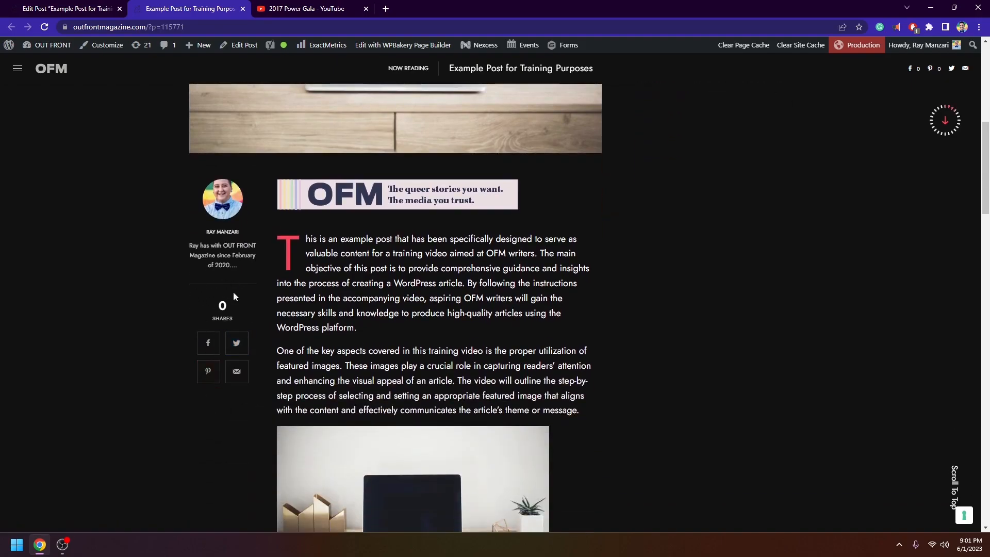
{"action": "scroll", "coordinate": [586, 309], "scroll_direction": "down", "scroll_amount": 10}
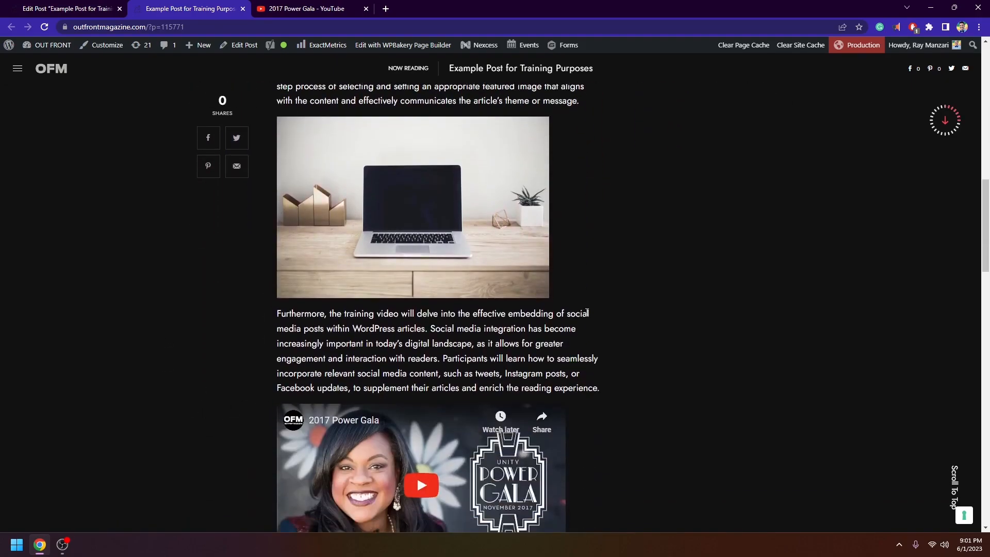
{"action": "scroll", "coordinate": [587, 316], "scroll_direction": "down", "scroll_amount": 2}
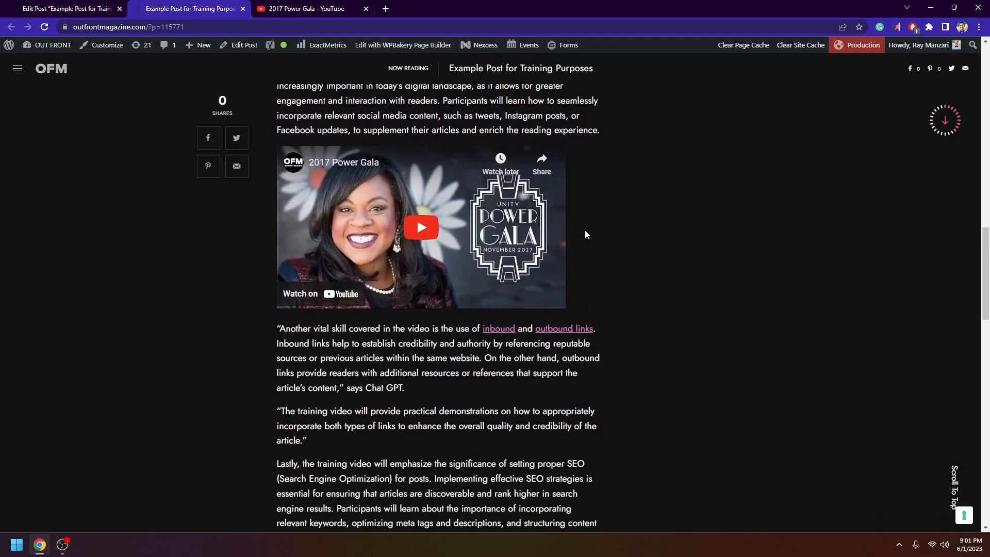
{"action": "left_click_drag", "start_coordinate": [597, 329], "coordinate": [480, 330]}
{"action": "scroll", "coordinate": [624, 342], "scroll_direction": "down", "scroll_amount": 3}
{"action": "scroll", "coordinate": [623, 339], "scroll_direction": "down", "scroll_amount": 2}
{"action": "scroll", "coordinate": [615, 351], "scroll_direction": "up", "scroll_amount": 10}
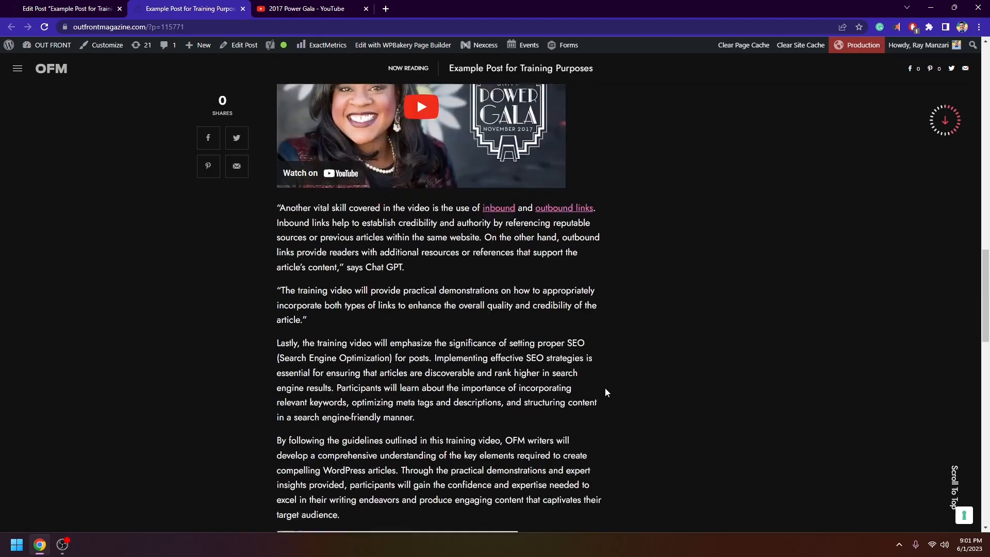
{"action": "scroll", "coordinate": [605, 384], "scroll_direction": "up", "scroll_amount": 10}
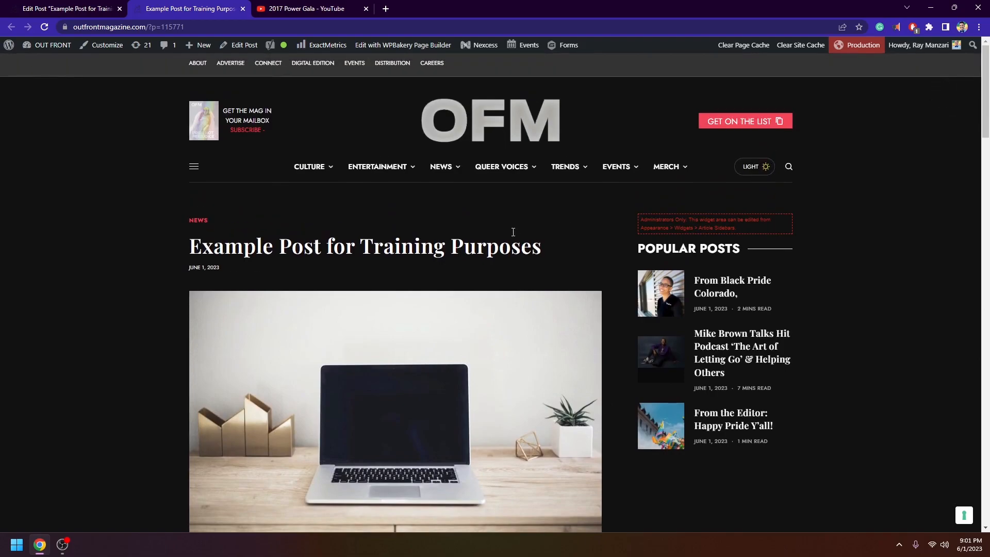
Close the YouTube video and post preview pages, and save the post as a draft.
{"action": "left_click", "coordinate": [366, 9]}
{"action": "left_click", "coordinate": [243, 9]}
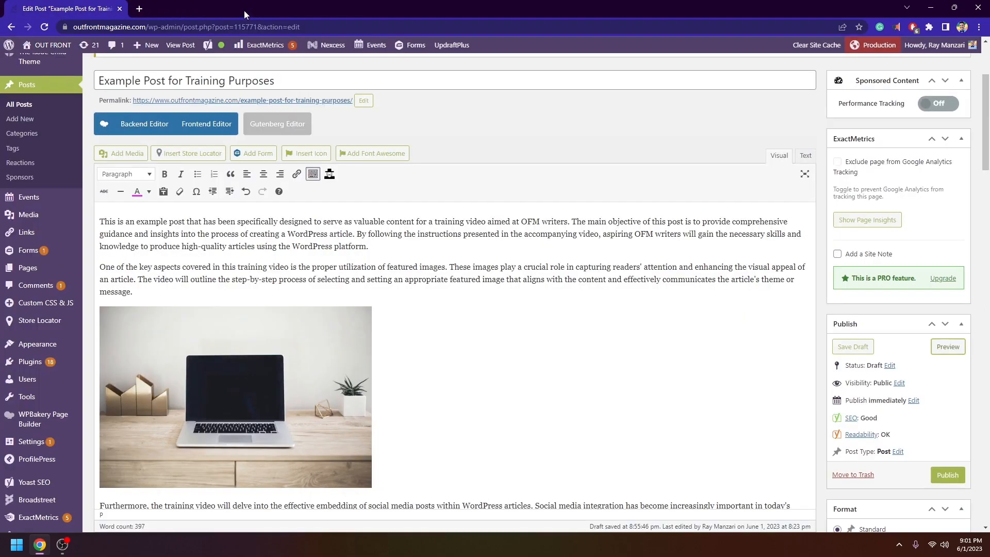
{"action": "left_click", "coordinate": [863, 349]}
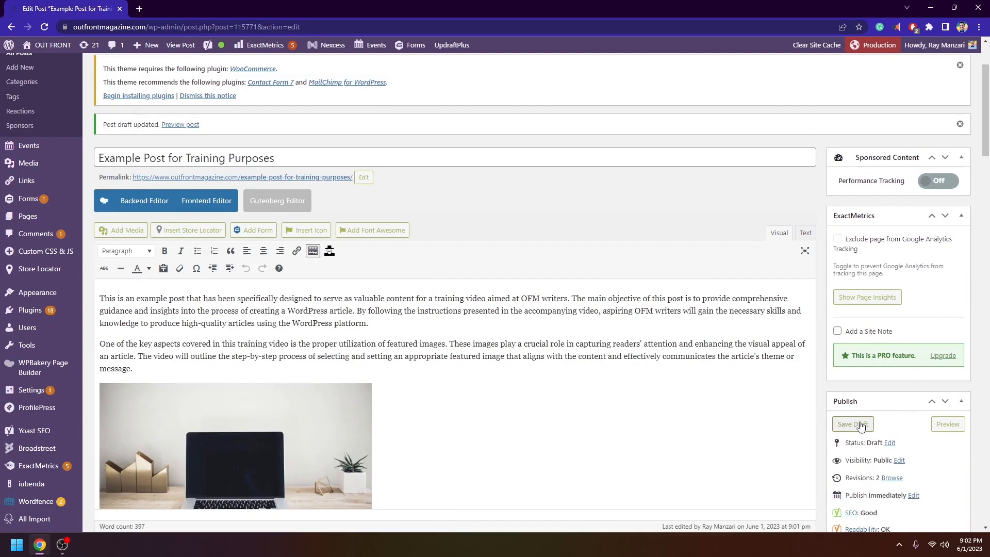
Look through the saved draft's content, publishing details, category selection and tags.
{"action": "scroll", "coordinate": [45, 75], "scroll_direction": "up", "scroll_amount": 2}
{"action": "mouse_move", "coordinate": [47, 68]}
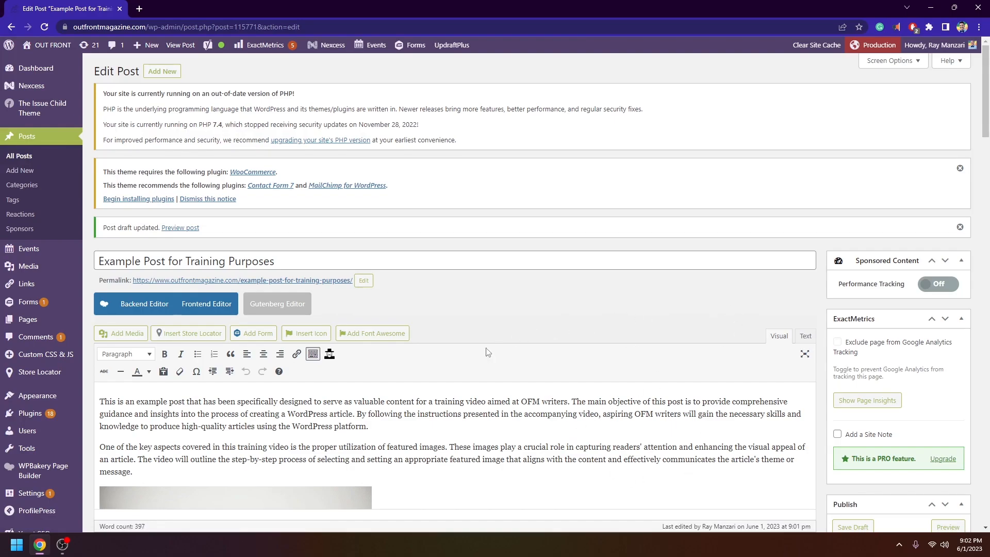
{"action": "scroll", "coordinate": [443, 484], "scroll_direction": "down", "scroll_amount": 1}
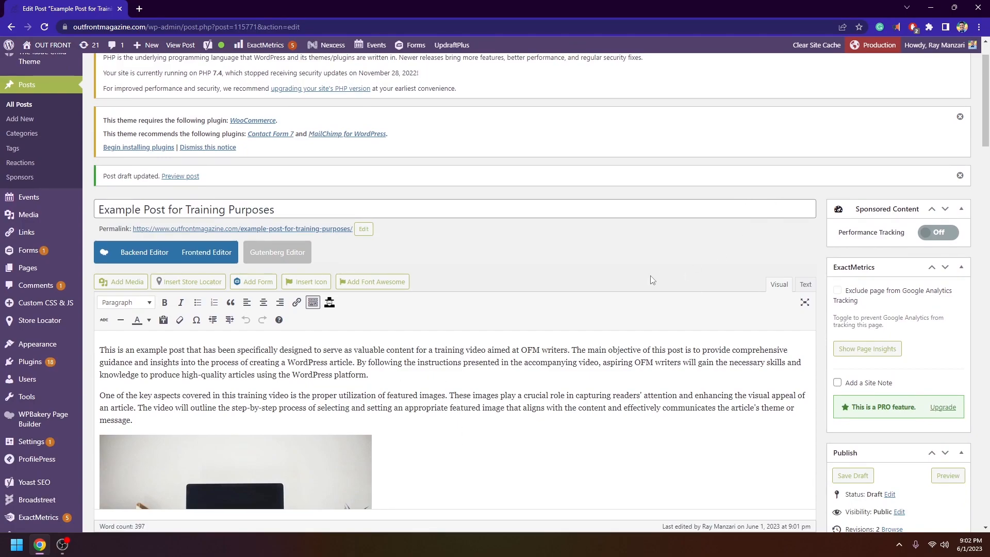
{"action": "scroll", "coordinate": [650, 275], "scroll_direction": "up", "scroll_amount": 1}
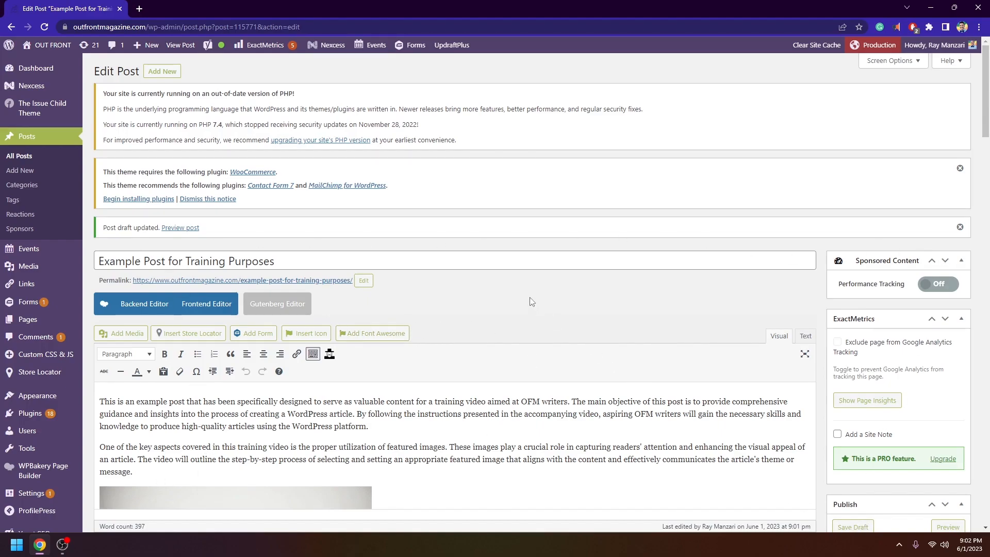
{"action": "scroll", "coordinate": [531, 300], "scroll_direction": "down", "scroll_amount": 1}
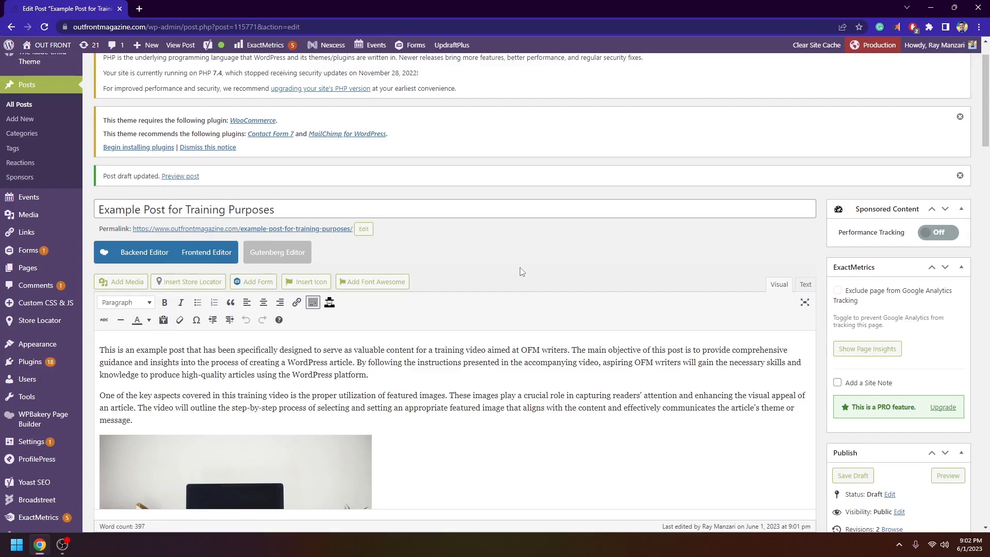
{"action": "scroll", "coordinate": [521, 272], "scroll_direction": "down", "scroll_amount": 6}
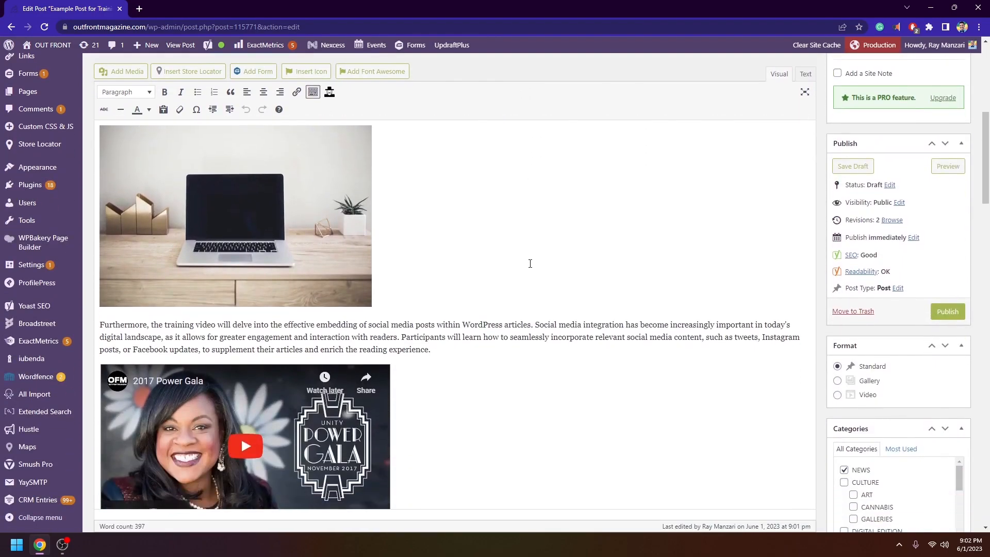
{"action": "scroll", "coordinate": [531, 263], "scroll_direction": "down", "scroll_amount": 3}
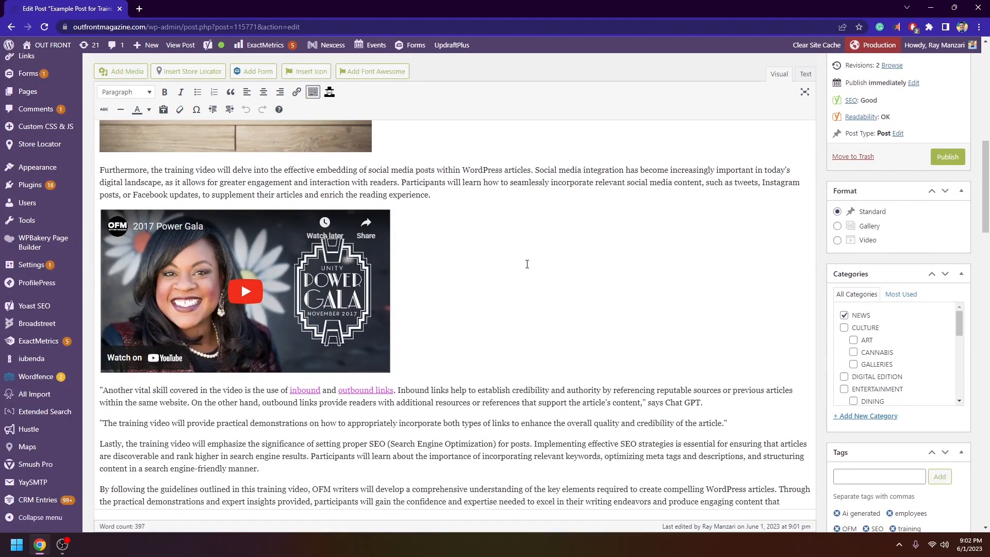
{"action": "scroll", "coordinate": [527, 264], "scroll_direction": "down", "scroll_amount": 3}
{"action": "scroll", "coordinate": [527, 264], "scroll_direction": "up", "scroll_amount": 12}
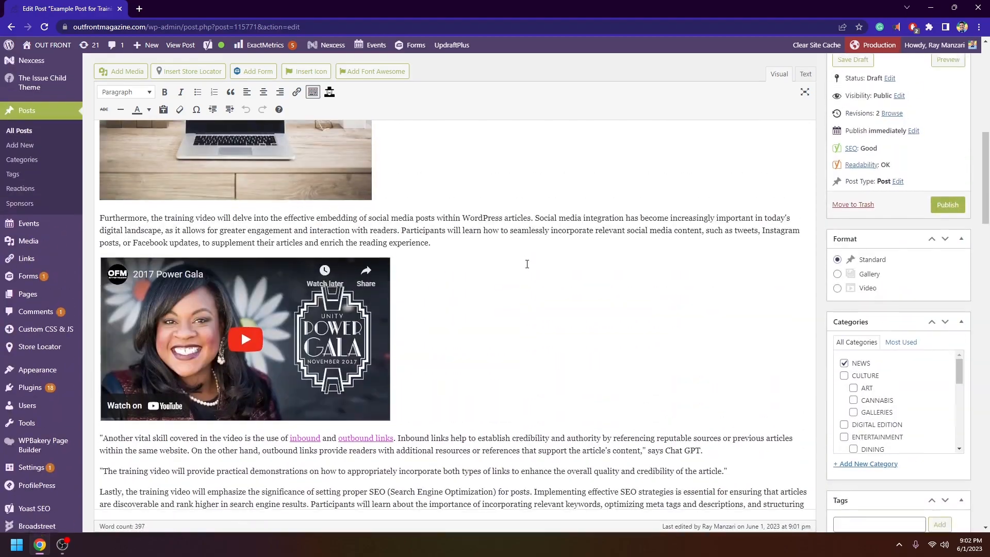